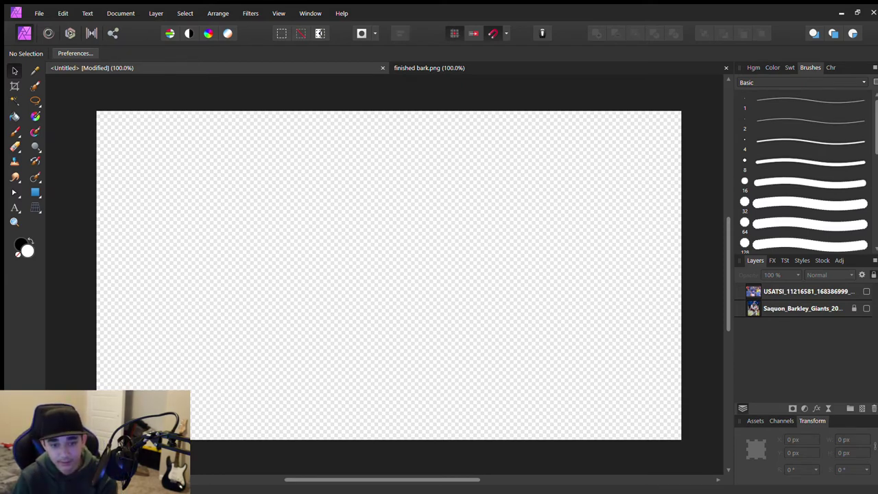
Show the celebrating player photo and scale it down to about 1598×1065 px.
left_click(866, 291)
left_click_drag(330, 275, 382, 192)
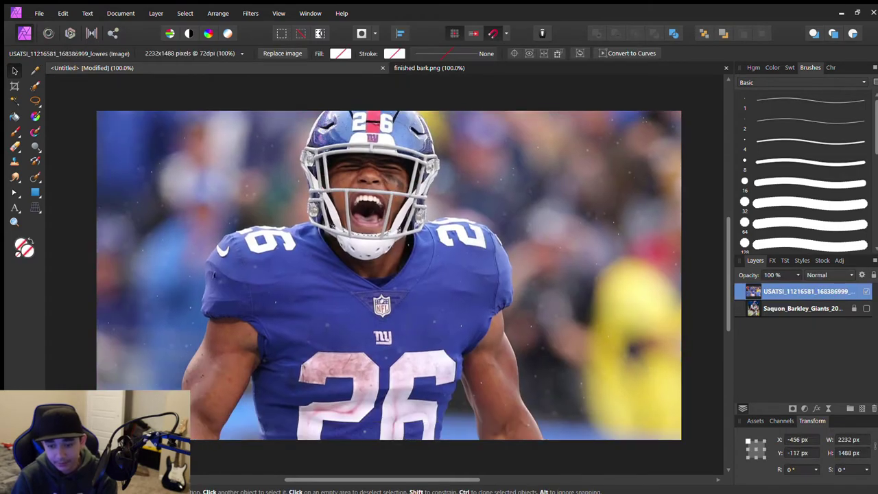
scroll(436, 241, "down", 3)
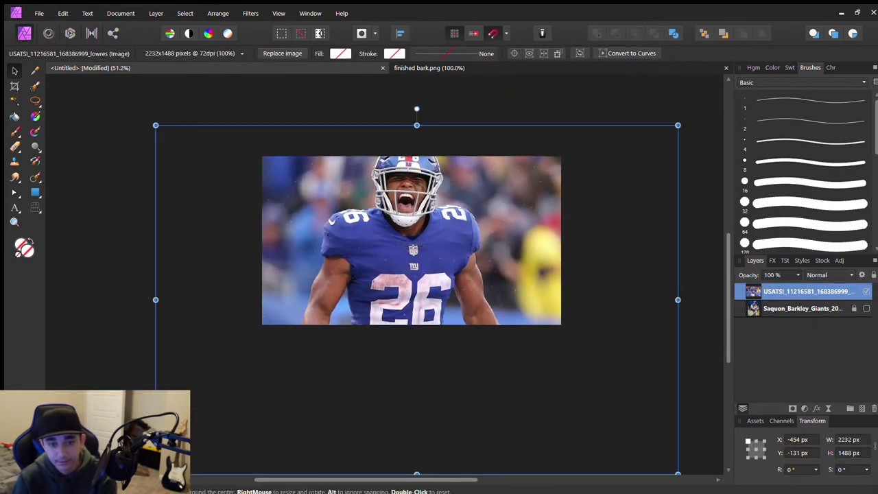
left_click_drag(678, 473, 563, 398)
left_click_drag(411, 274, 474, 308)
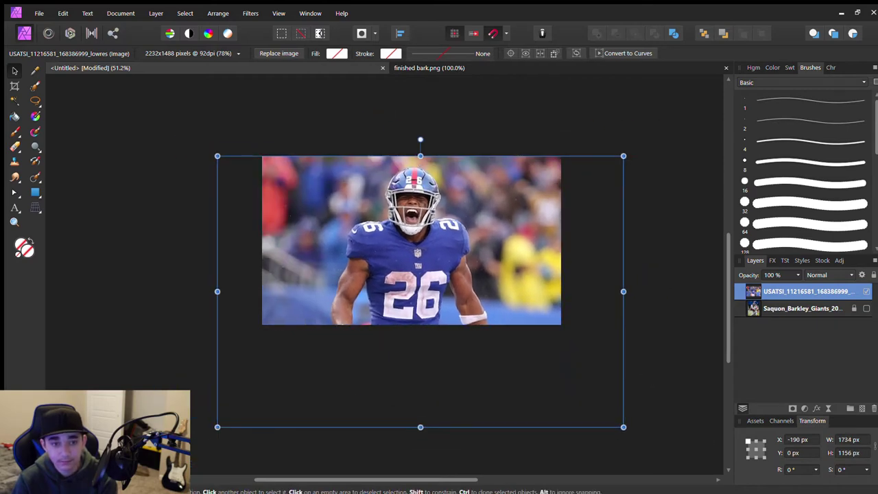
left_click_drag(623, 427, 590, 406)
left_click_drag(412, 275, 420, 274)
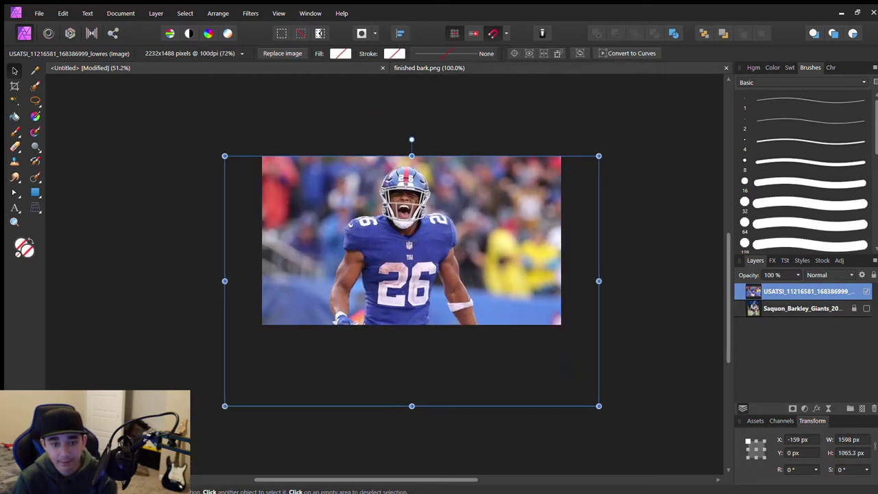
Check the reference poster, then rasterise the Saquon_Barkley_Giants_2018 layer into pixels.
key("ctrl+Tab")
key("ctrl+Tab")
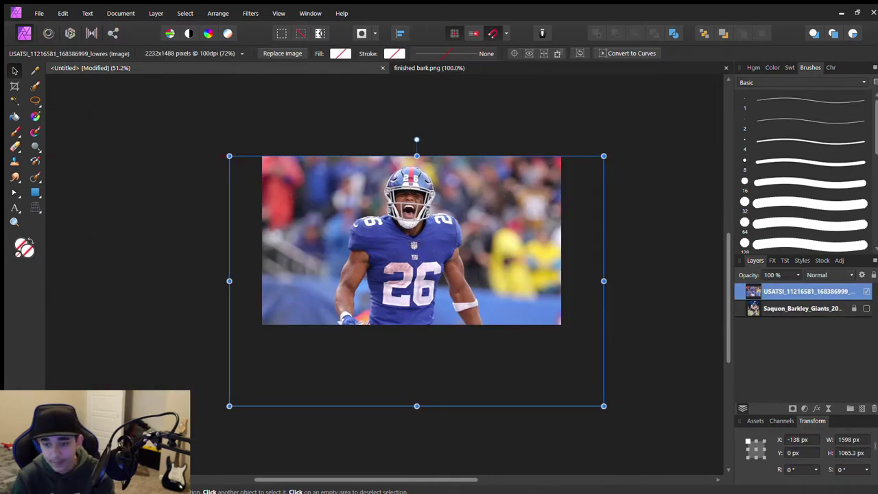
key("ctrl+d")
key("ctrl+1")
scroll(385, 275, "down", 2, "ctrl")
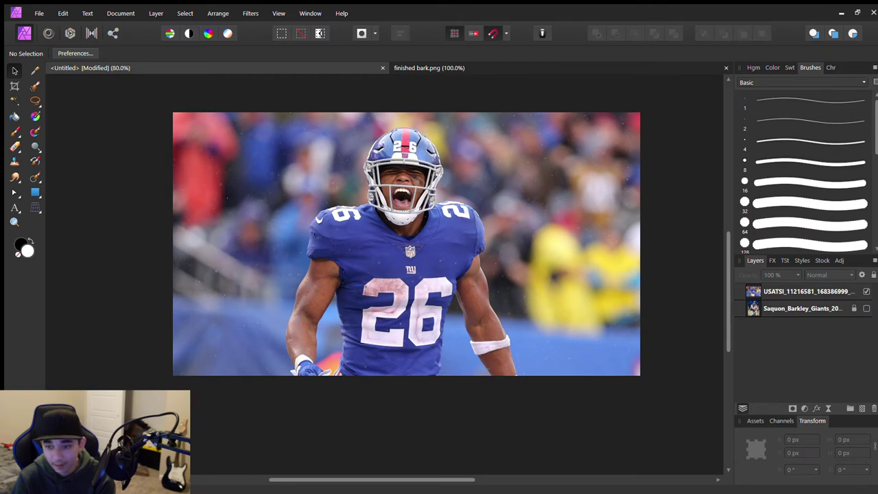
left_click(801, 308)
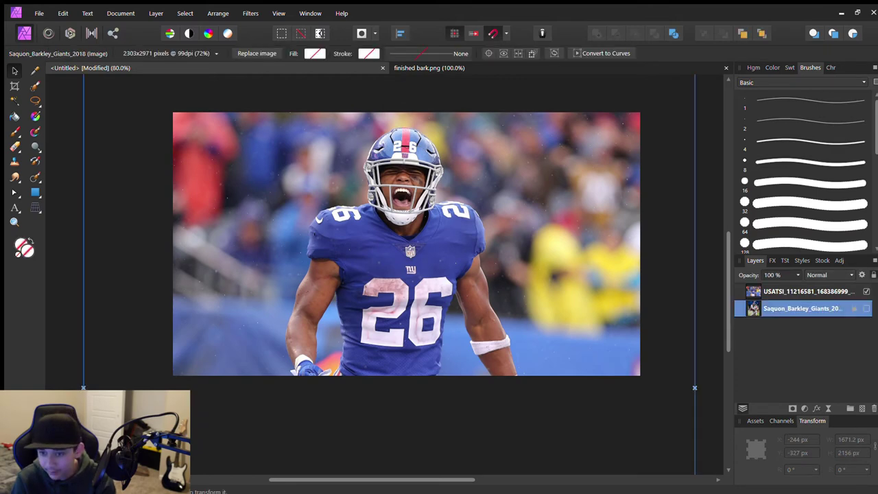
key("ctrl+alt+shift+r")
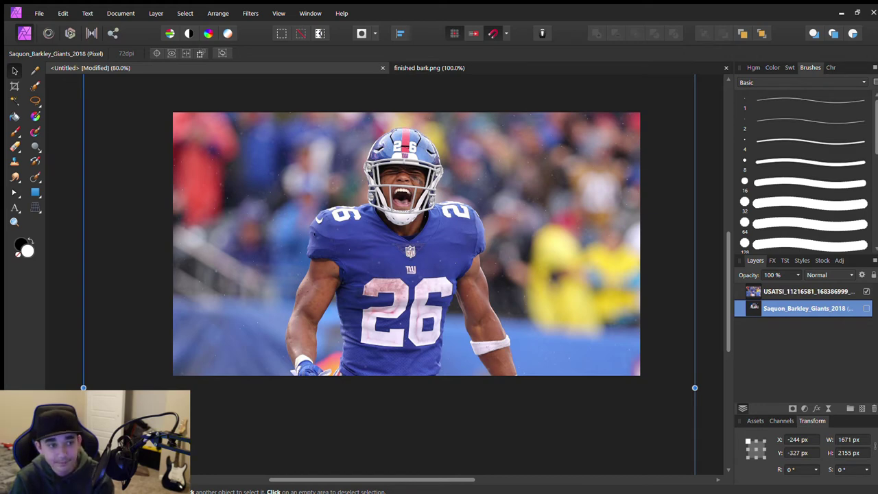
key("ctrl+d")
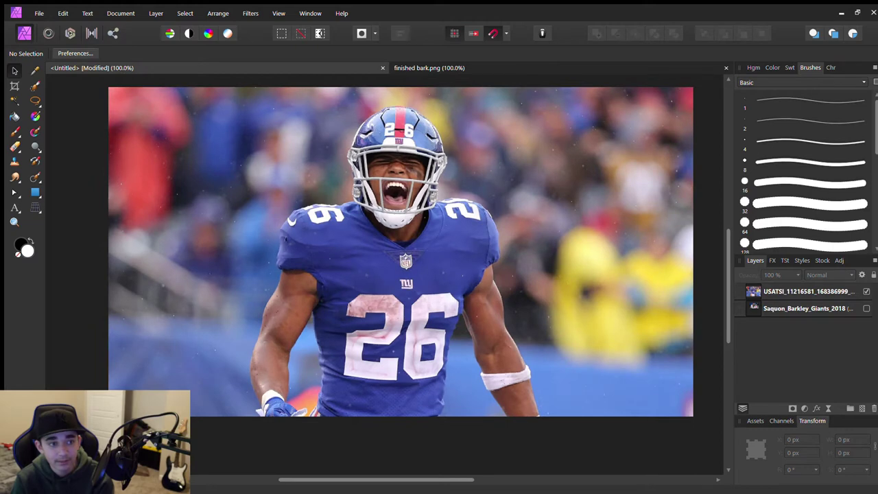
scroll(407, 236, "down", 1)
scroll(406, 239, "up", 1)
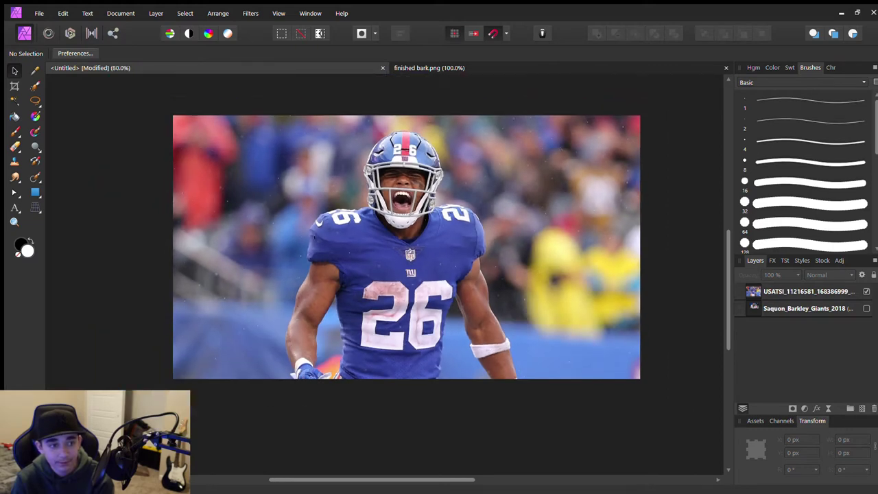
key("w")
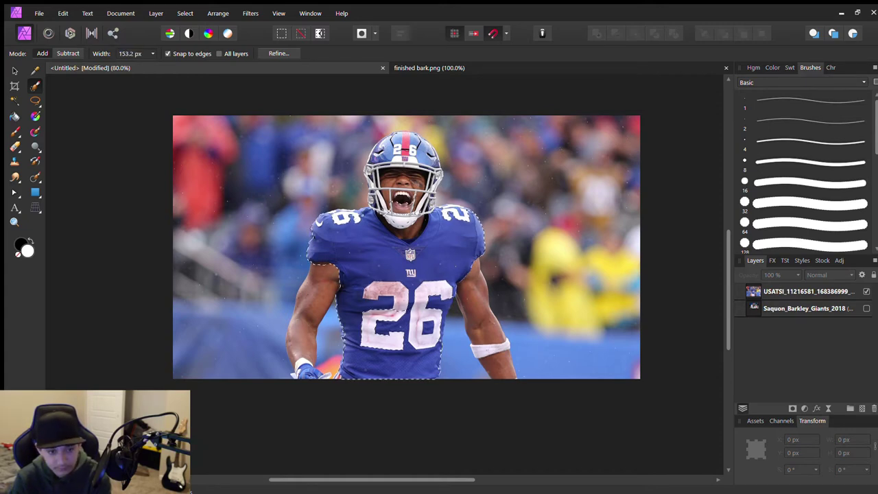
Paint the player selection down the jersey's left edge with Snap to edges.
left_click_drag(342, 288, 343, 374)
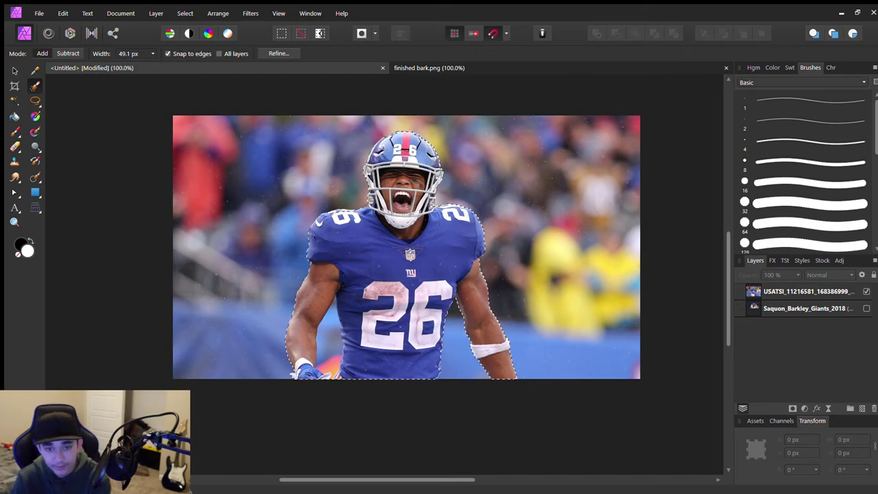
scroll(436, 242, "up", 2)
scroll(421, 172, "up", 4)
scroll(420, 172, "up", 2)
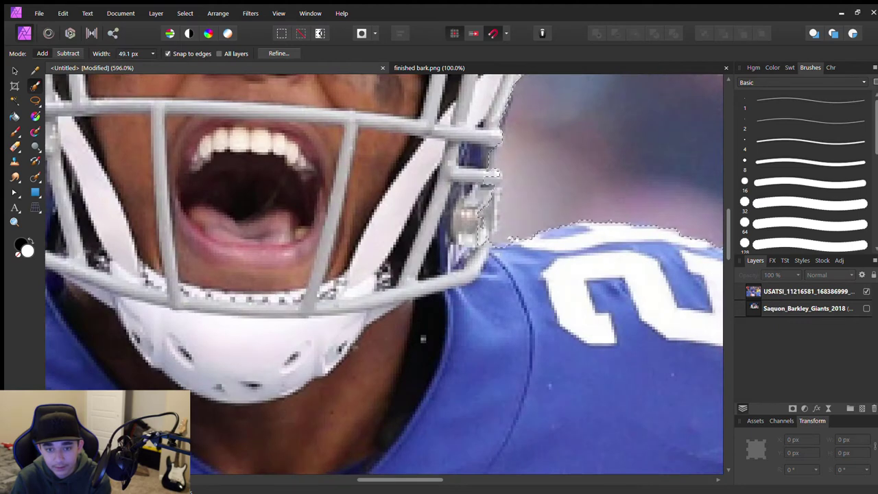
key("bracketleft")
key("bracketleft")
key("bracketleft")
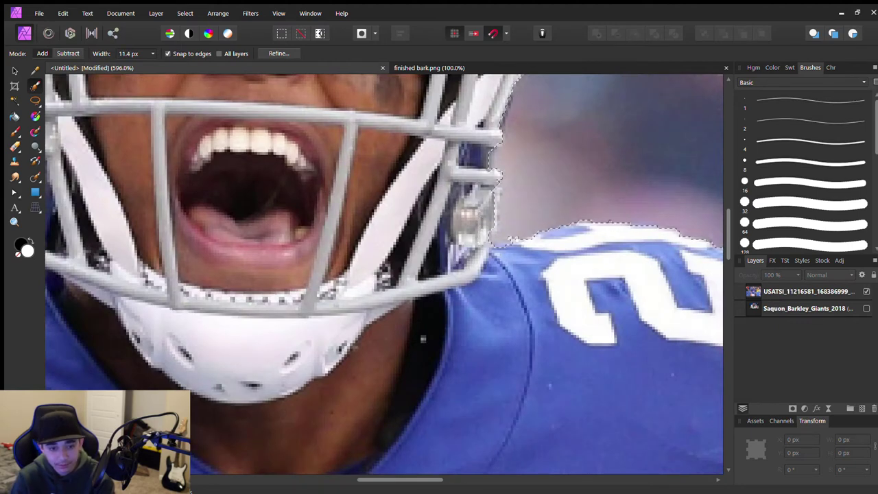
key("ctrl+1")
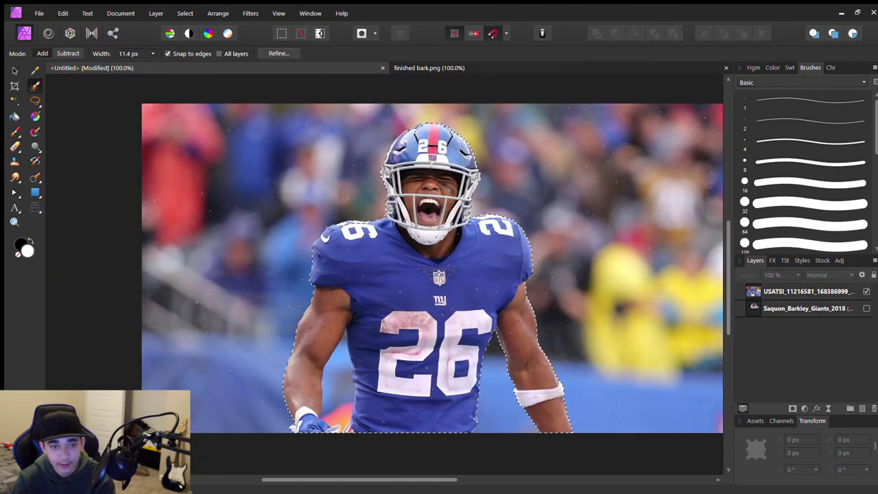
Narrow the selection brush to 1.9 px and tidy the edge along the facemask.
scroll(422, 125, "up", 5)
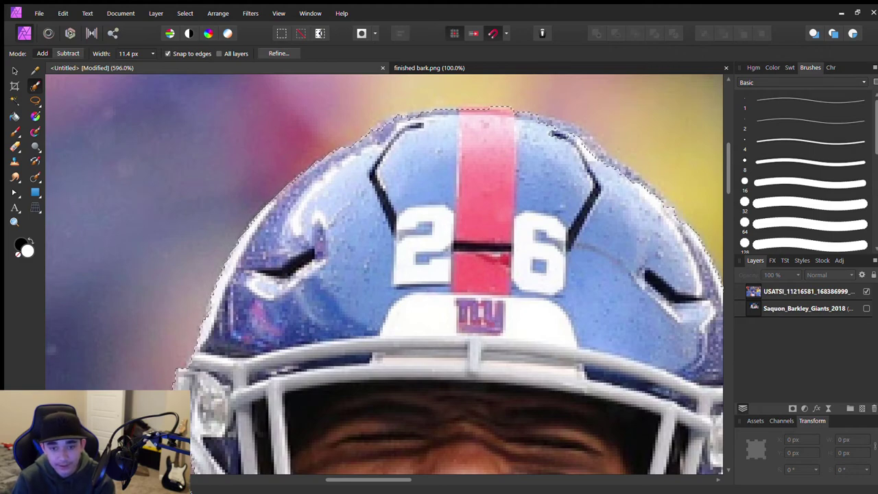
scroll(446, 274, "down", 5)
scroll(446, 275, "up", 1)
scroll(340, 178, "up", 3)
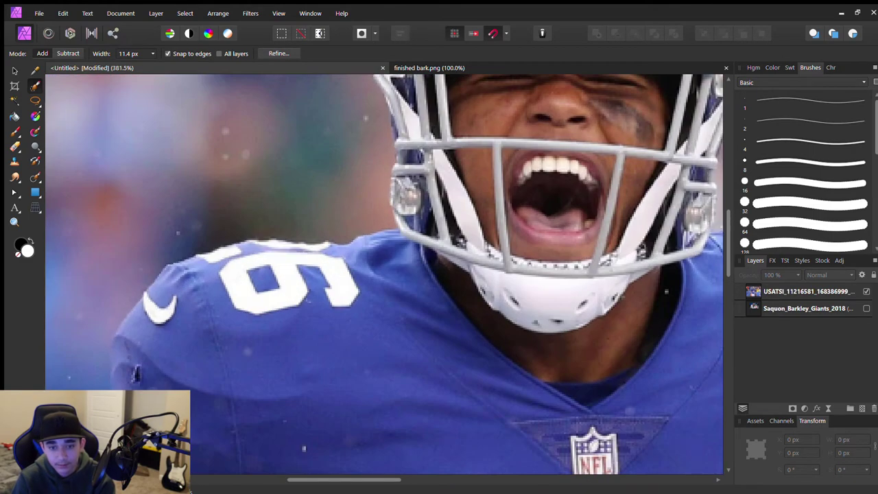
scroll(340, 178, "up", 2)
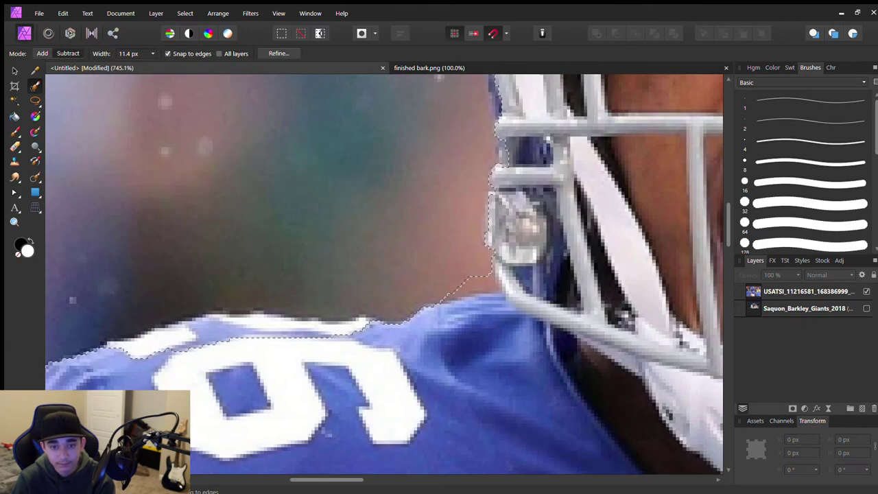
scroll(385, 274, "down", 4)
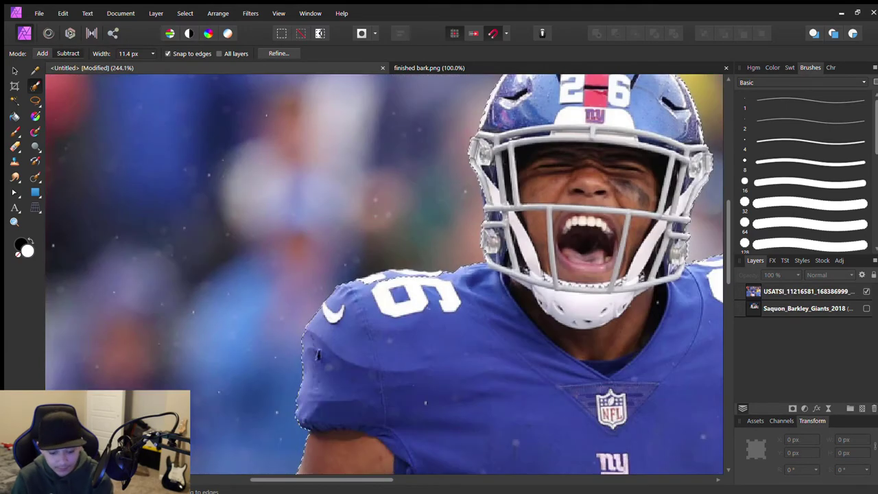
scroll(384, 274, "up", 1)
scroll(504, 175, "up", 2)
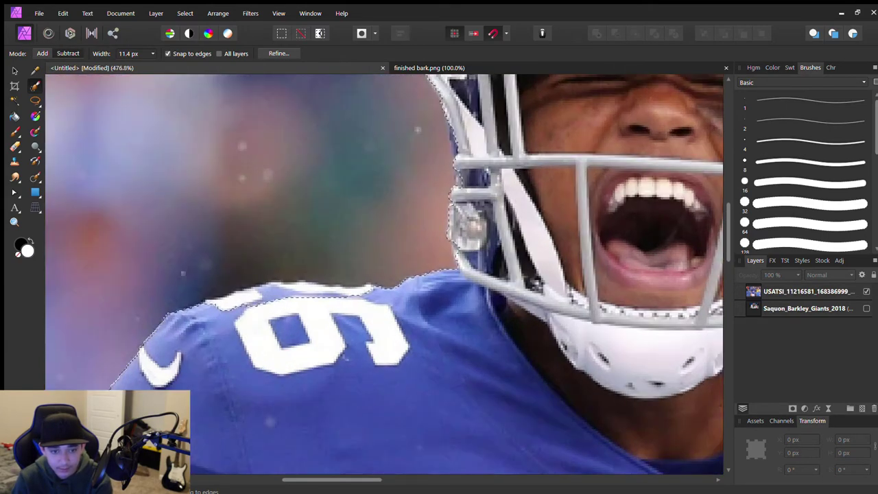
scroll(504, 175, "up", 3)
scroll(504, 175, "up", 1)
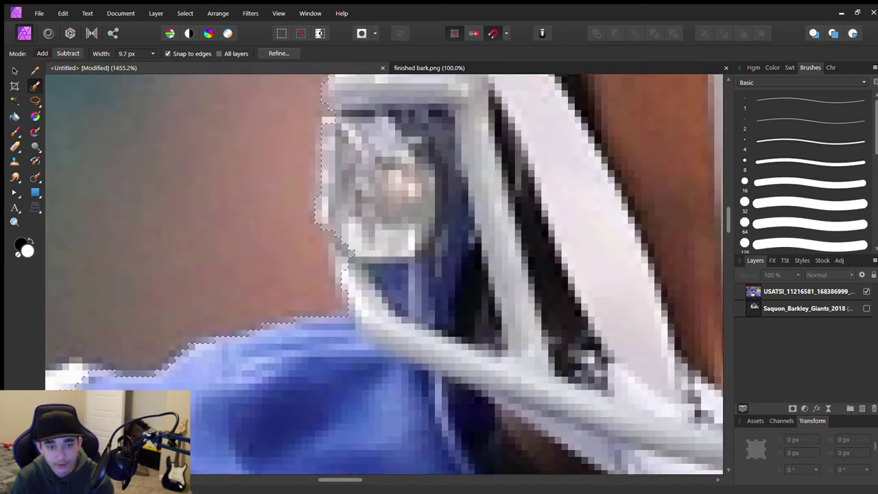
key("bracketleft")
key("bracketleft")
key("bracketleft")
left_click_drag(337, 240, 333, 264)
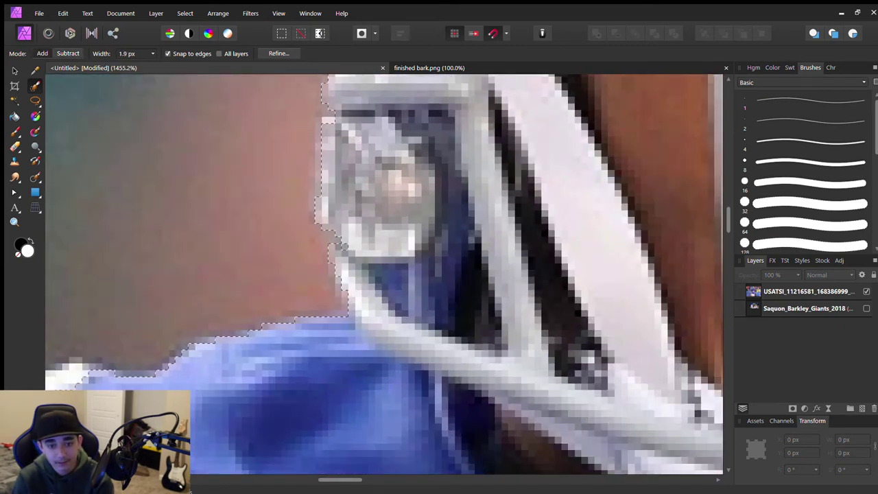
scroll(344, 110, "down", 2)
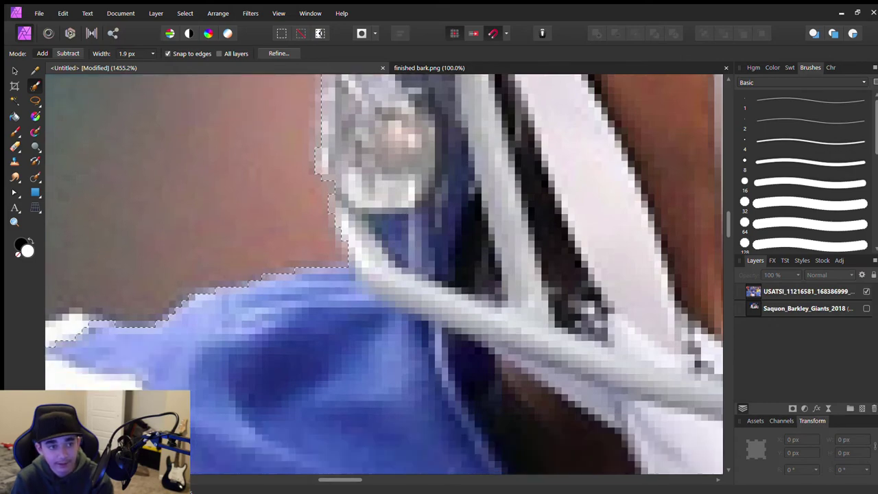
scroll(343, 110, "down", 2)
scroll(384, 233, "down", 3)
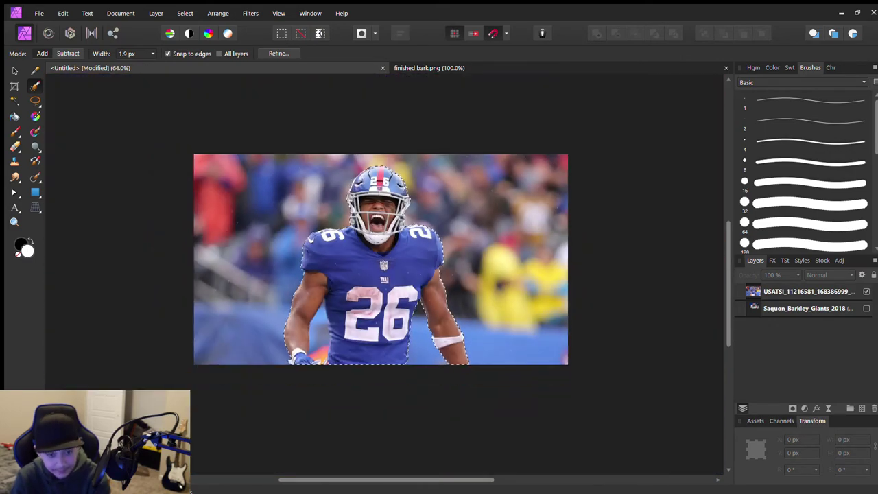
scroll(327, 293, "up", 2)
Subtract stray crowd areas from the selection, then return to adding with a narrower brush.
scroll(328, 294, "up", 2)
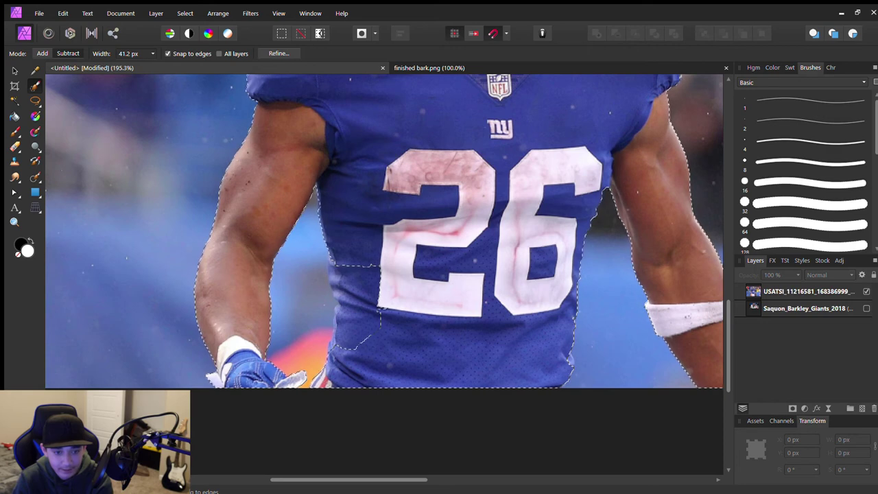
key("alt")
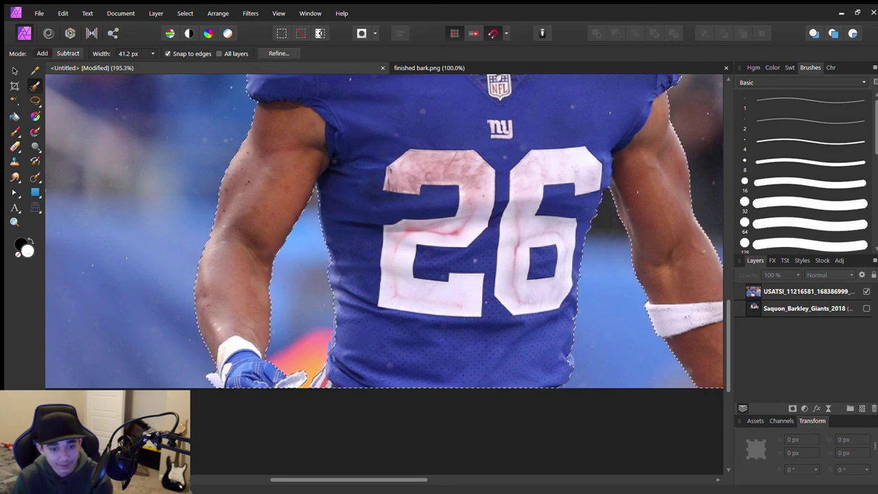
scroll(319, 286, "up", 3)
scroll(320, 286, "up", 2)
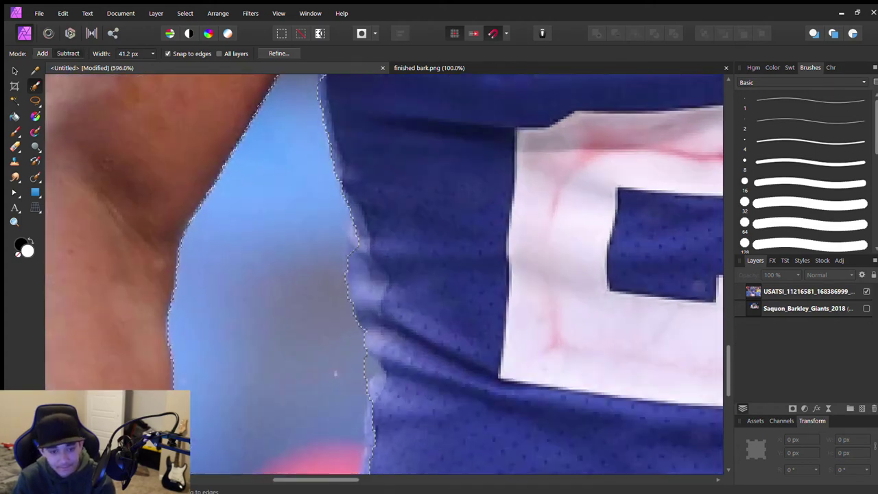
key("bracketleft")
key("bracketleft")
key("bracketleft")
key("bracketleft")
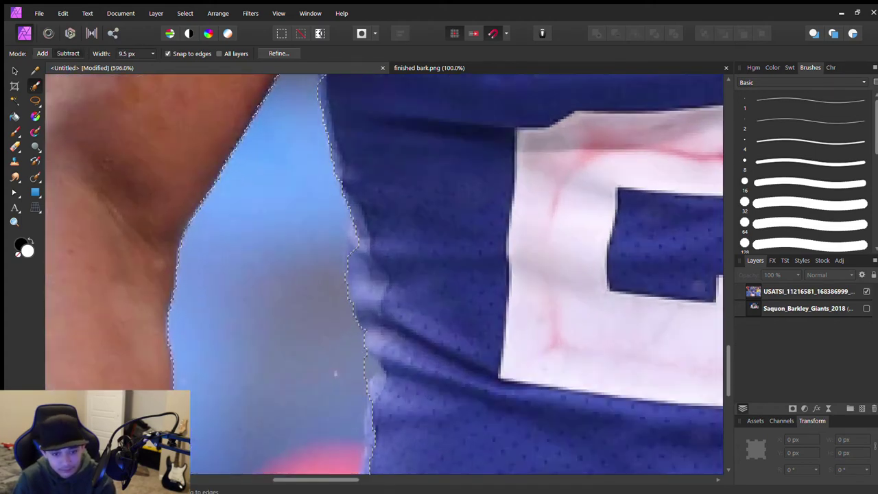
Zoom and pan around the photo to check the whole player selection.
scroll(384, 274, "down", 2)
scroll(384, 275, "down", 1)
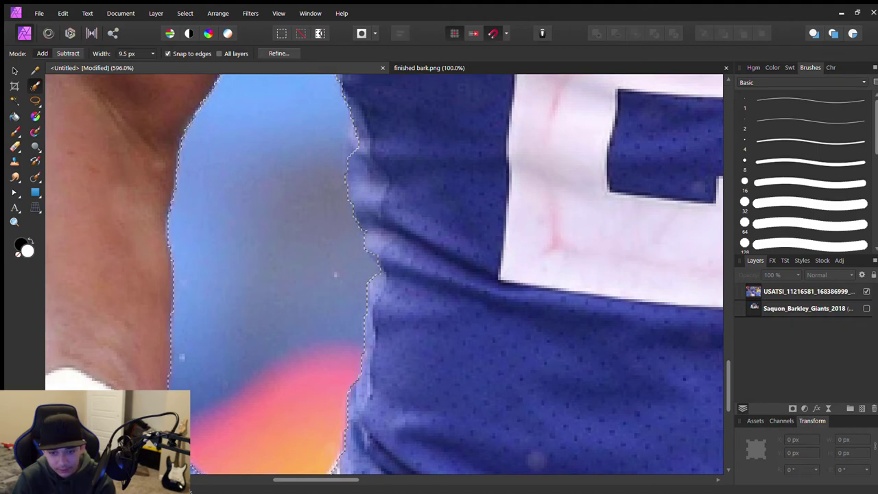
scroll(336, 274, "down", 5)
scroll(336, 274, "down", 1)
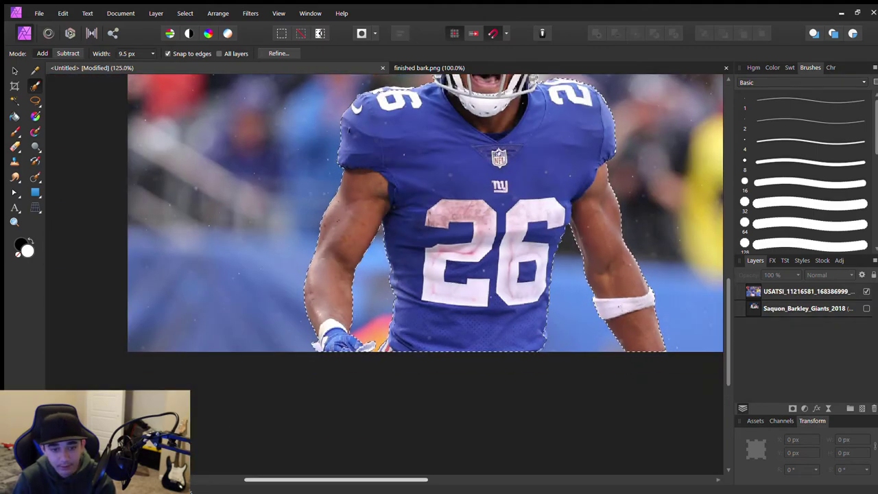
scroll(562, 322, "up", 2)
scroll(562, 323, "up", 2)
scroll(563, 322, "up", 2)
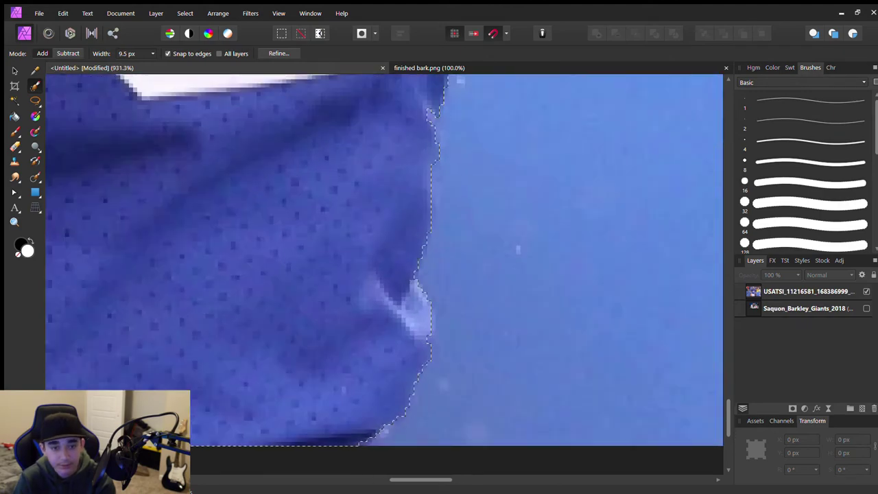
scroll(412, 274, "down", 4)
scroll(412, 275, "down", 4)
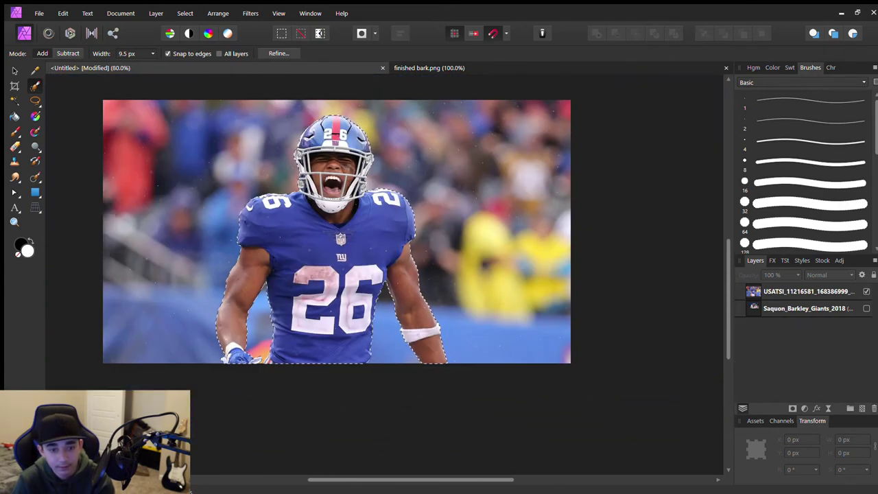
scroll(378, 233, "left", 2)
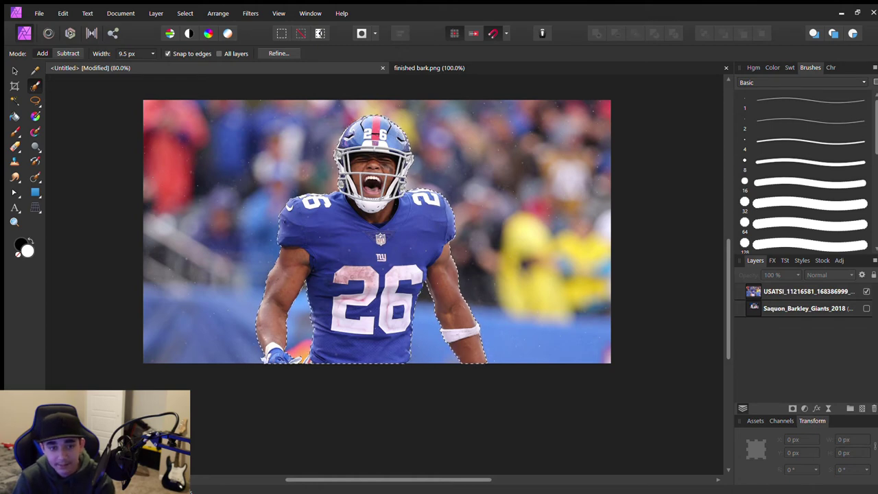
key("q")
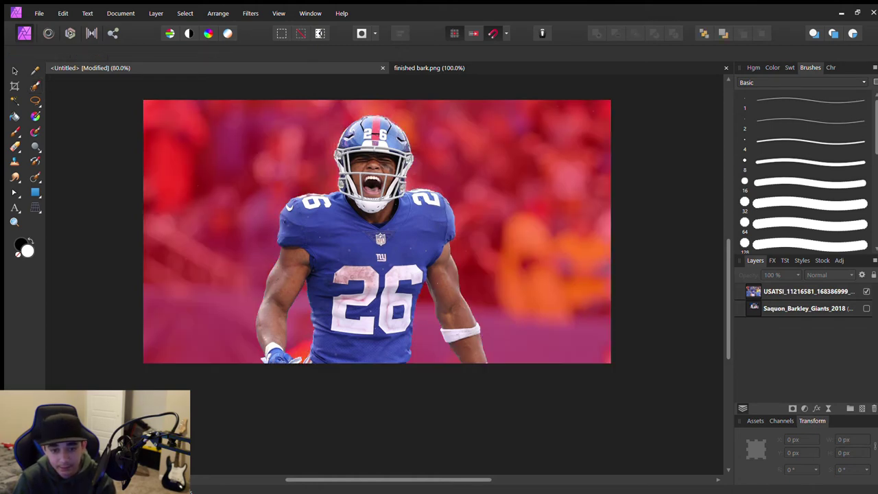
key("q")
key("Delete")
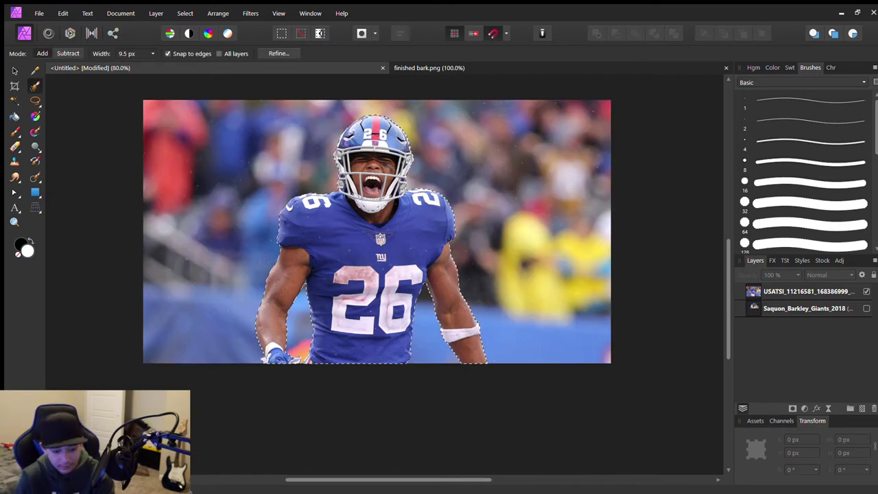
key("j")
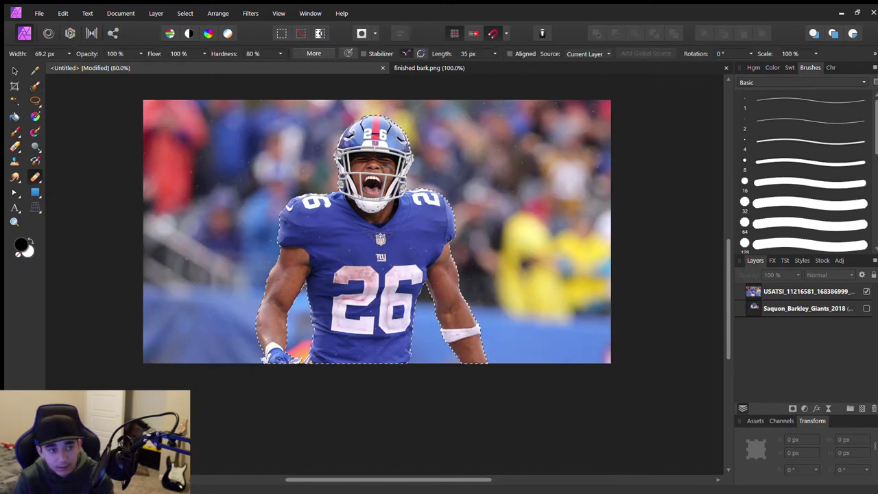
key("v")
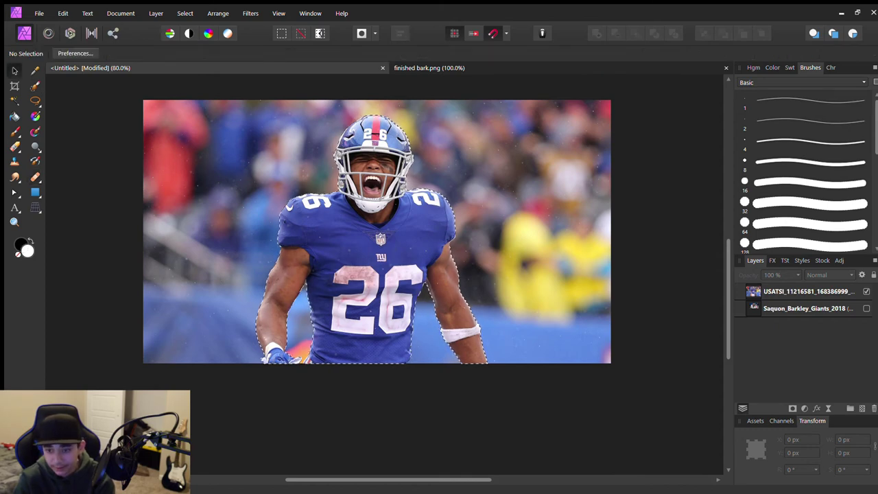
key("j")
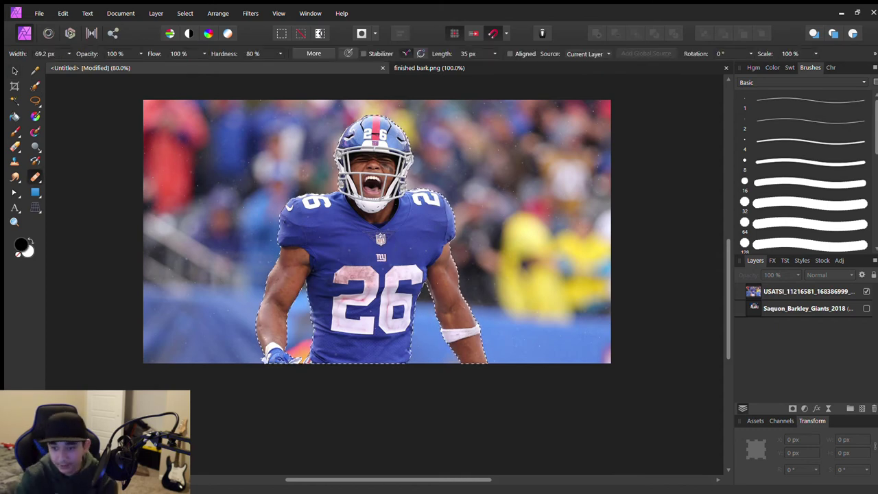
key("v")
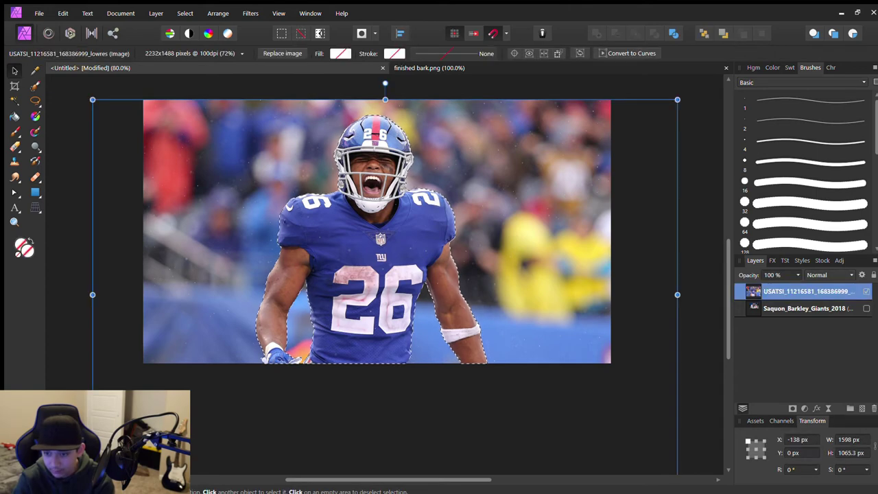
Duplicate the player photo layer, then delete the extra copy.
key("ctrl+j")
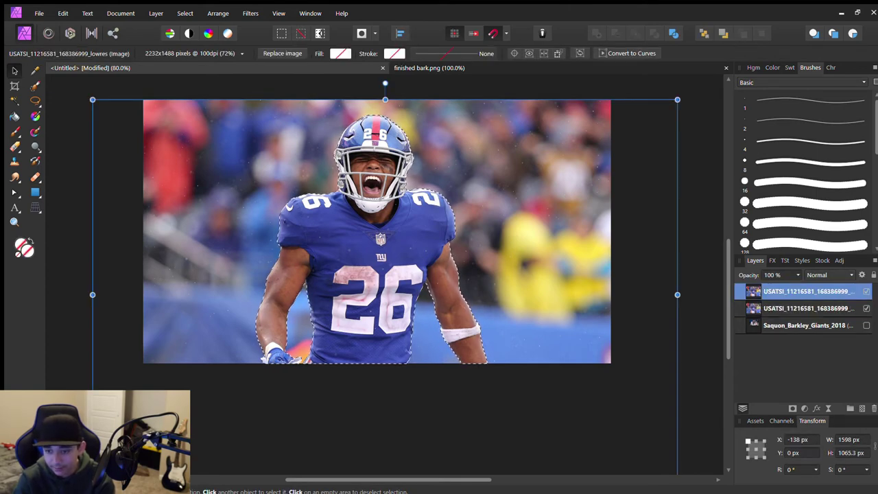
key("alt+bracketleft")
key("alt+bracketright")
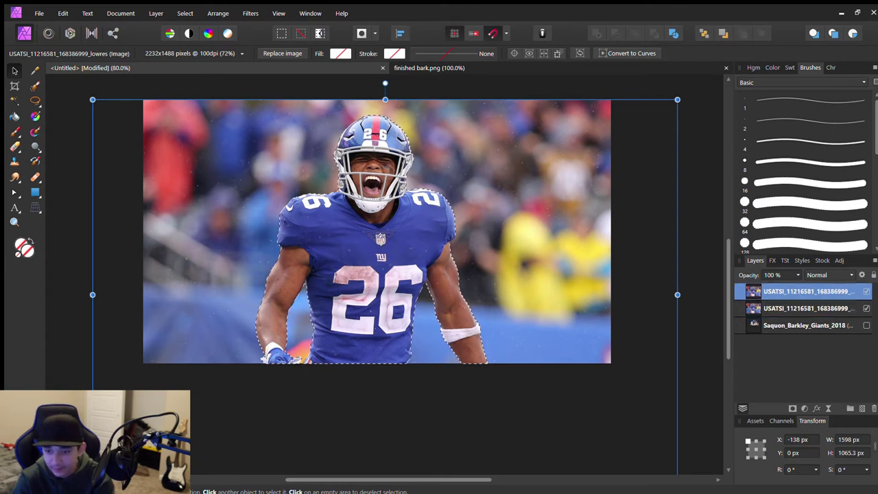
key("alt+bracketleft")
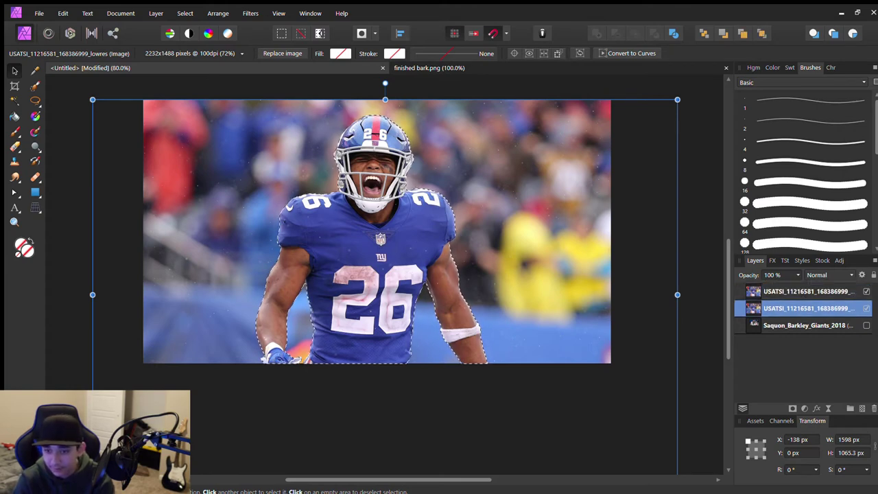
key("Delete")
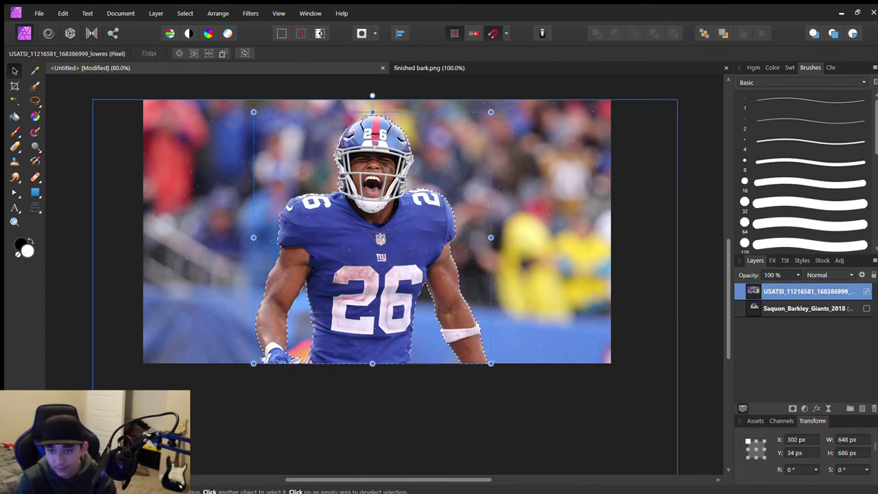
Copy the selected player onto a new layer and delete the original photo.
key("ctrl+j")
left_click(808, 308)
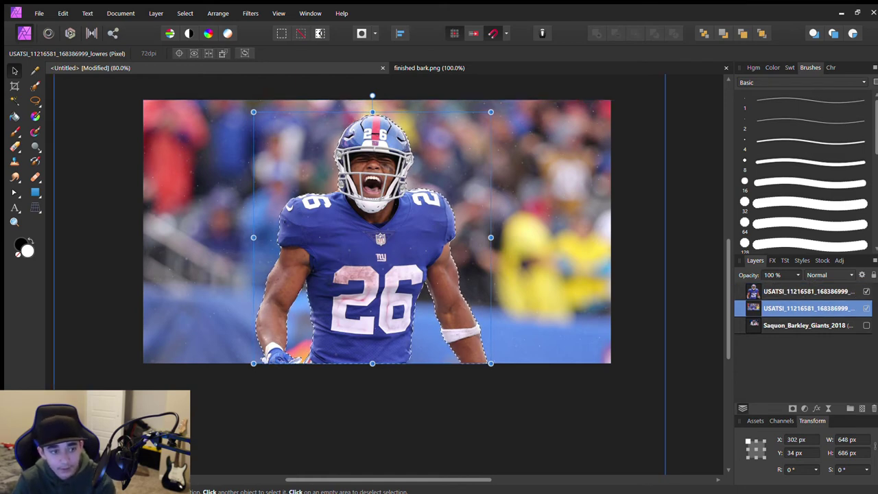
key("Delete")
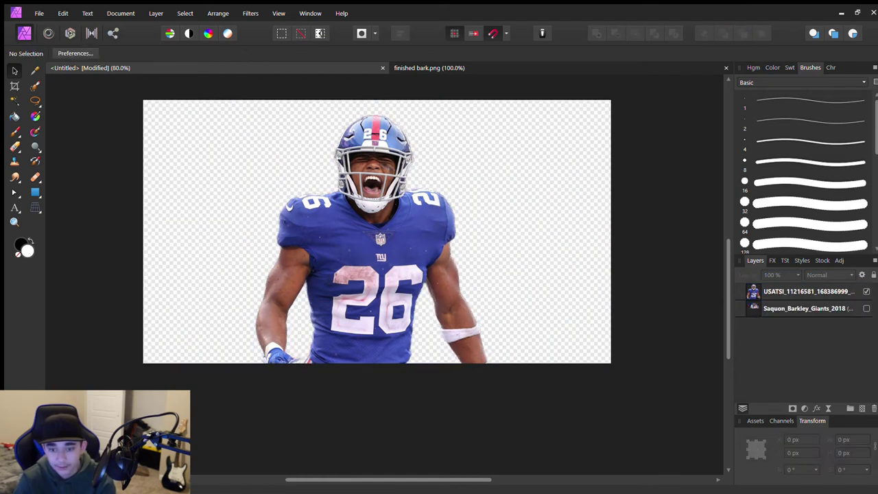
Draw a full-canvas magenta rectangle and move it beneath the player cutout layer.
key("m")
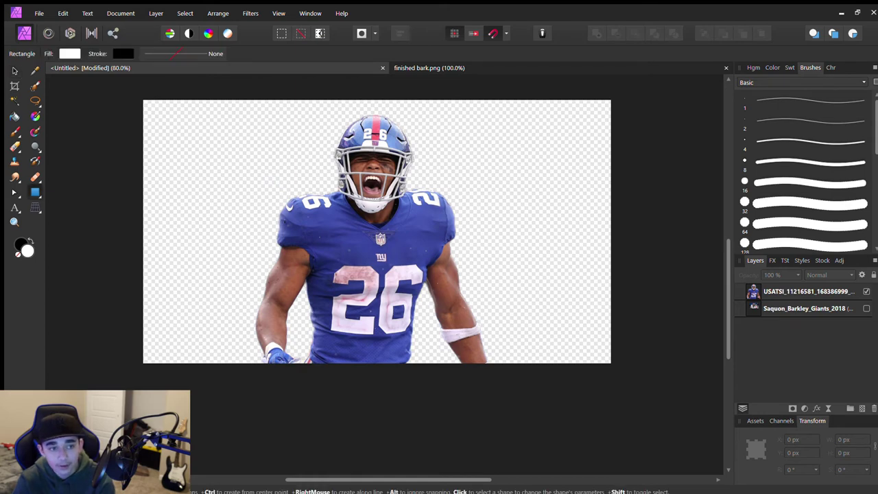
mouse_move(144, 101)
left_mouse_down()
mouse_move(596, 363)
mouse_move(612, 364)
left_mouse_up()
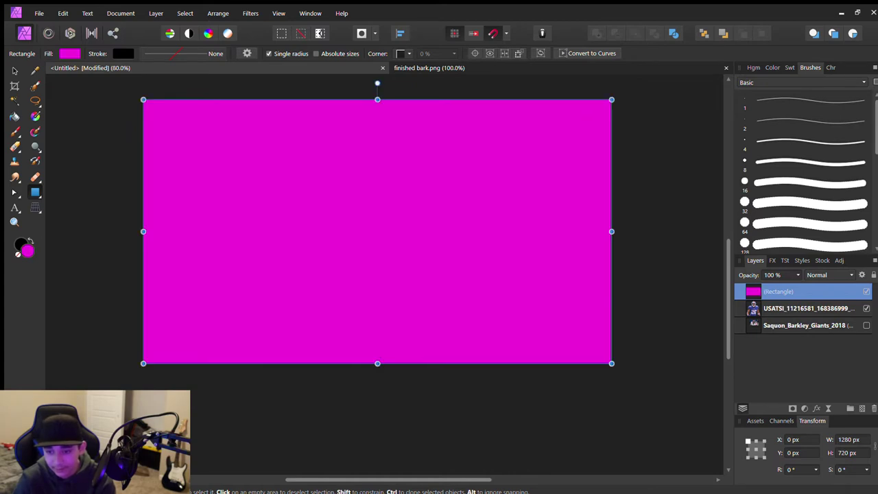
mouse_move(807, 325)
left_mouse_down()
mouse_move(806, 286)
mouse_move(806, 335)
mouse_move(806, 285)
left_mouse_up()
key("v")
key("ctrl+d")
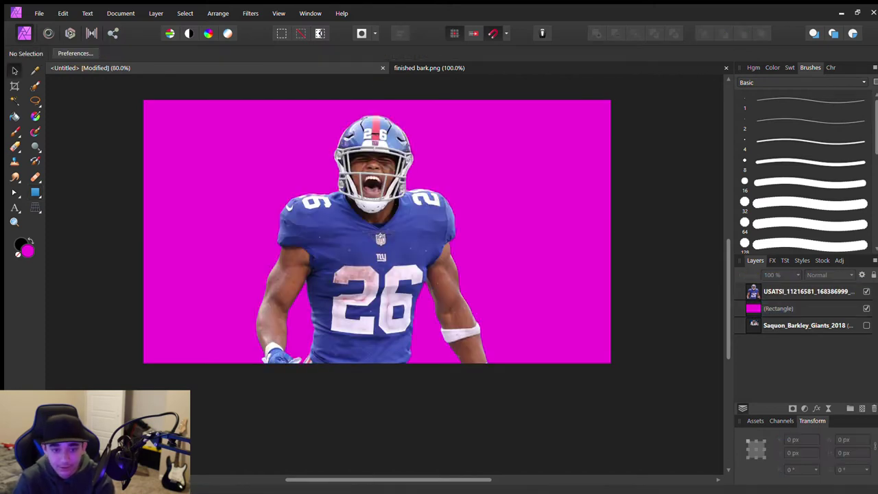
key("ctrl+1")
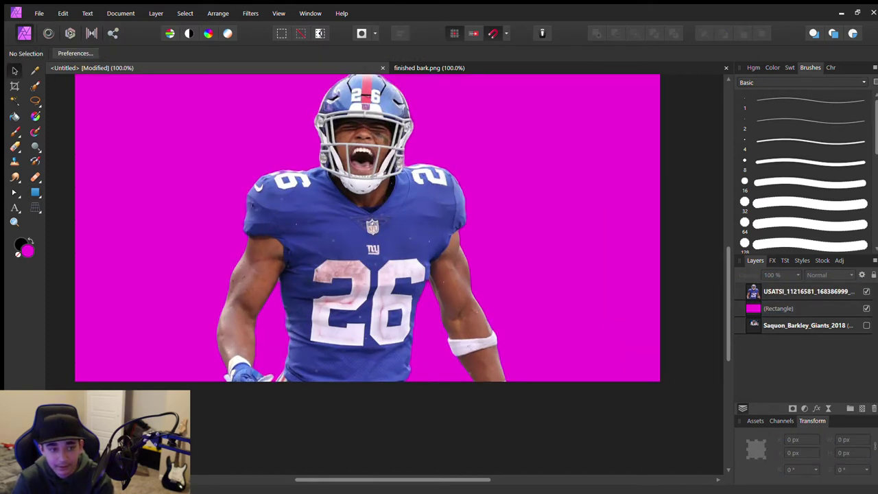
Zoom in on the jersey edge and set a smaller Erase Brush on the cutout layer.
scroll(353, 295, "left", 3)
scroll(353, 295, "up", 5)
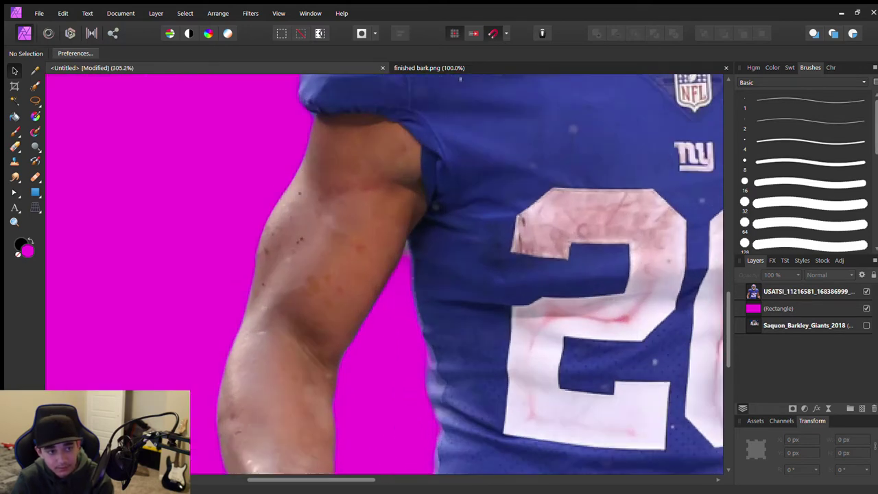
scroll(415, 264, "up", 2)
scroll(415, 264, "up", 1)
scroll(415, 264, "up", 3)
scroll(415, 265, "up", 2)
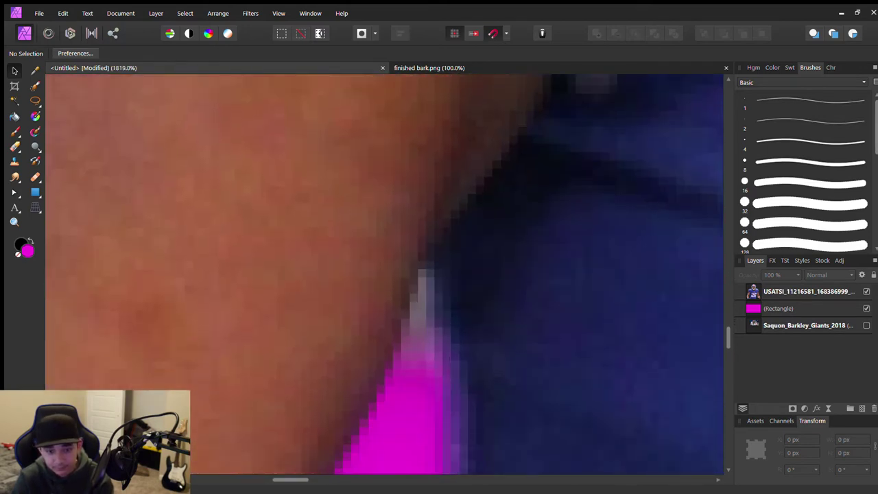
key("e")
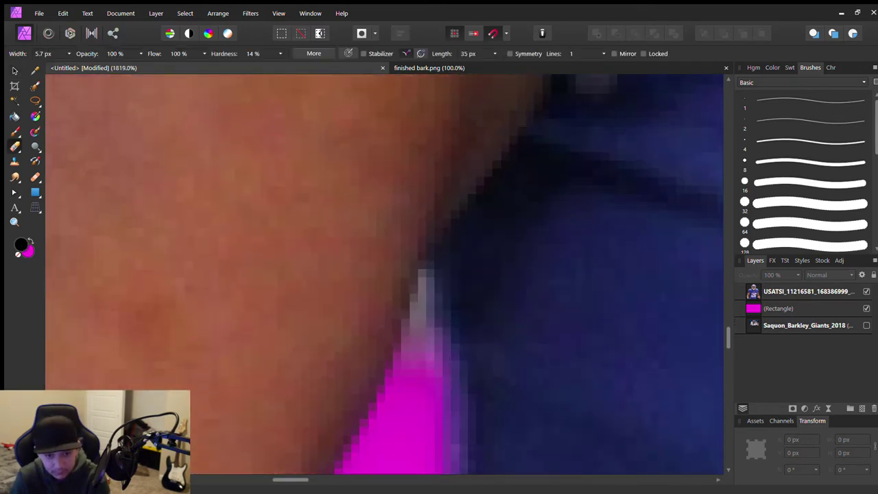
left_click(806, 291)
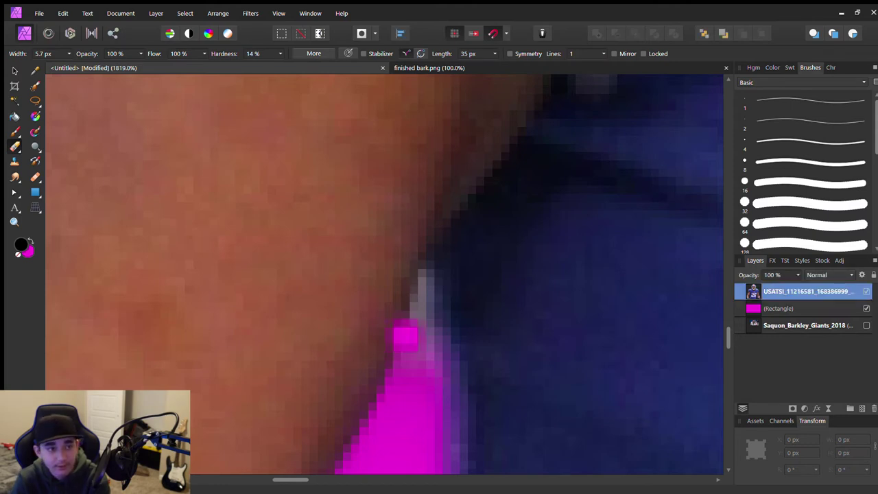
key("ctrl+z")
key("bracketleft")
key("bracketleft")
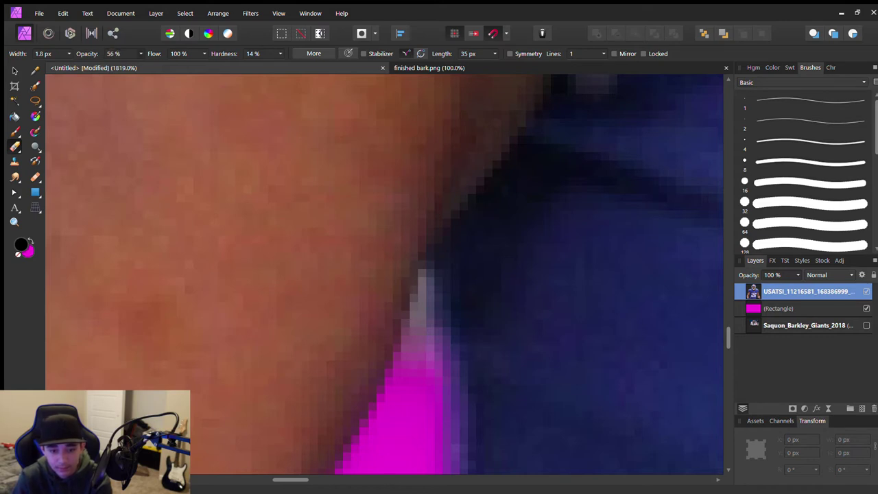
Erase the grey fringe pixels along the jersey edge, then zoom back out.
left_click_drag(415, 315, 404, 352)
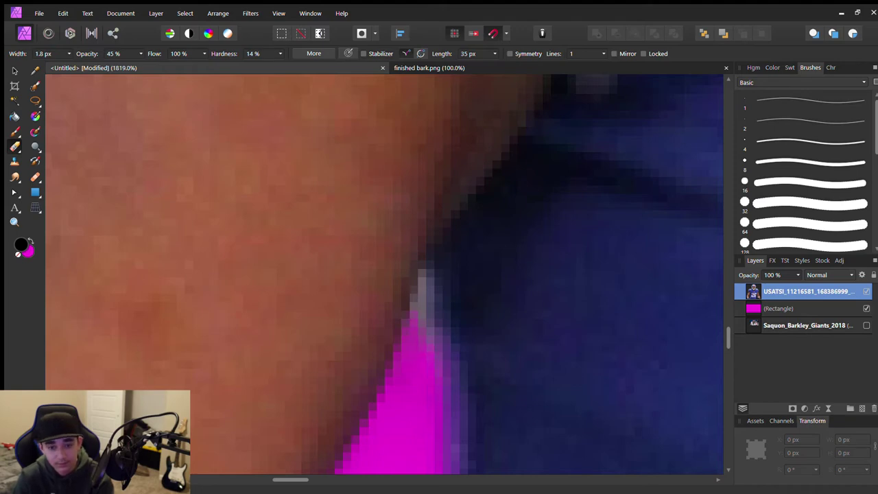
left_click_drag(423, 291, 422, 311)
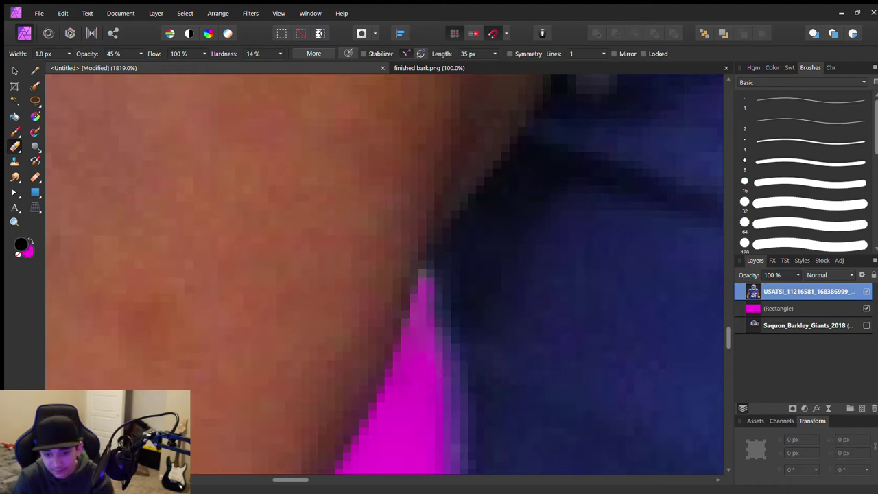
key("6")
scroll(420, 316, "down", 10)
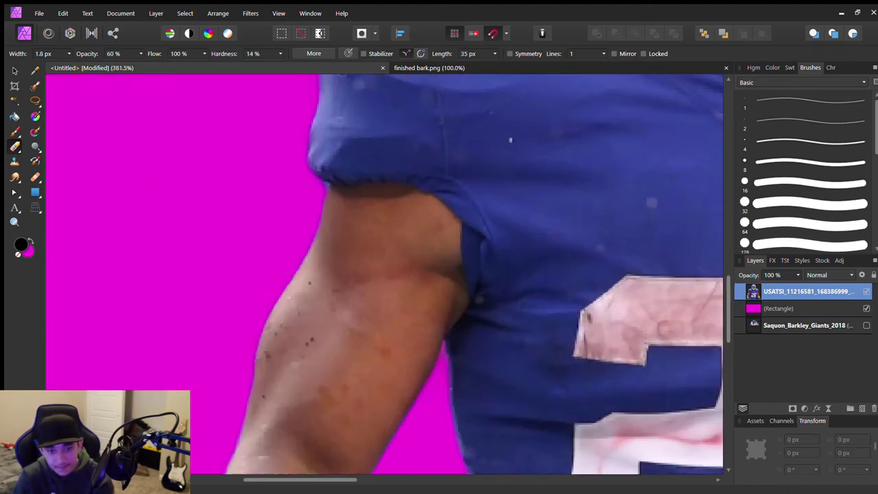
scroll(504, 305, "down", 1)
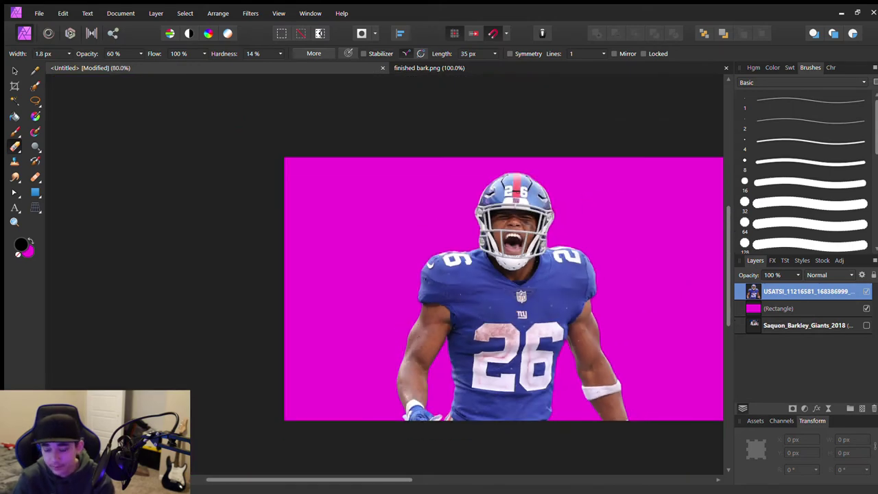
scroll(453, 288, "right", 3)
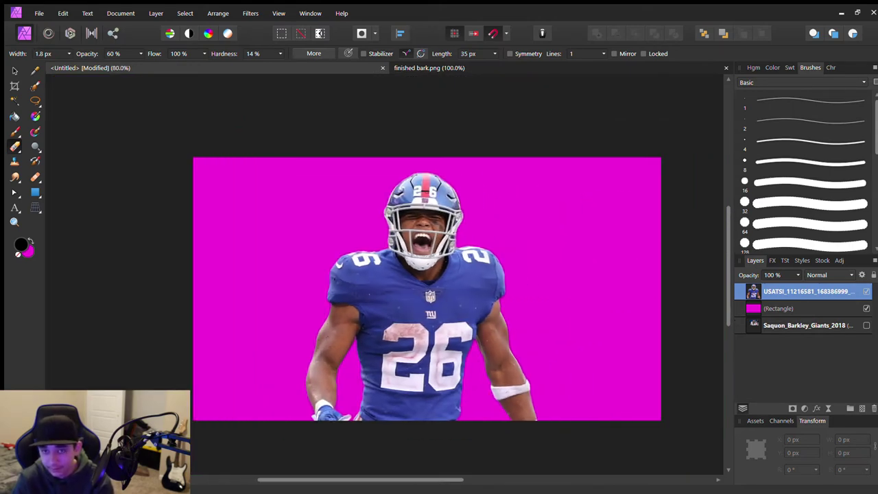
key("v")
key("Escape")
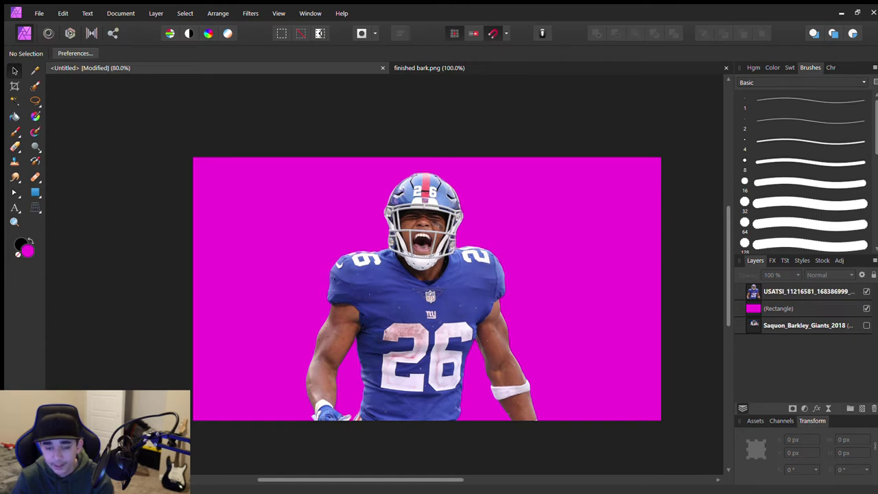
Delete the magenta rectangle, hide the blue-jersey cutout and show the Saquon photo.
left_click(779, 308)
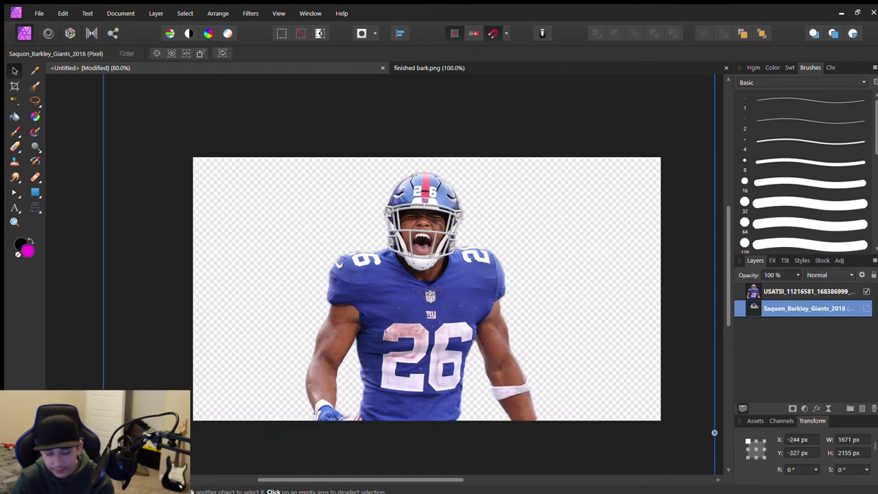
key("Delete")
left_click(867, 291)
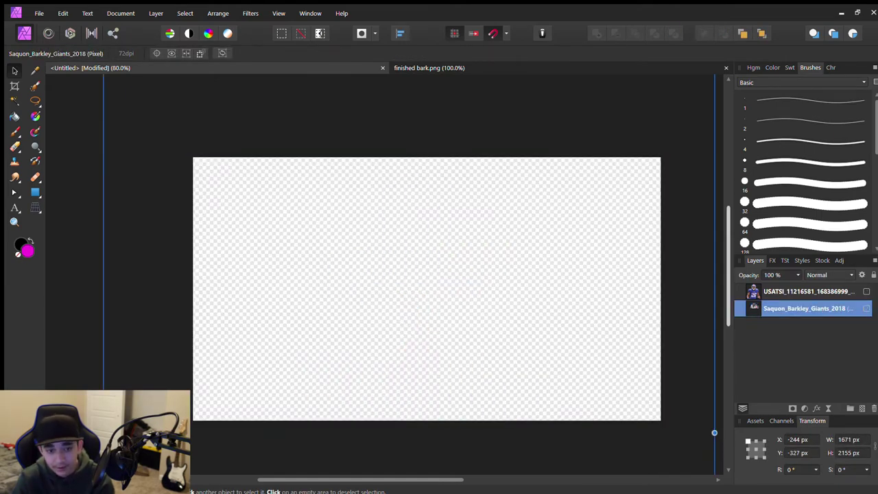
left_click(866, 308)
Shift the Saquon photo right and shrink it proportionally to about 1422 × 1834 px.
left_click_drag(421, 288, 458, 287)
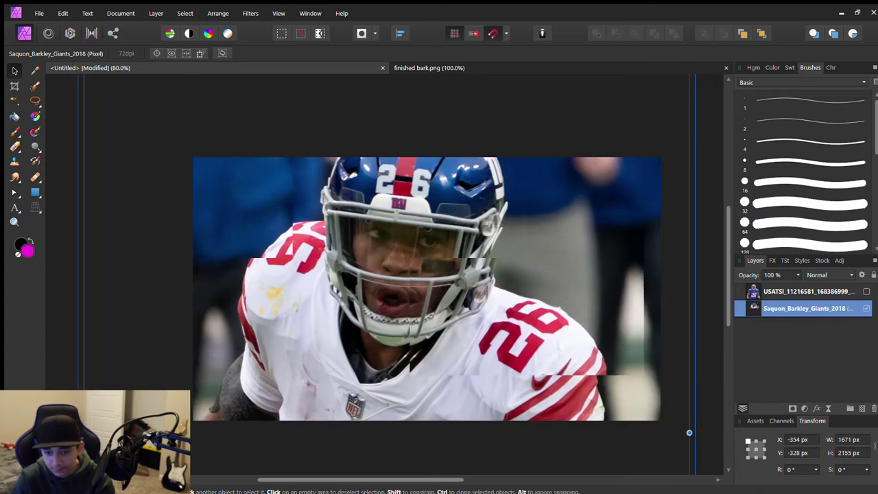
scroll(580, 179, "down", 2)
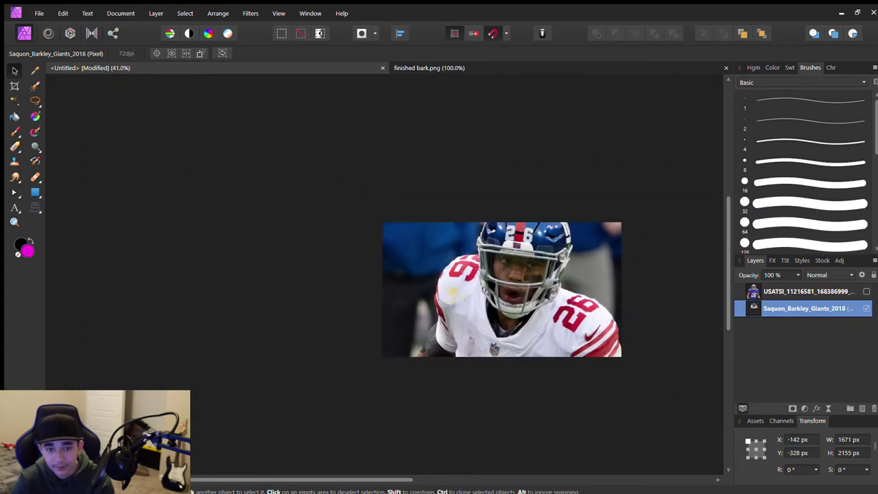
scroll(581, 179, "down", 1)
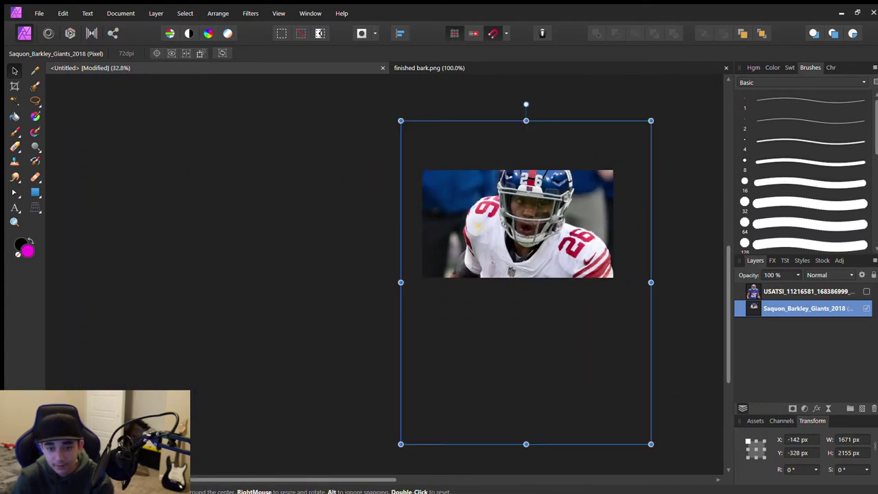
left_click_drag(651, 444, 615, 396)
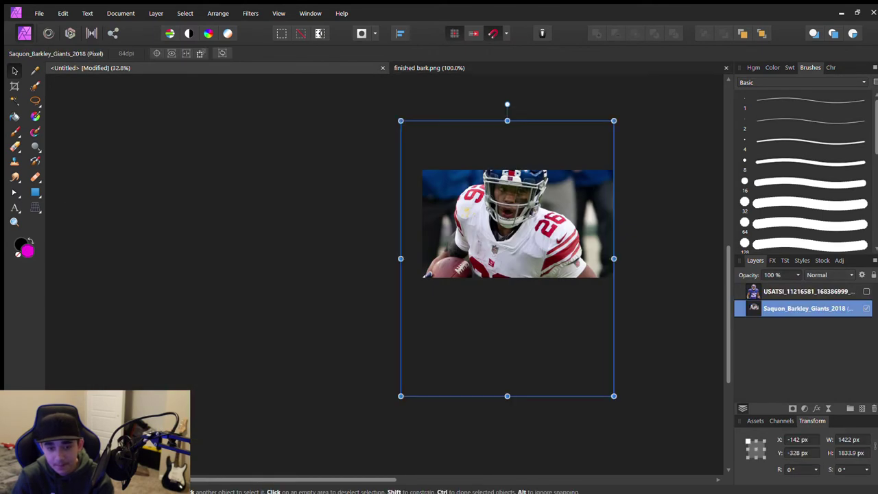
Drag the Saquon photo until its left edge snaps to X 0, Y -196.9 px.
mouse_move(508, 227)
left_mouse_down()
mouse_move(501, 246)
mouse_move(529, 246)
left_mouse_up()
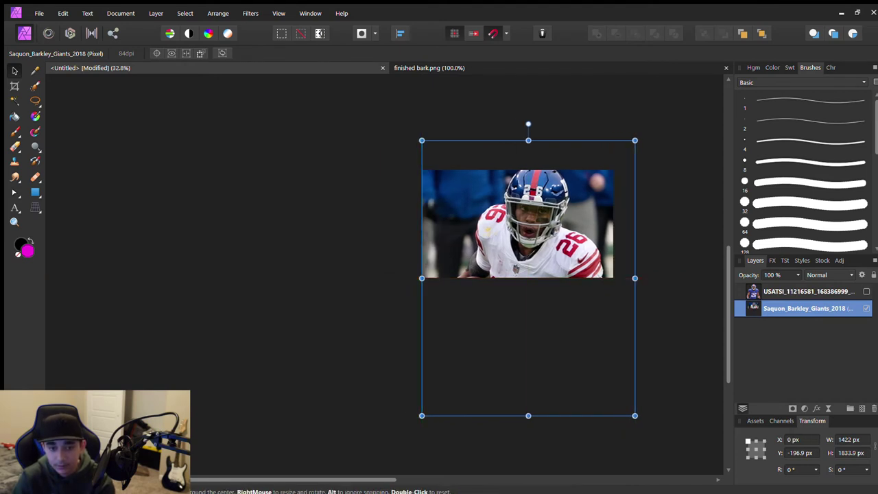
Enlarge and stretch the Saquon photo to about 1564.7 × 2017 px.
left_click_drag(635, 416, 648, 432)
left_click_drag(529, 246, 537, 246)
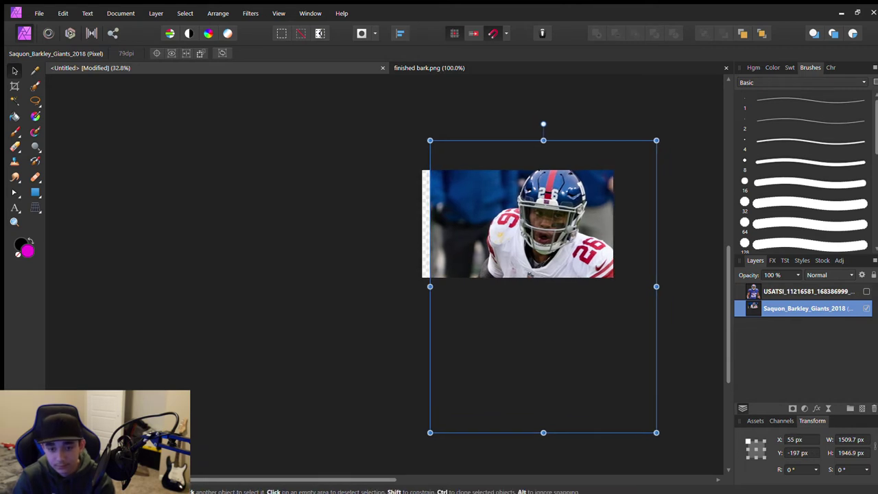
left_click_drag(429, 287, 421, 286)
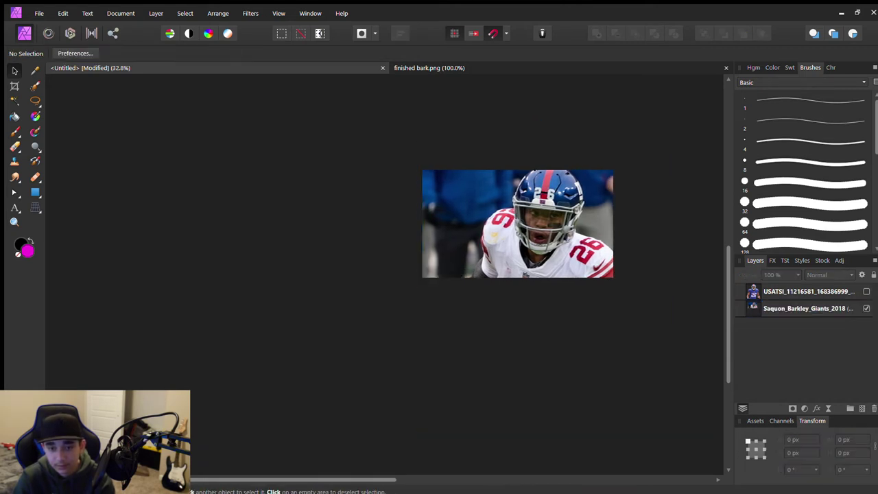
left_click_drag(539, 432, 539, 444)
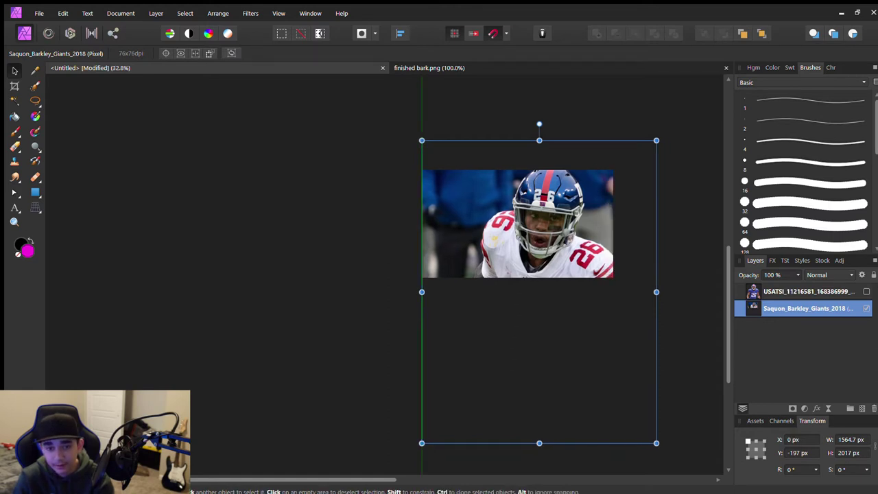
key("ctrl+d")
Position the Saquon photo at X 0, Y -335 px and hide the blue-jersey layer.
scroll(619, 228, "up", 1)
scroll(619, 229, "up", 1)
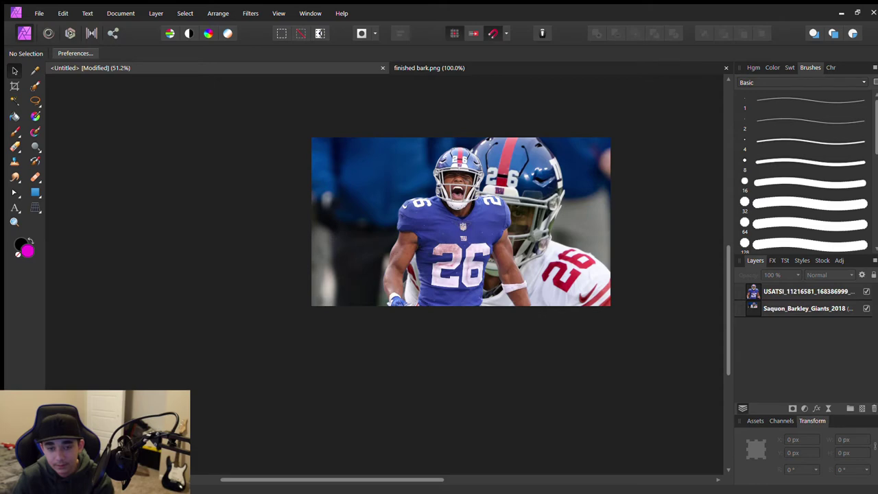
mouse_move(497, 299)
left_mouse_down()
mouse_move(493, 275)
mouse_move(500, 275)
left_mouse_up()
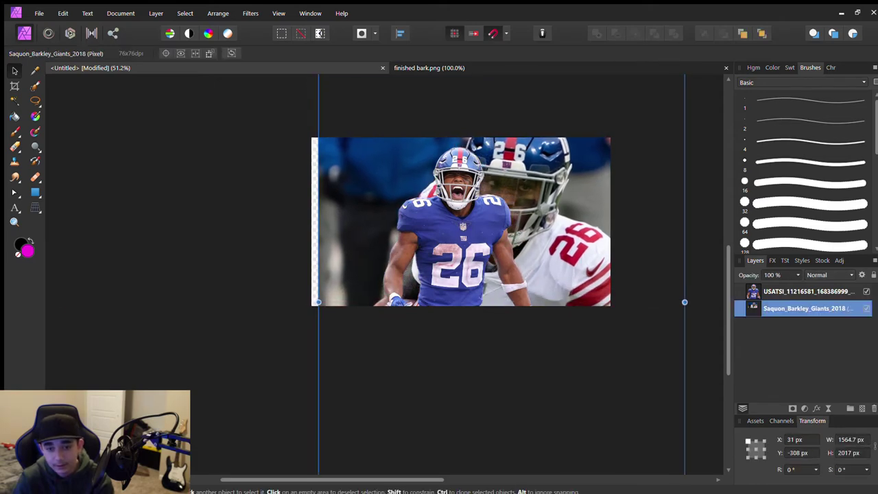
scroll(384, 275, "up", 2)
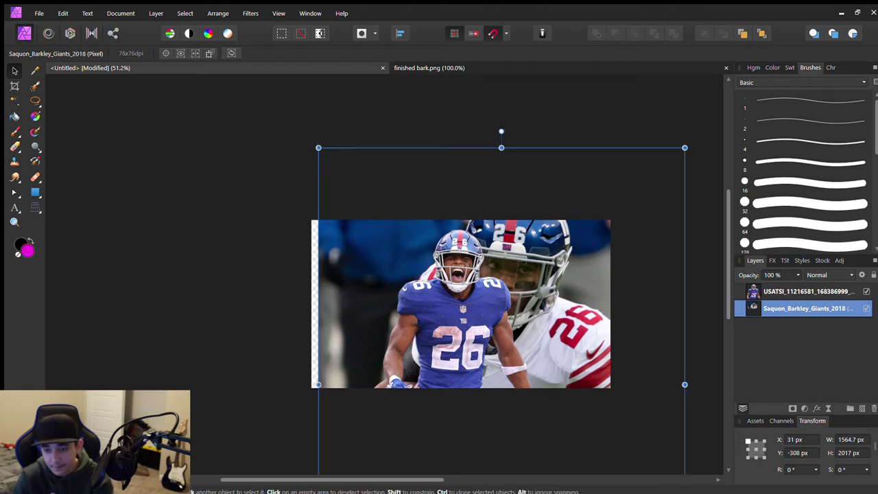
left_click_drag(500, 274, 492, 274)
key("ctrl+d")
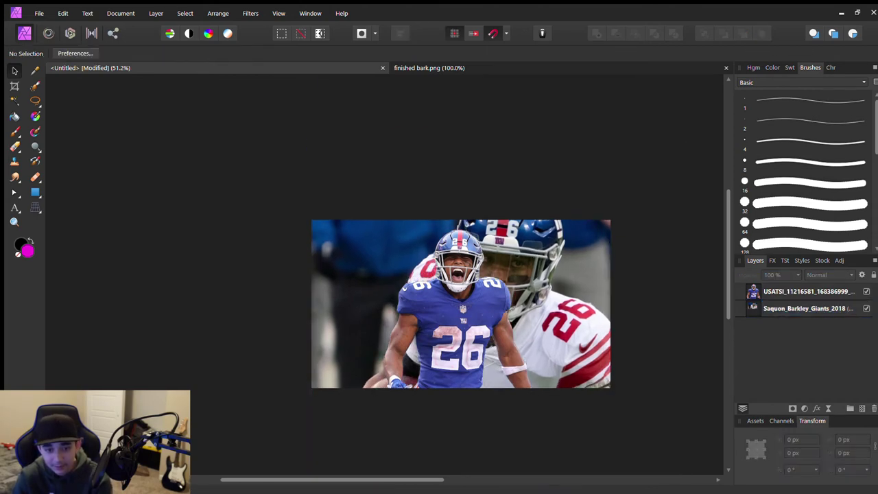
scroll(462, 302, "down", 1)
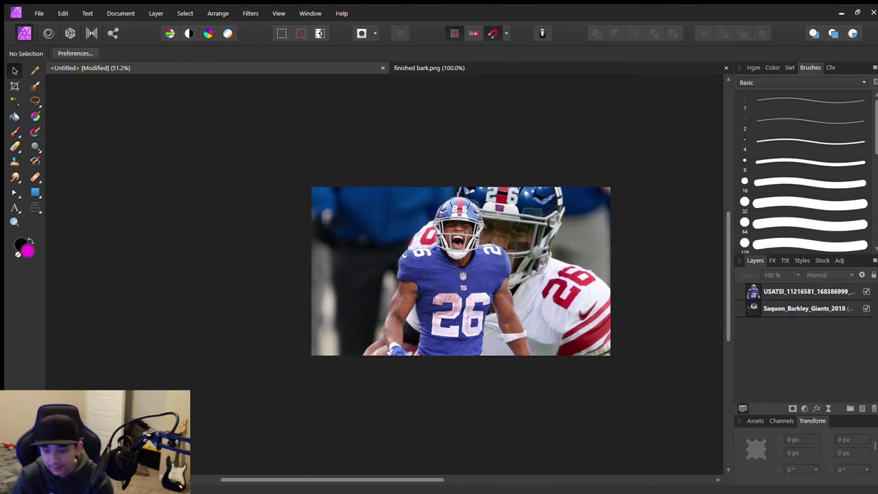
left_click(866, 291)
left_click(804, 308)
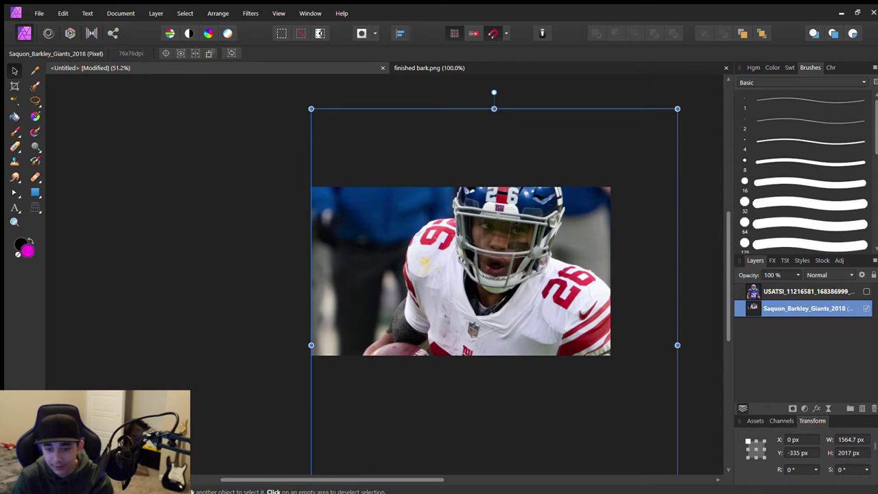
Add an HSL Shift adjustment with Saturation fully down to make the Saquon photo black and white.
key("ctrl+u")
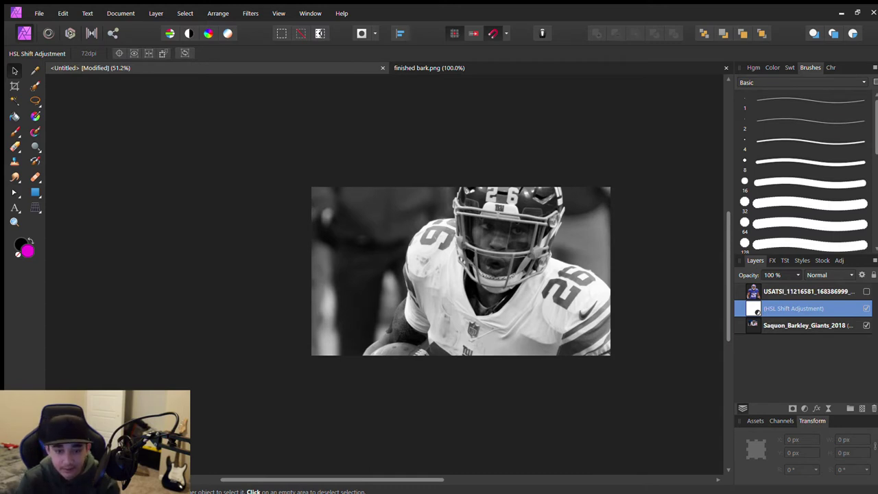
left_click(802, 325)
left_click(803, 370)
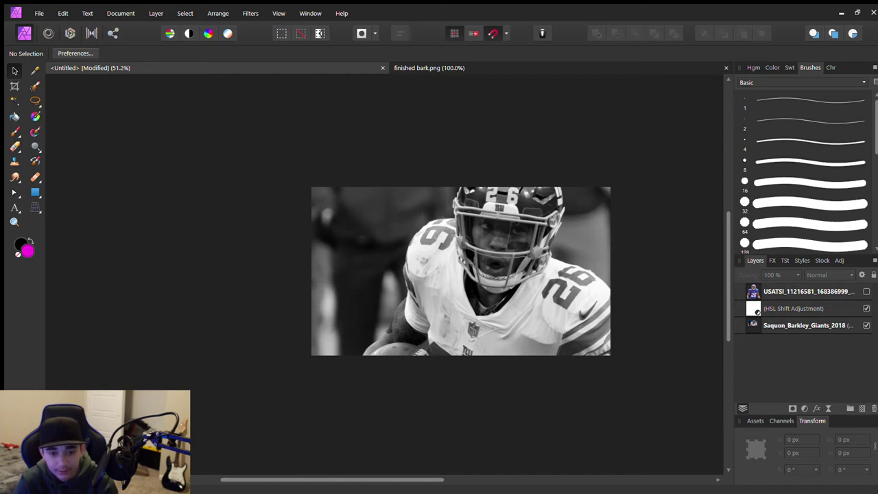
key("p")
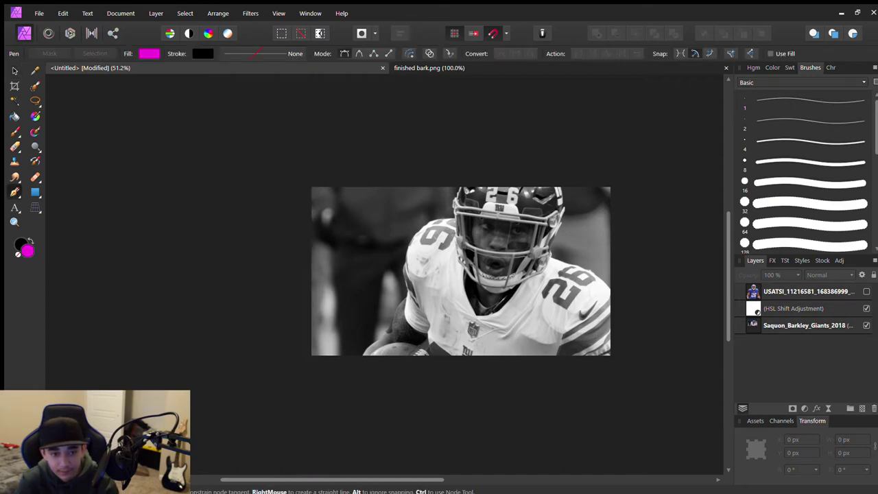
Trace a closed triangle path across the photo's top-left corner.
left_click(311, 281)
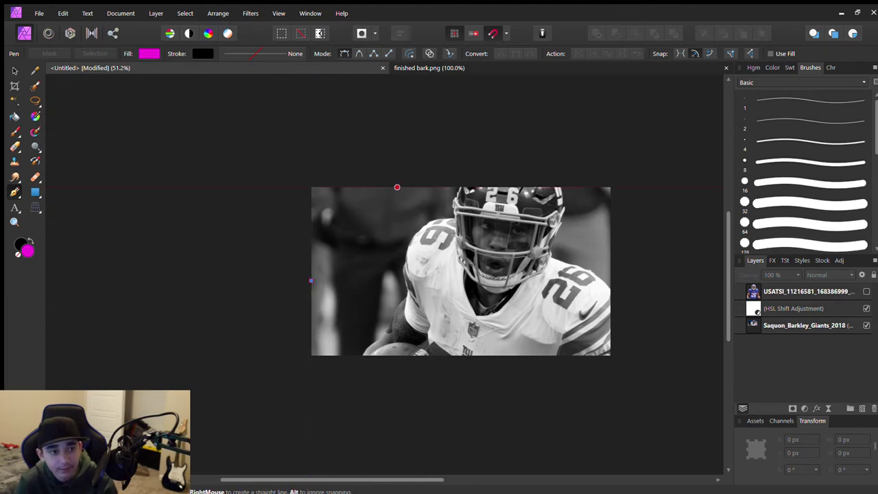
left_click(397, 187)
left_click(311, 186)
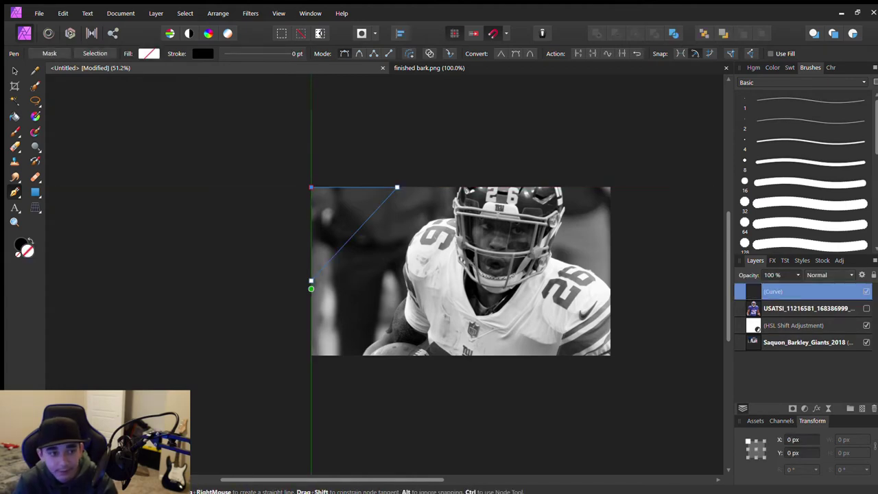
left_click(311, 281)
Select the dark red triangle layer and set its blend mode to Darken.
key("v")
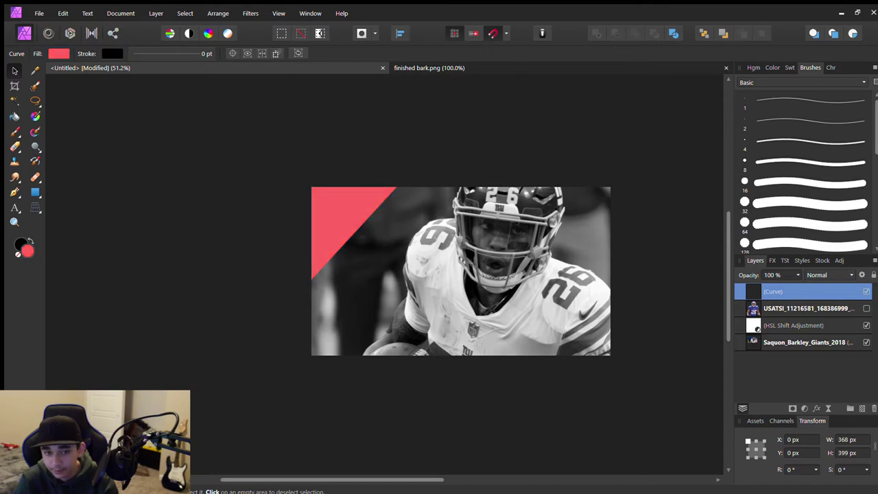
left_click(804, 342)
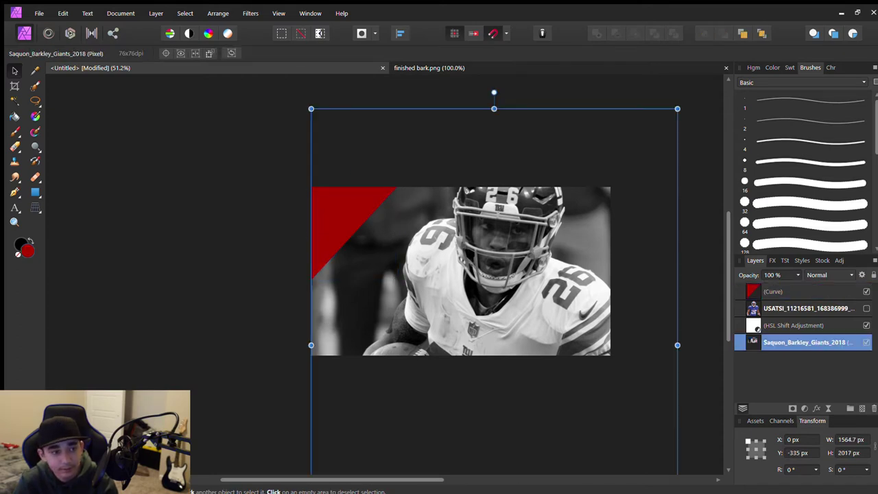
left_click(804, 291)
scroll(830, 274, "down", 1)
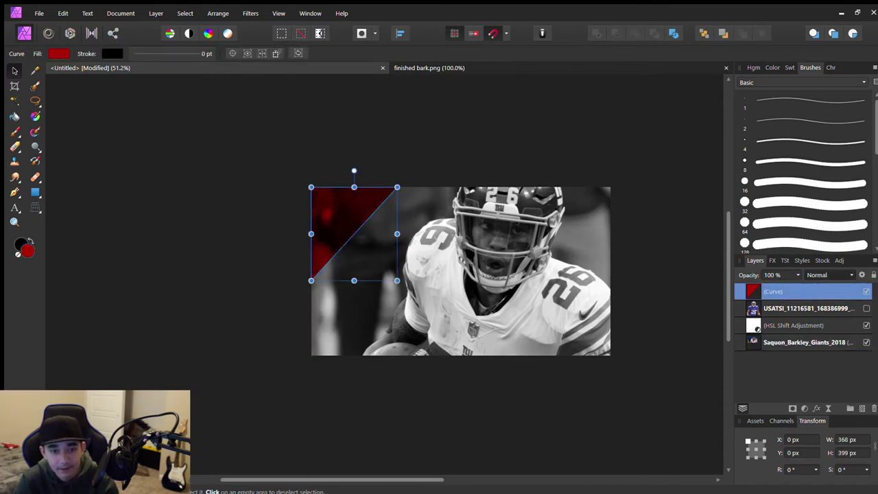
With the Saquon layer selected, draw a closed band path beside the red triangle.
left_click(804, 341)
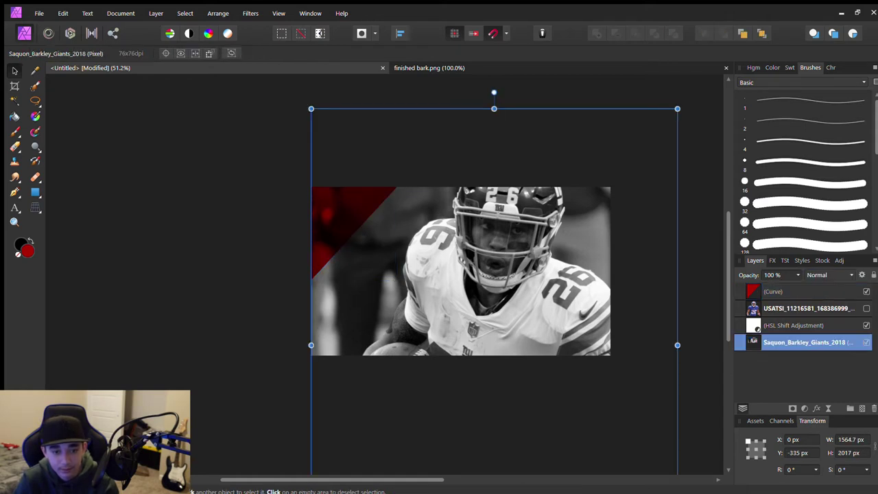
key("p")
left_click(397, 187)
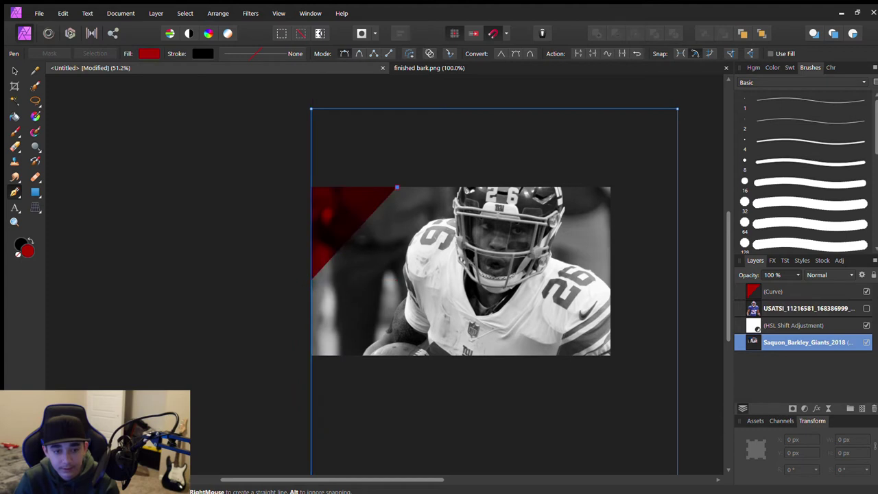
left_click(311, 281)
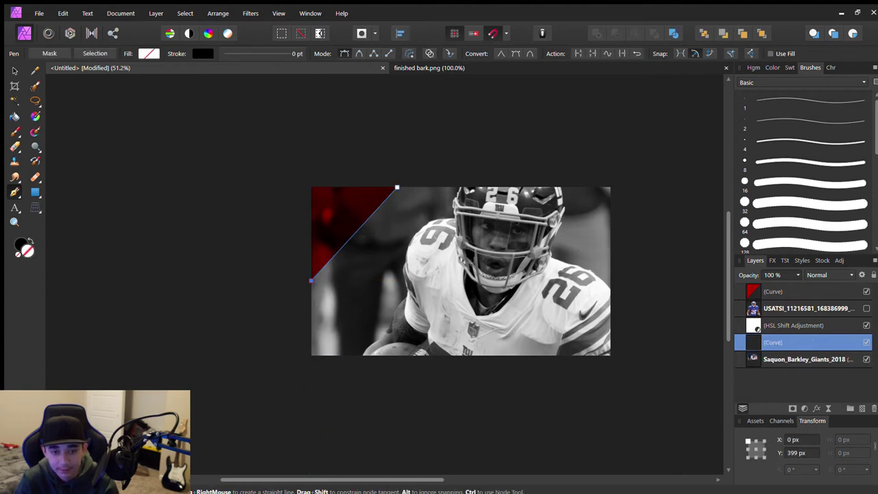
left_click(290, 393)
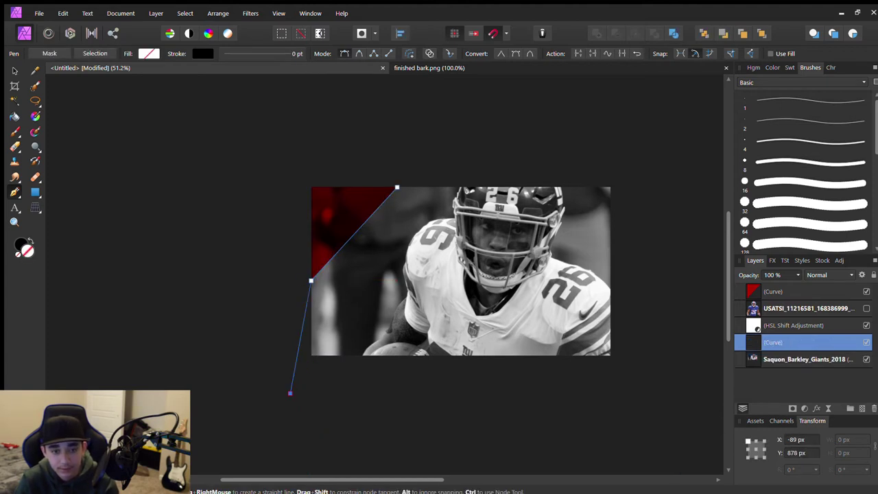
left_click(453, 172)
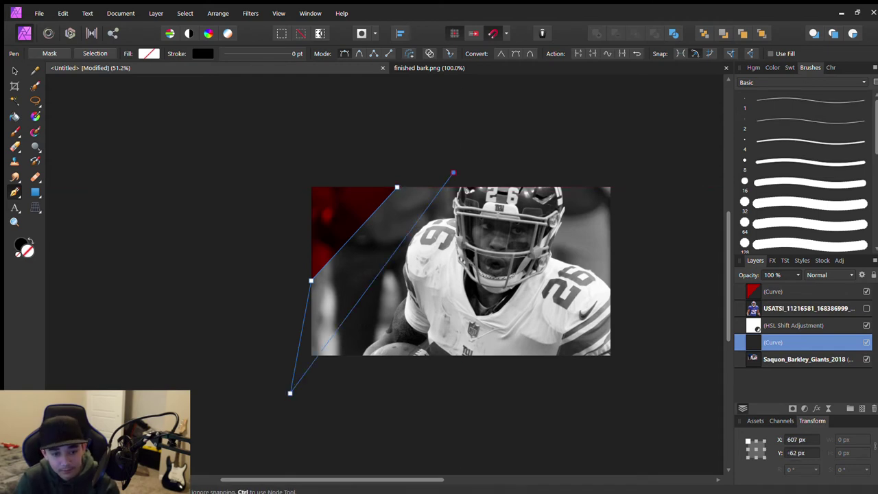
left_click(396, 187)
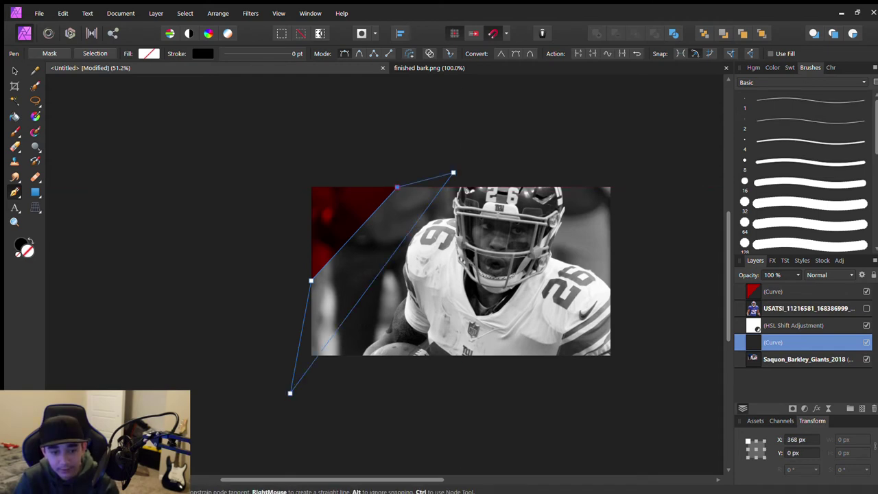
Reshape the band's nodes, moving the bottom node right and down to the image's bottom-left corner.
key("a")
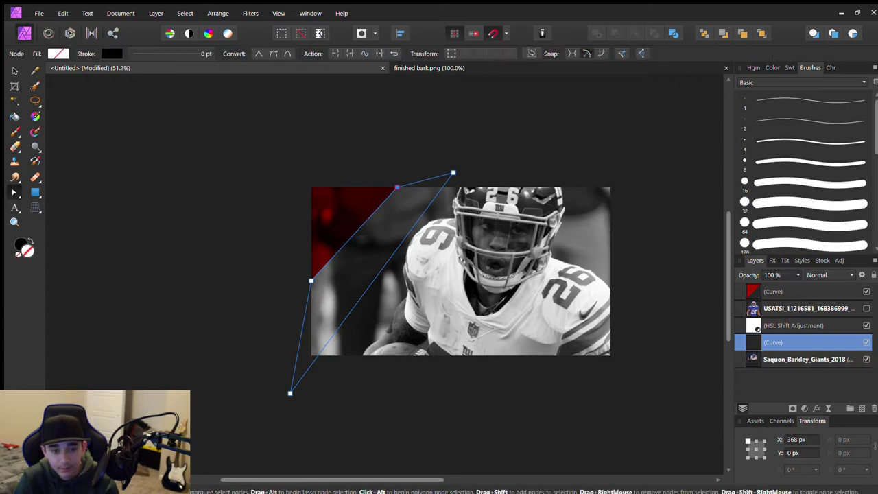
left_click_drag(290, 393, 350, 455)
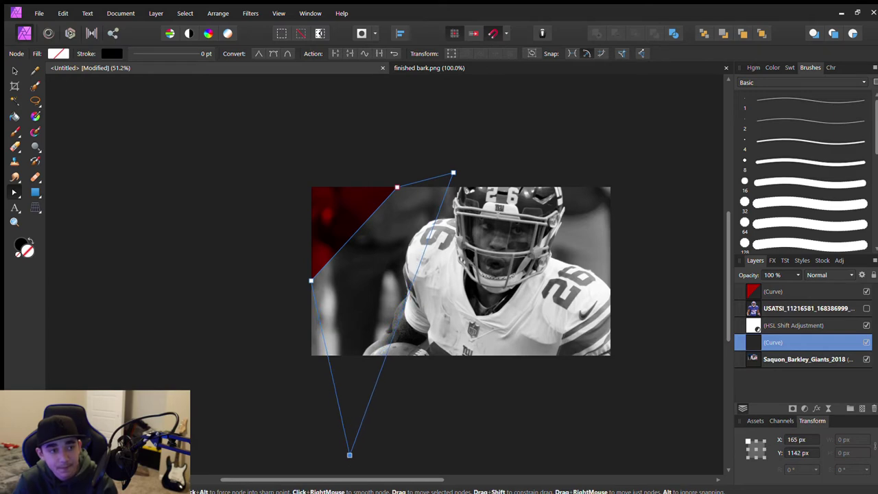
left_click_drag(328, 357, 311, 352)
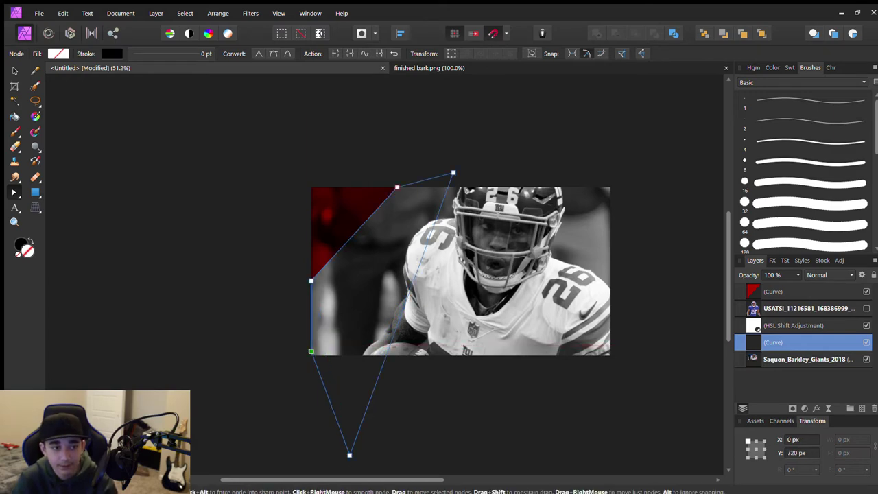
key("v")
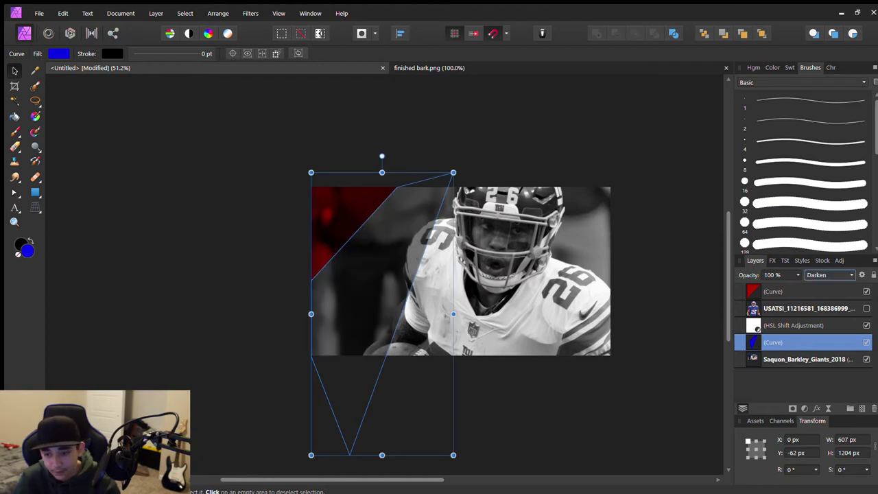
Replace the band by pasting the blue polygon above the player photo, keeping the default Curve name.
key("Delete")
key("ctrl+d")
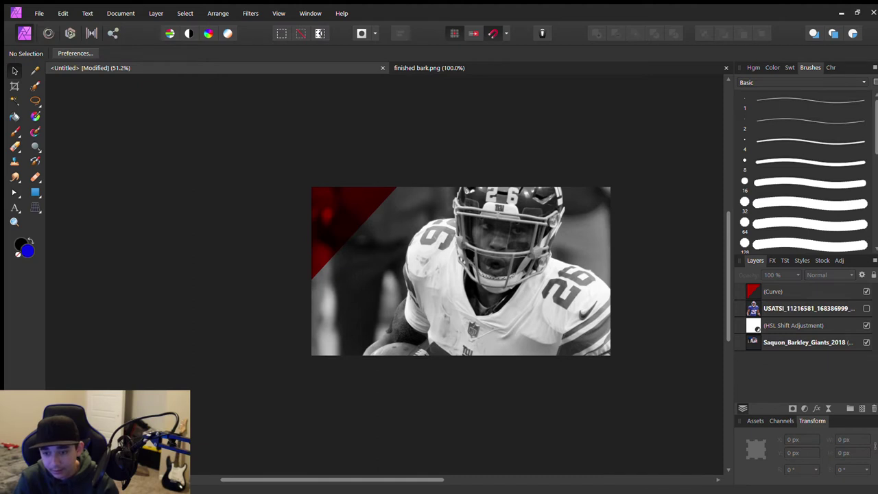
left_click(793, 325)
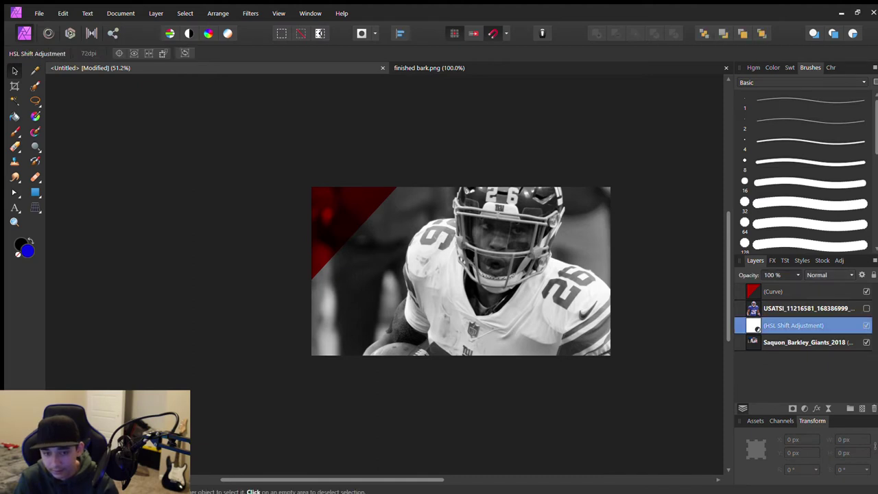
left_click(804, 341)
key("ctrl+v")
double_click(789, 341)
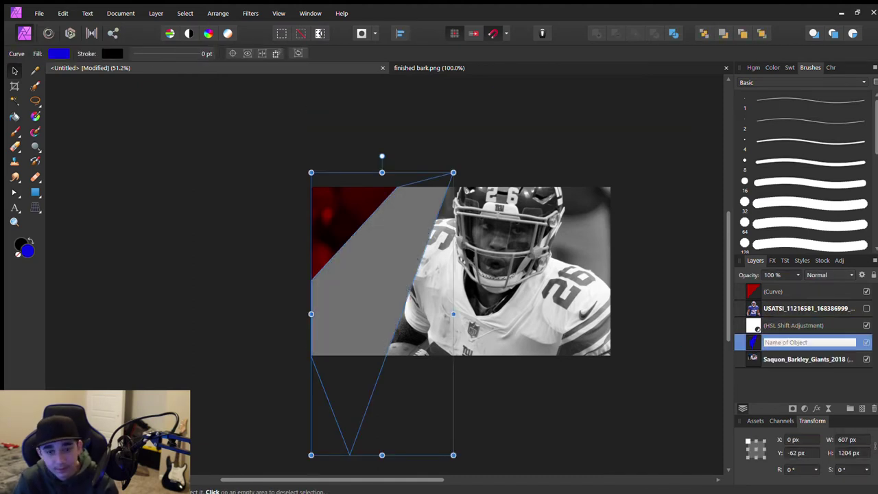
key("Return")
Move the blue Curve above the HSL Shift adjustment and blend it with Darken.
left_click_drag(796, 327, 796, 325)
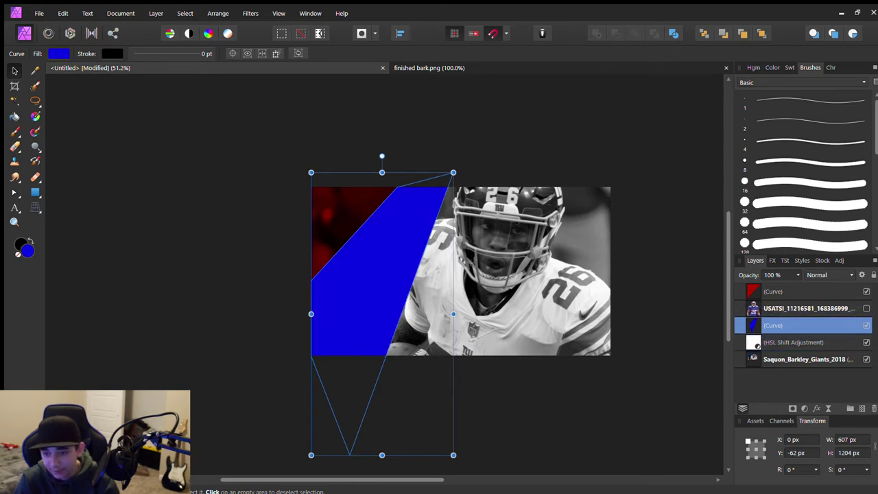
key("ctrl+d")
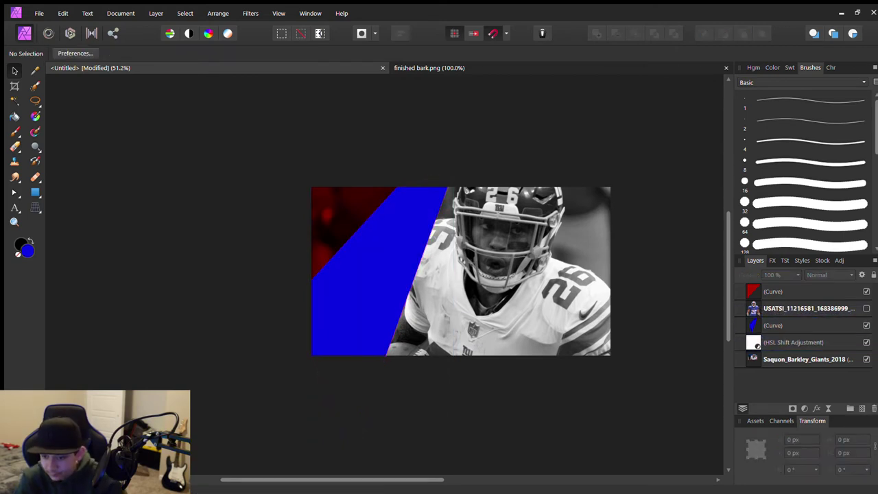
key("ctrl+z")
key("shift+plus")
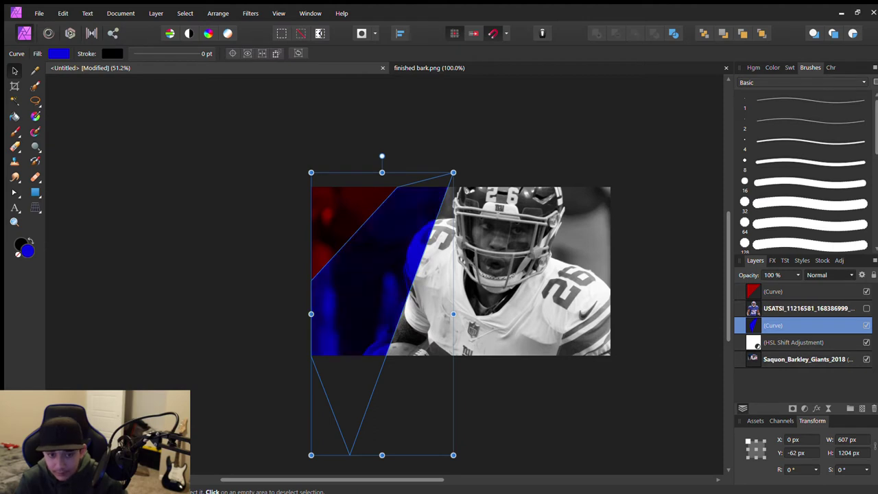
key("shift+plus")
key("shift+plus")
key("shift+plus")
key("shift+plus")
key("shift+plus")
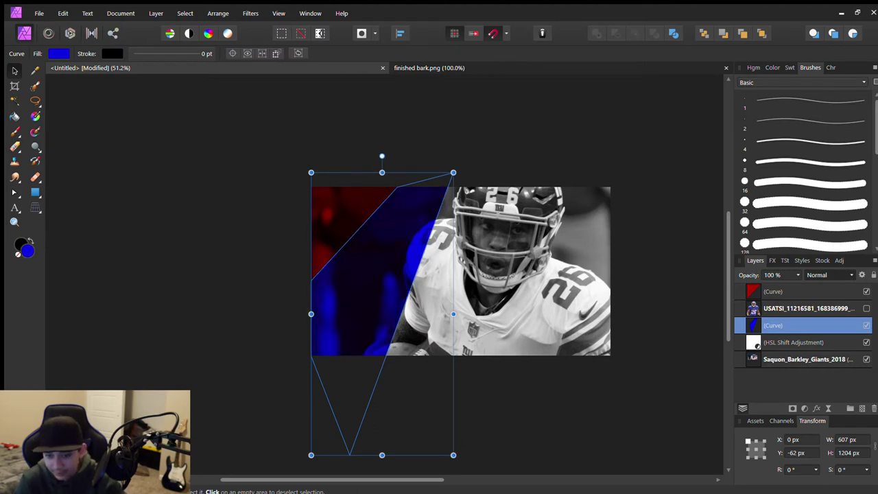
key("shift+plus")
key("ctrl+d")
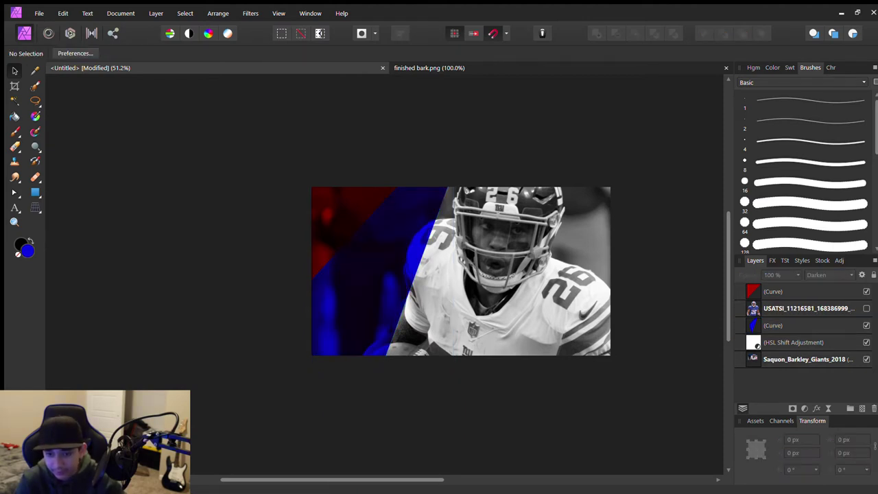
Nest the HSL Shift adjustment inside the Saquon player photo layer.
left_click_drag(793, 342, 803, 359)
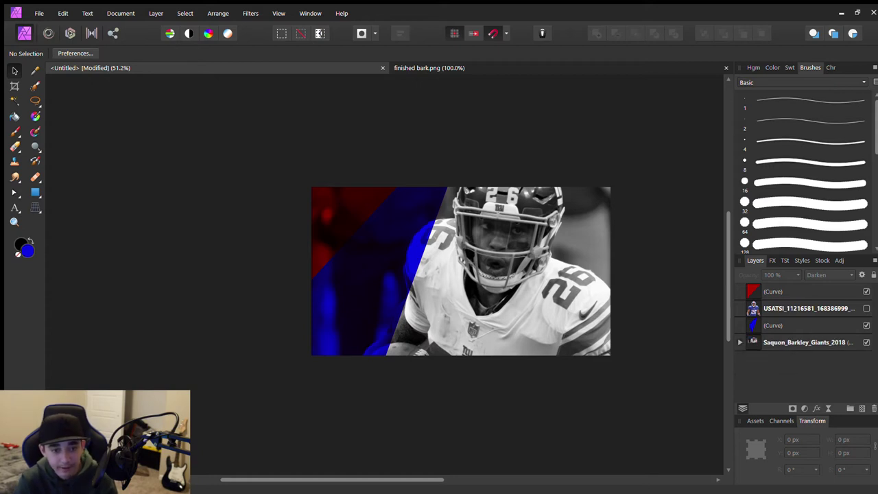
left_click(803, 342)
left_click(717, 315)
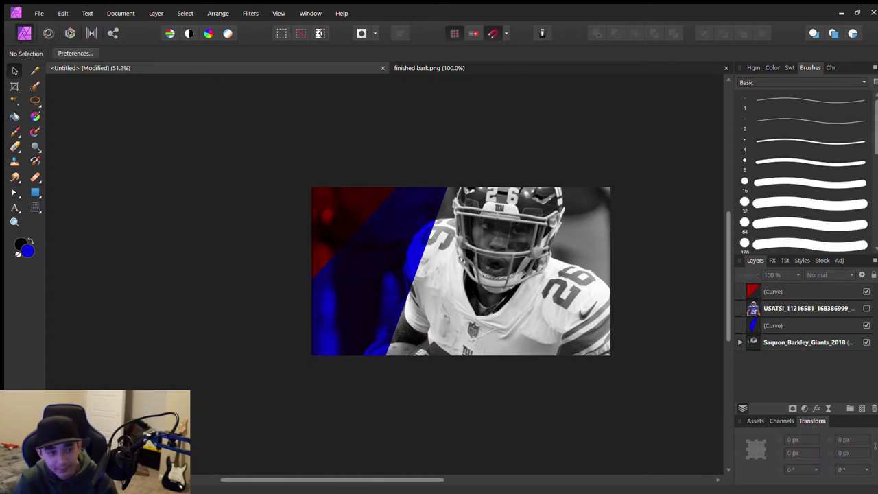
left_click(803, 341)
left_click(717, 316)
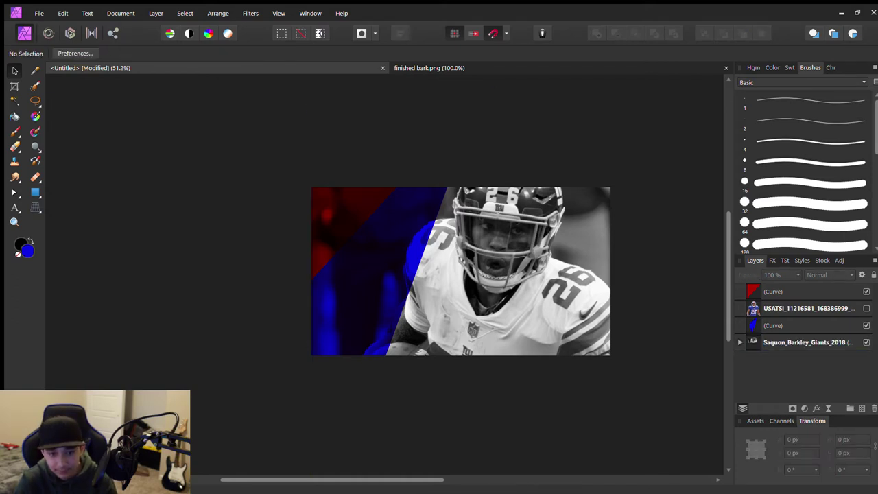
key("p")
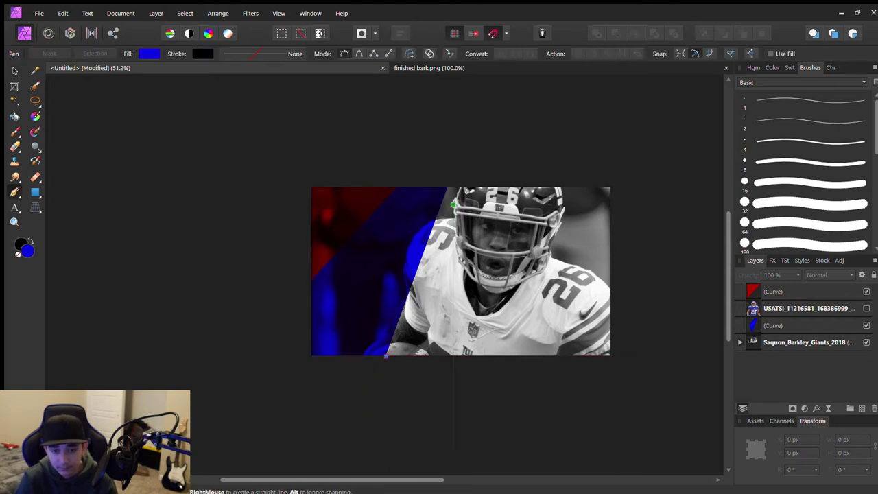
Draw a four-corner slanted strip from the top edge down across the player's face.
left_click(447, 187)
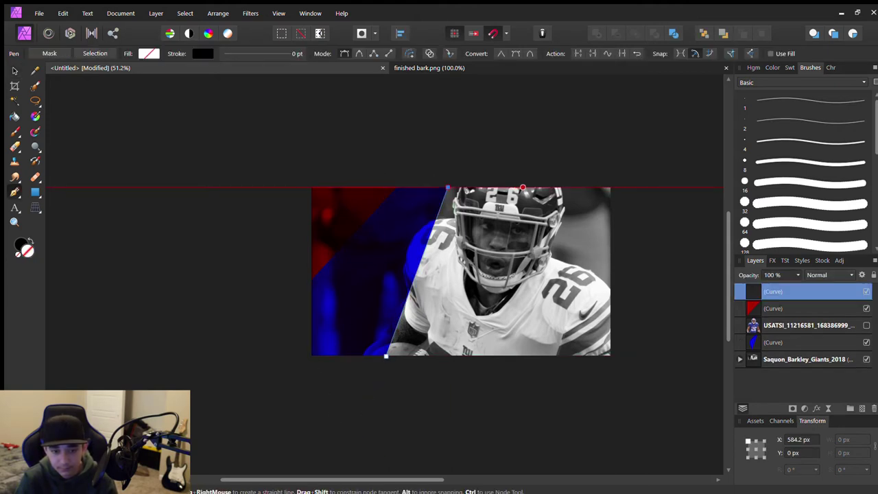
left_click(523, 187)
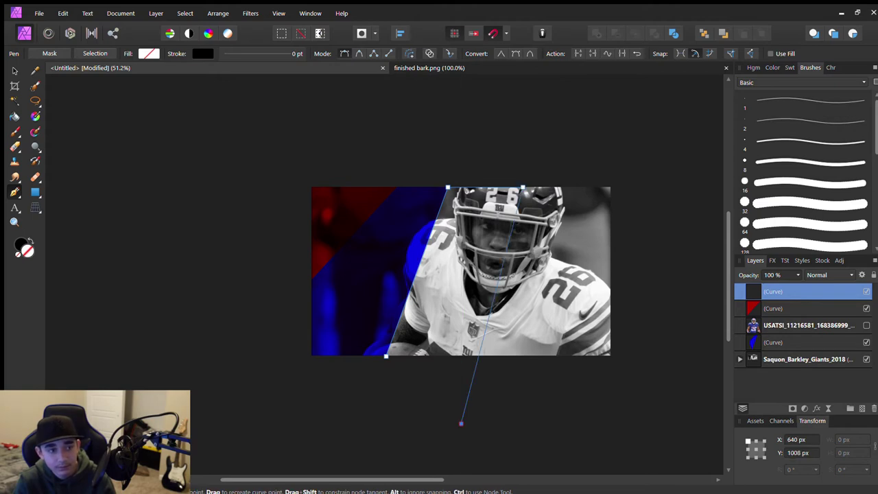
left_click(461, 423)
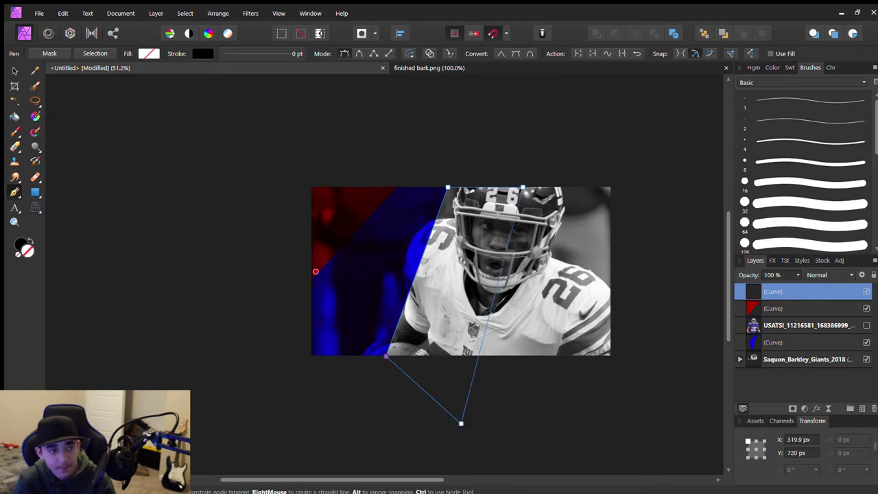
left_click(386, 356)
key("v")
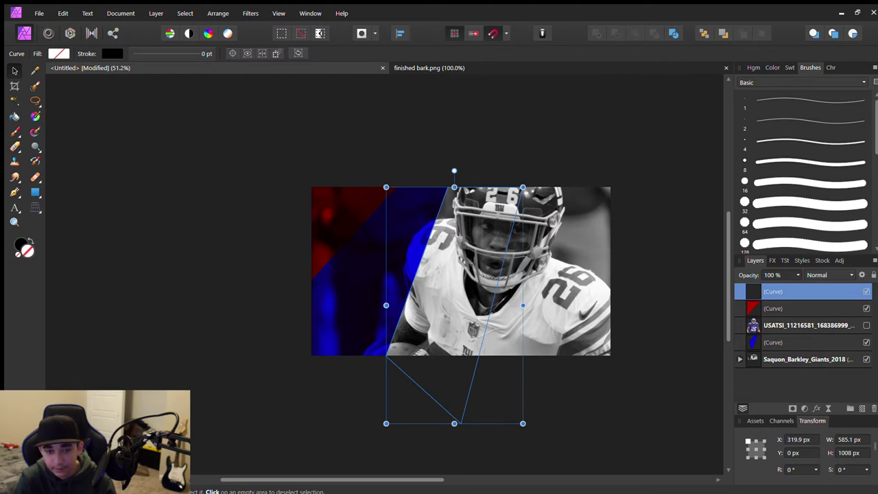
Fill the slanted strip red and blend it in Darken mode over the player photo.
key("ctrl+shift+v")
key("ctrl+d")
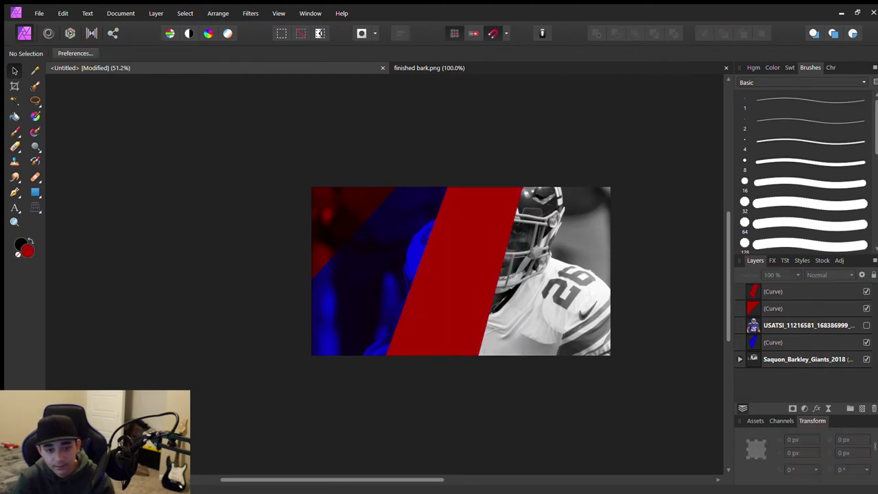
left_click(803, 291)
scroll(823, 275, "down", 2)
left_click(802, 358)
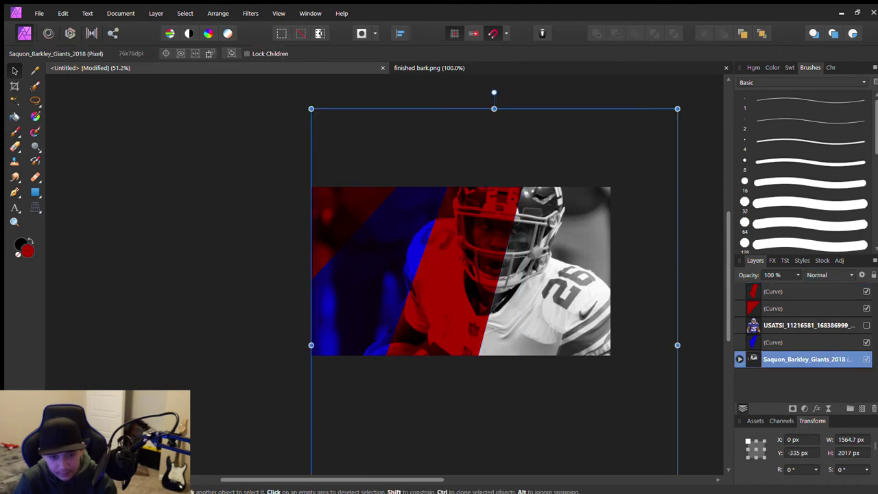
key("ctrl+d")
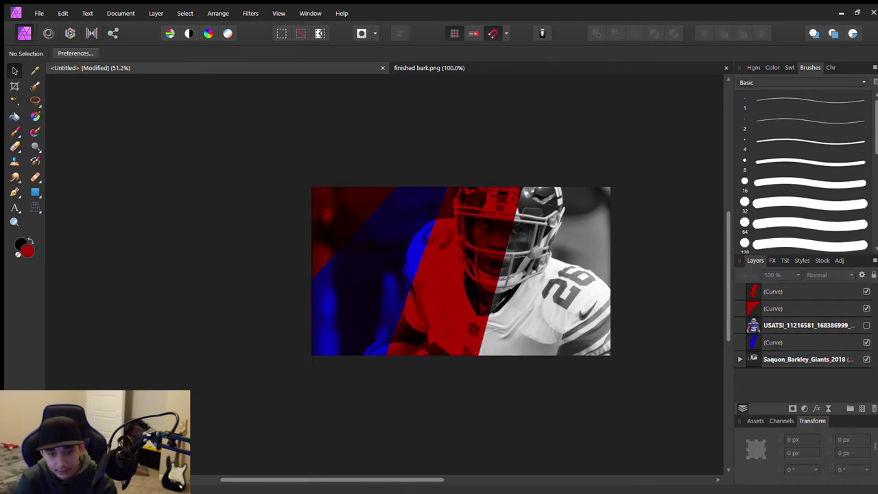
scroll(461, 271, "up", 2)
scroll(461, 320, "down", 3)
scroll(461, 254, "up", 5)
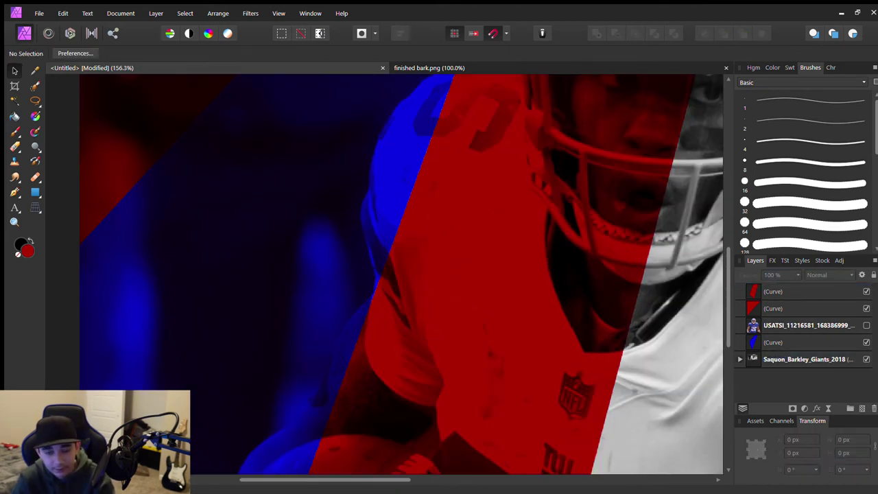
scroll(453, 255, "down", 6)
scroll(433, 271, "up", 1)
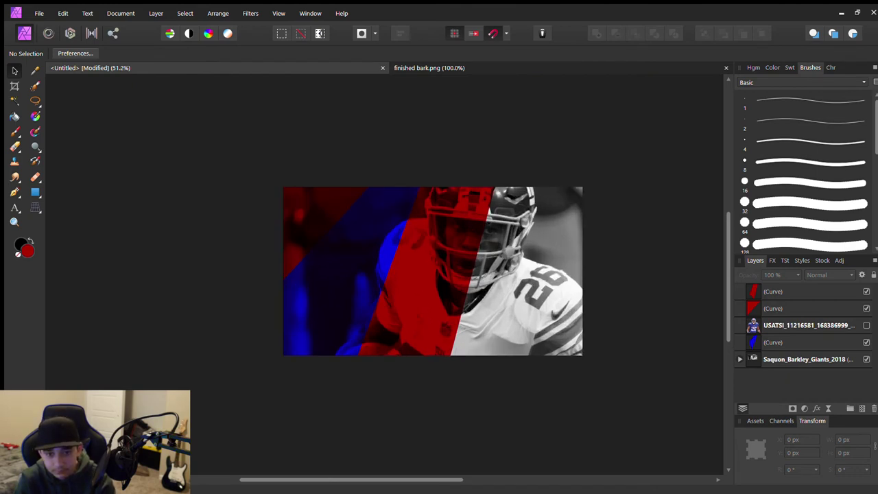
Draw a narrow triangular strip from the top edge to the bottom edge and fill it blue.
left_click(15, 192)
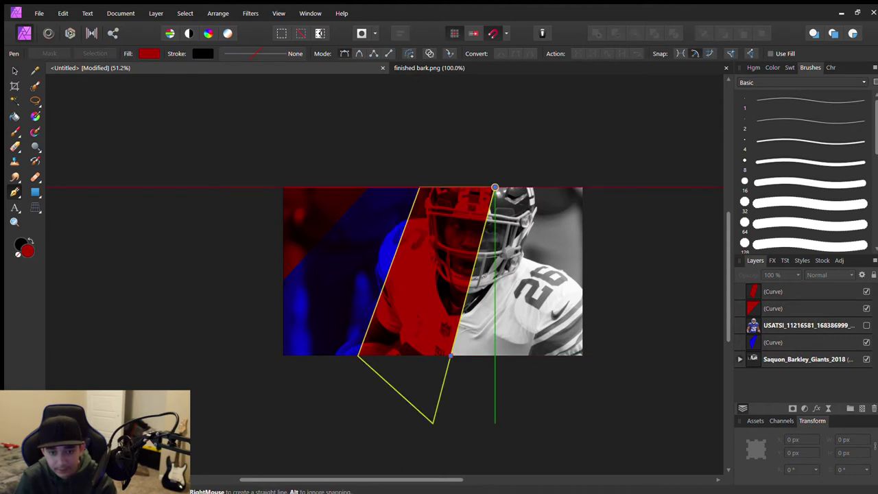
left_click(494, 188)
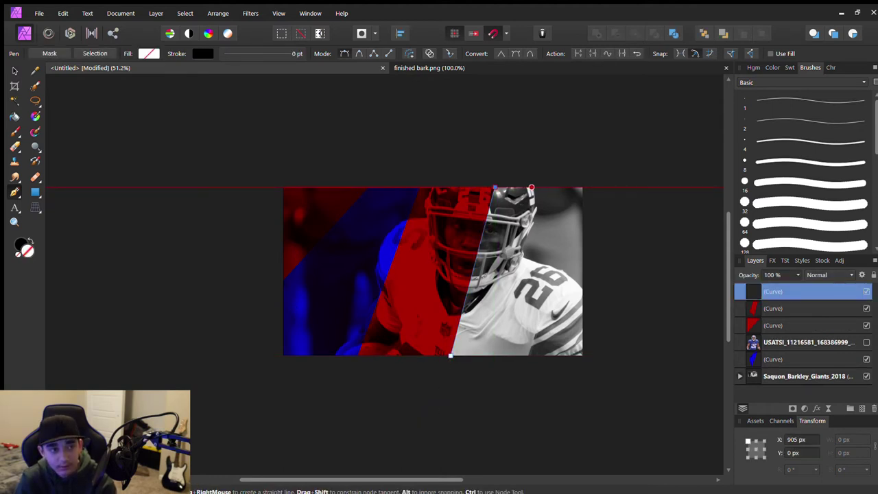
left_click(531, 187)
left_click(488, 356)
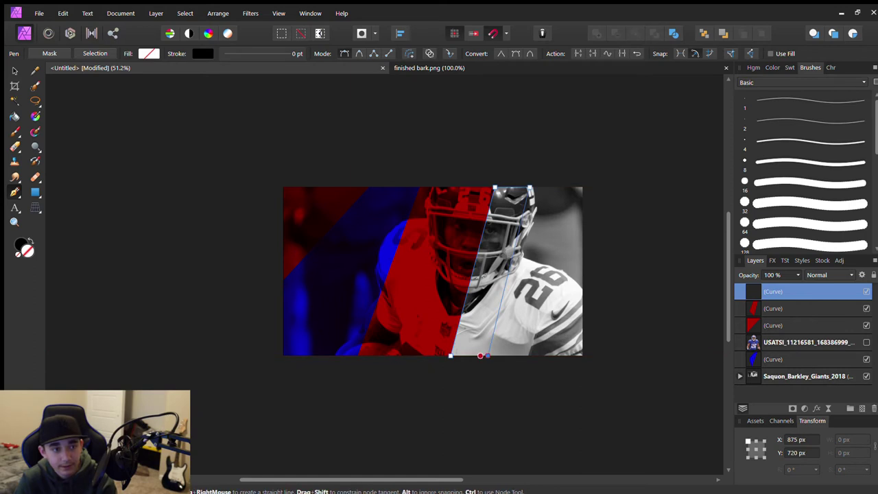
key("v")
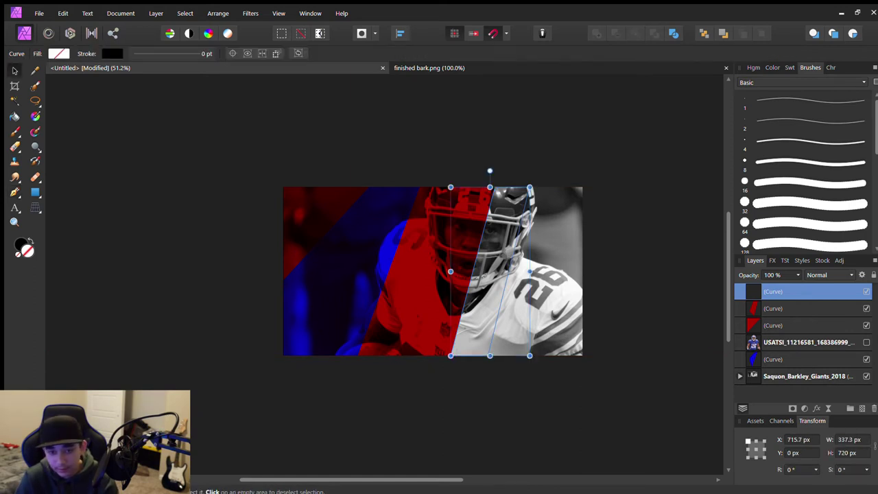
left_click(806, 376)
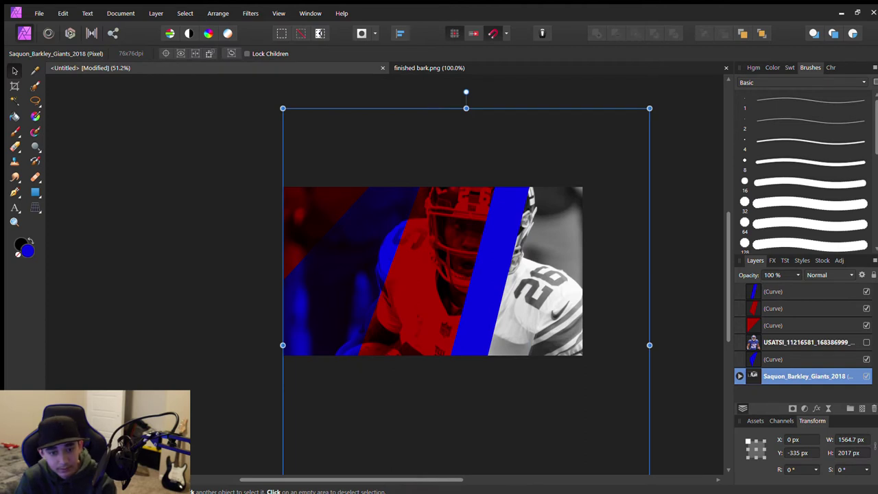
left_click(807, 291)
scroll(831, 275, "down", 1)
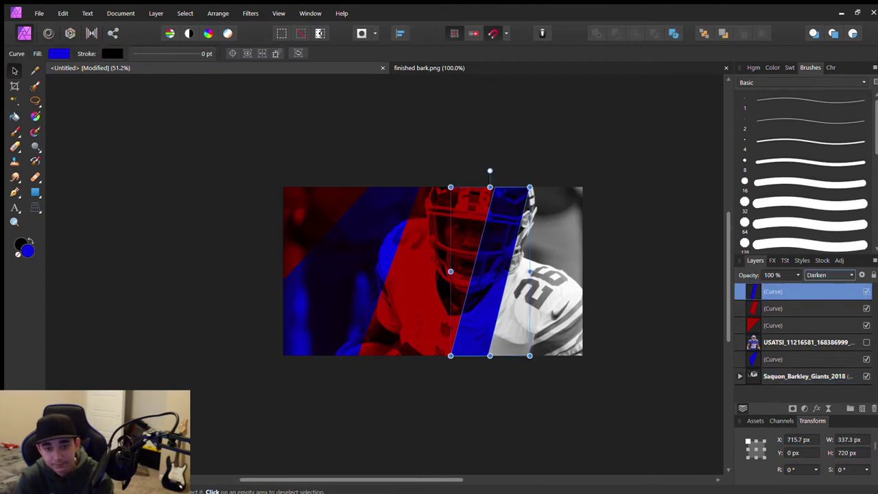
key("ctrl+d")
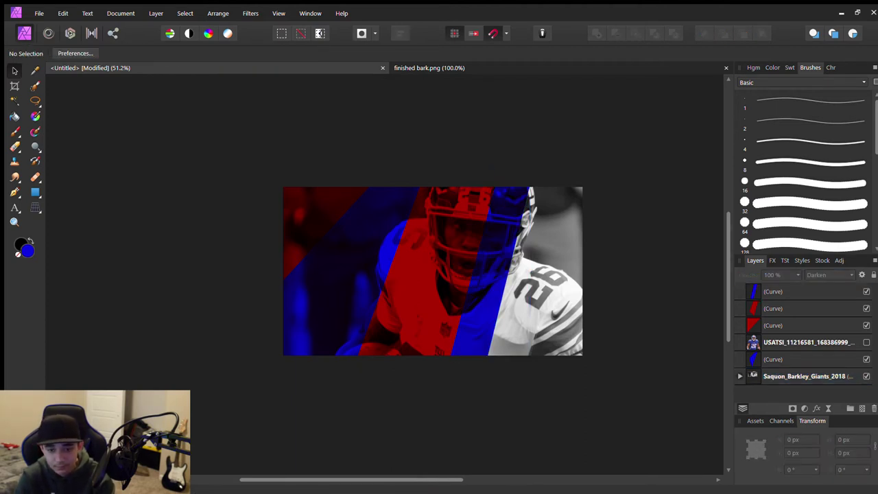
Draw a red stripe covering the image's right edge, from top-right to bottom-right corner.
key("p")
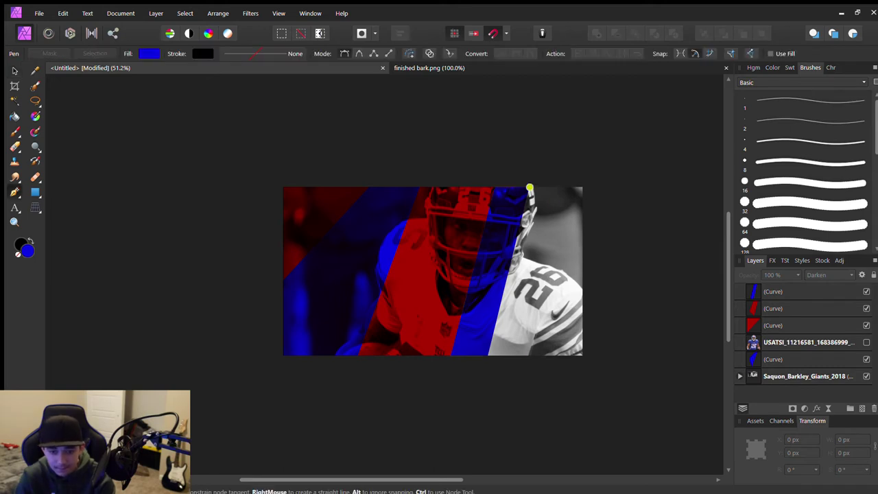
left_click(583, 188)
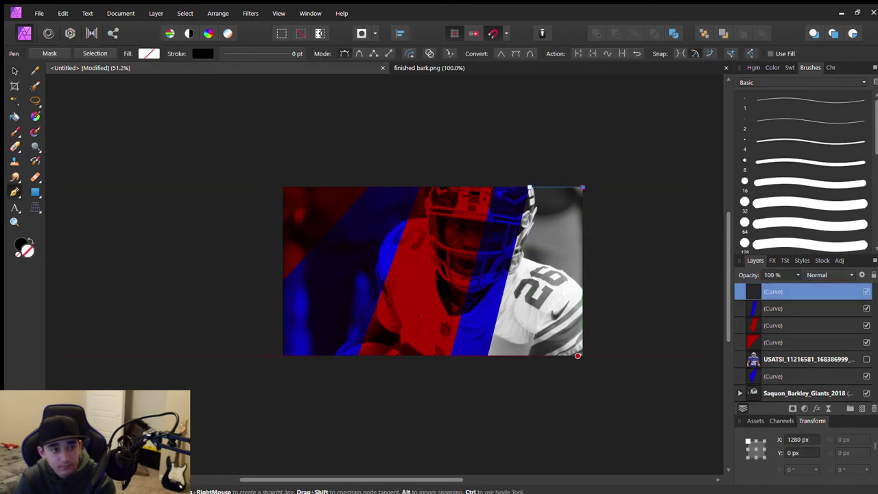
left_click(583, 356)
left_click(488, 356)
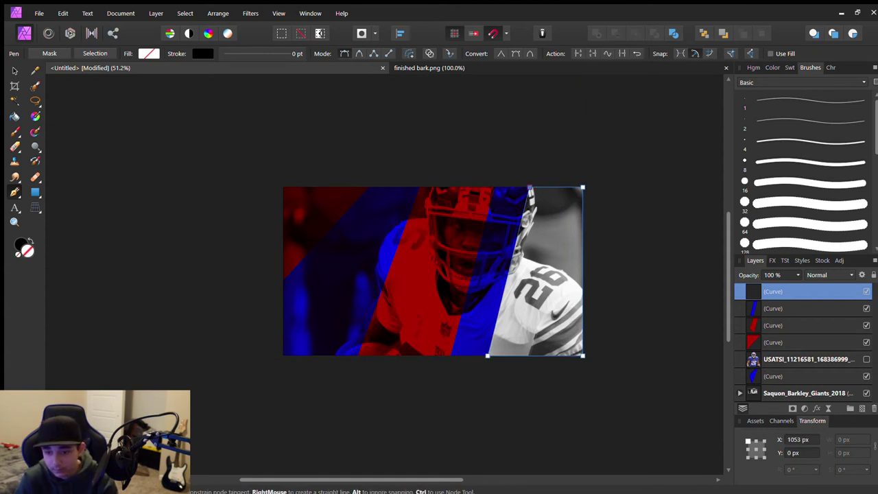
left_click(530, 187)
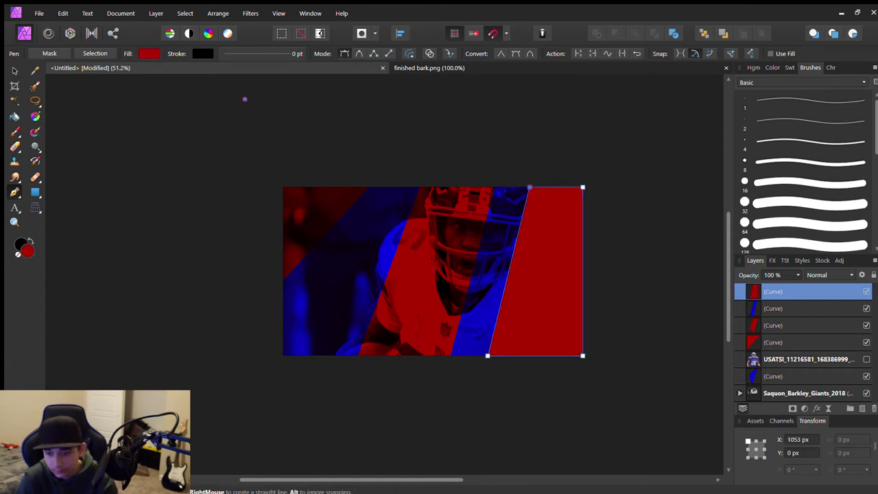
key("v")
left_click(804, 394)
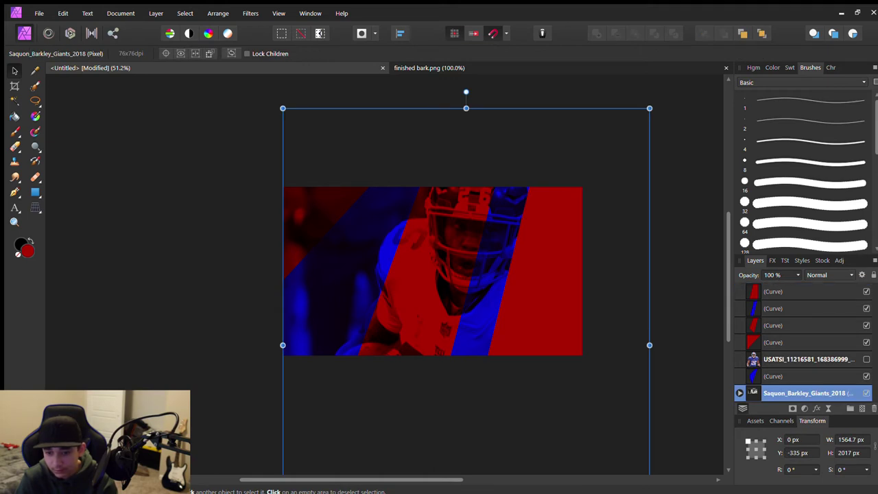
scroll(830, 275, "down", 1)
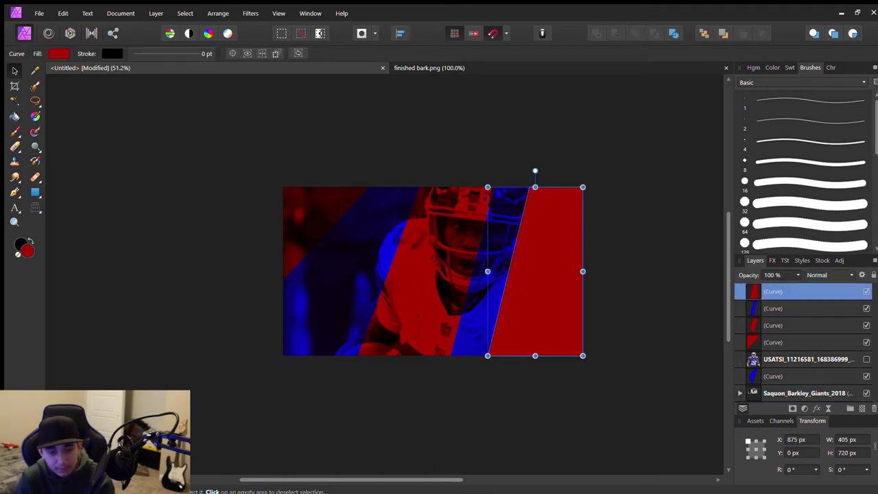
left_click(773, 292)
key("ctrl+d")
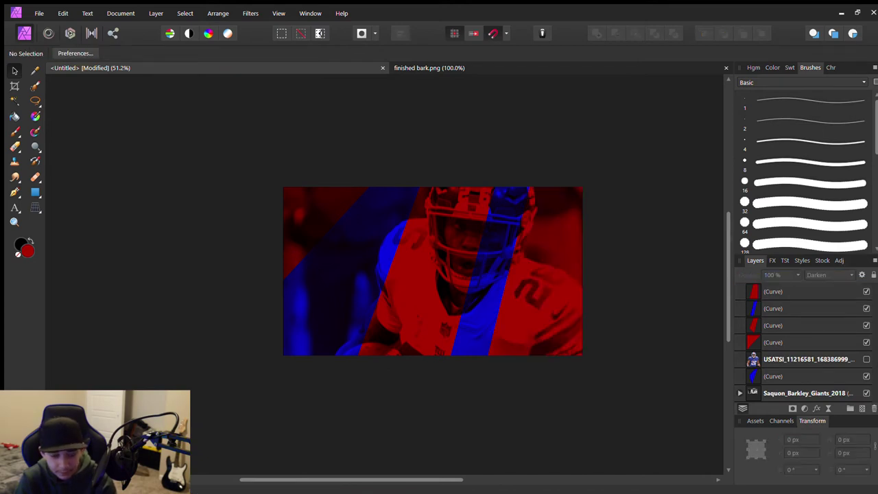
Move the USATSI player cutout layer to the top of the stack with Ctrl+Shift+].
scroll(613, 217, "up", 2)
scroll(491, 206, "down", 1)
scroll(491, 206, "down", 1)
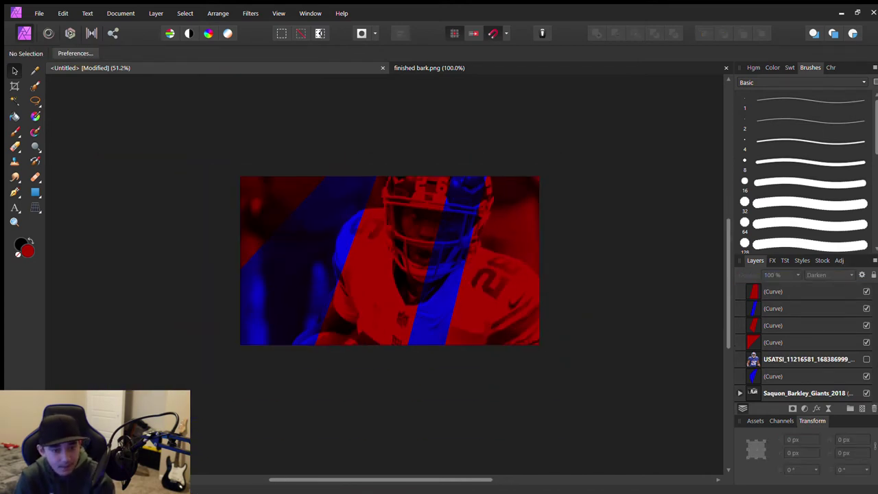
scroll(491, 206, "up", 1)
scroll(484, 218, "up", 1)
scroll(486, 296, "up", 1)
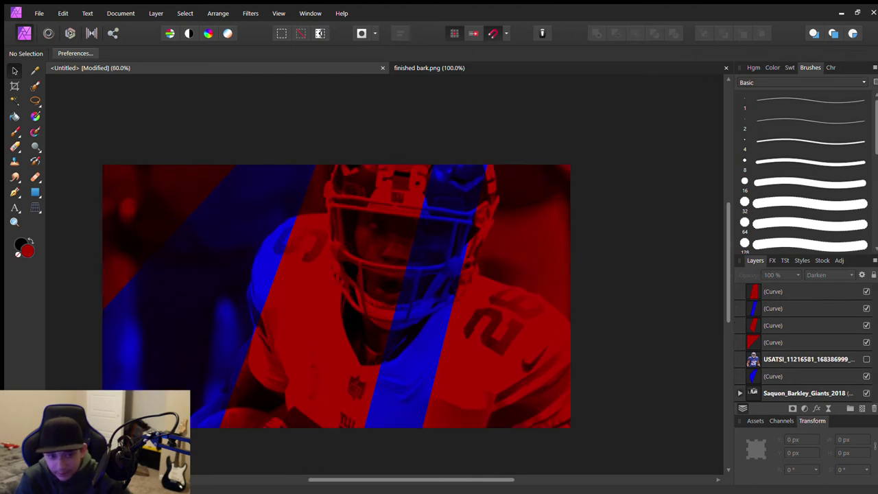
scroll(485, 151, "down", 1)
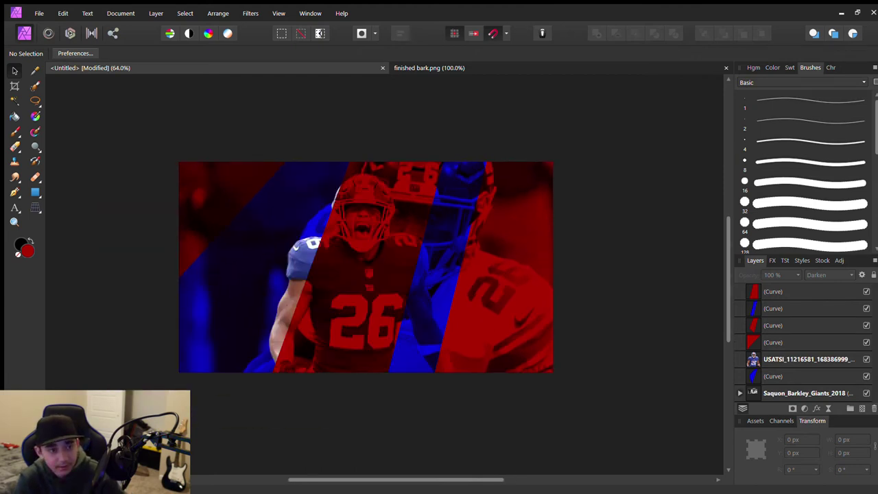
key("ctrl+shift+bracketright")
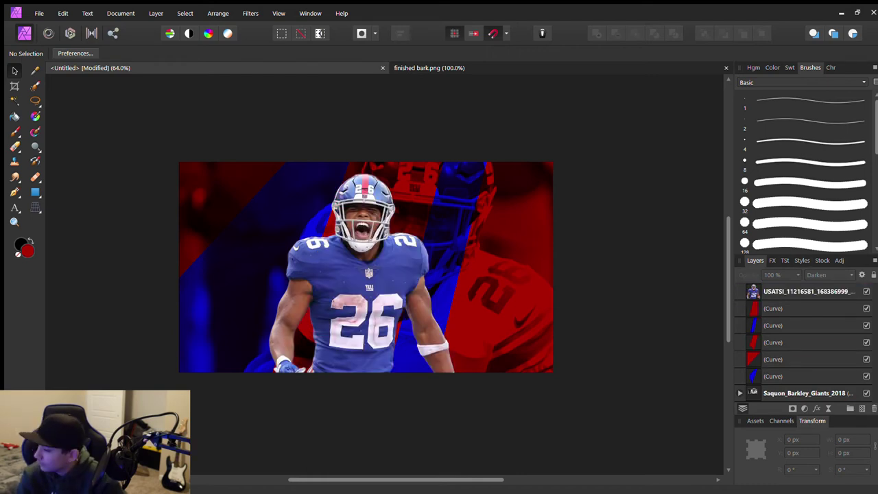
scroll(366, 268, "left", 3)
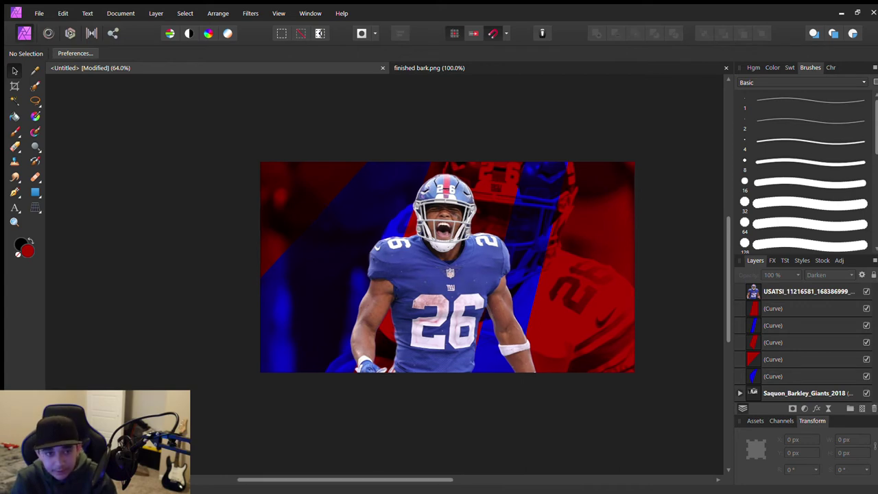
scroll(448, 283, "up", 1)
scroll(447, 300, "up", 1)
scroll(541, 294, "up", 1)
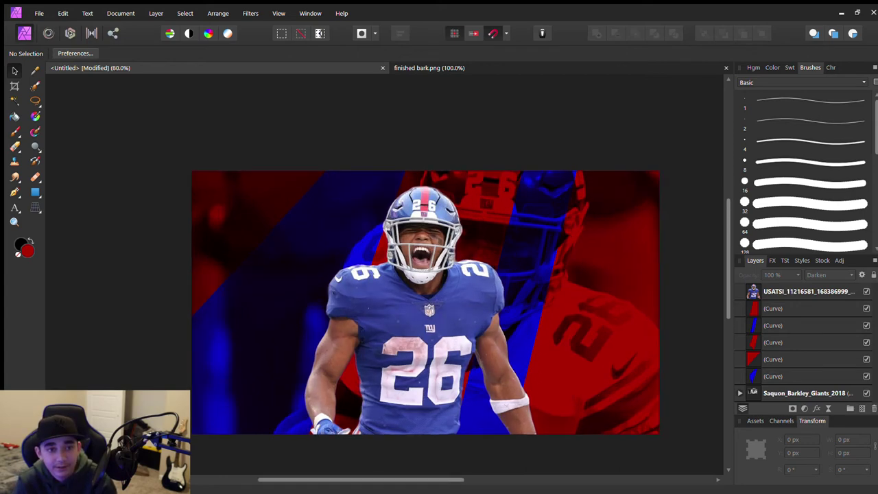
scroll(540, 293, "up", 1)
scroll(541, 310, "down", 1)
left_click(522, 295)
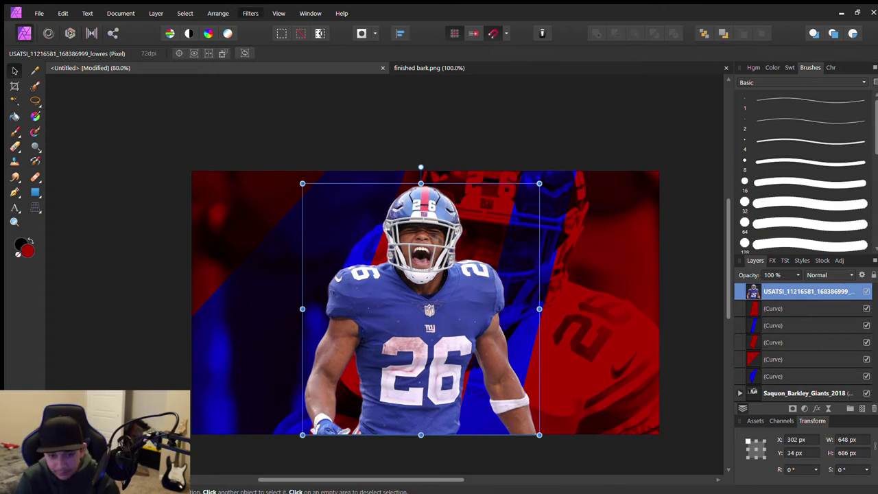
key("ctrl+d")
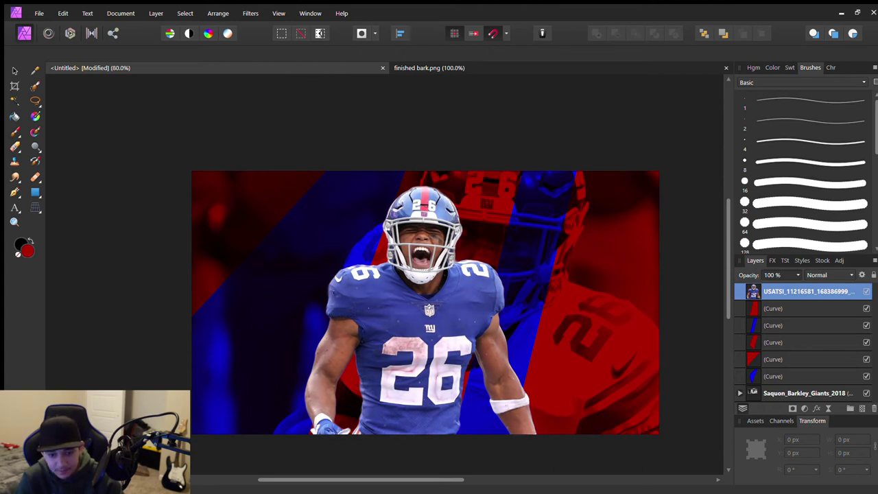
key("v")
left_click(804, 393)
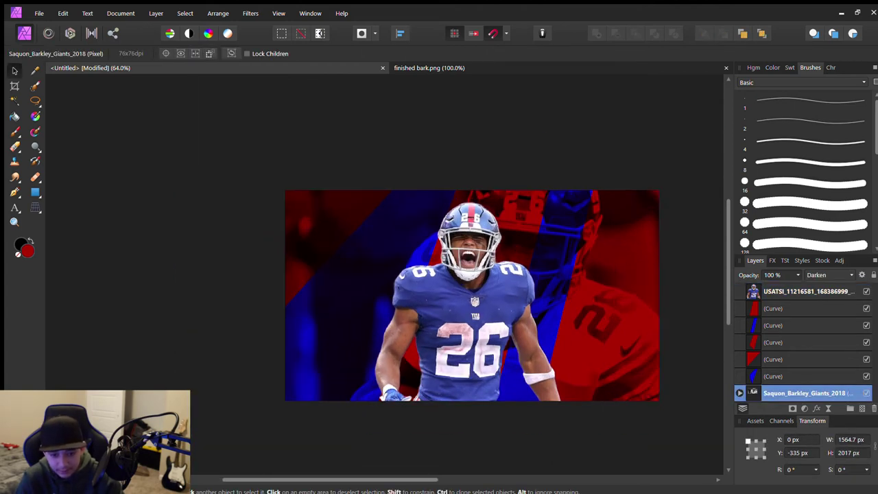
scroll(384, 275, "right", 3)
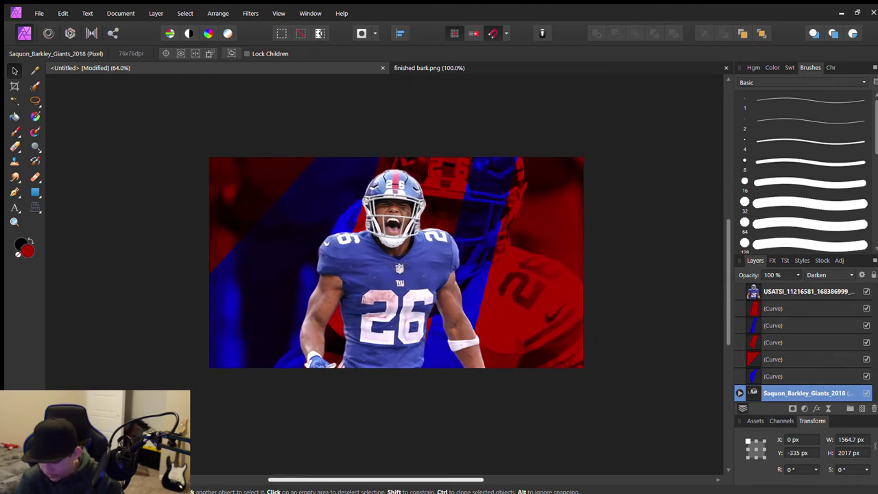
key("ctrl+1")
left_click(809, 290)
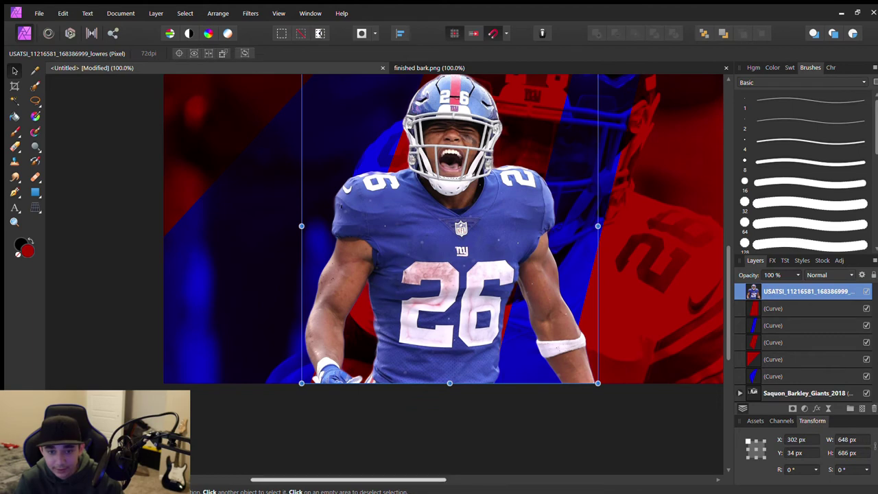
scroll(444, 275, "up", 3)
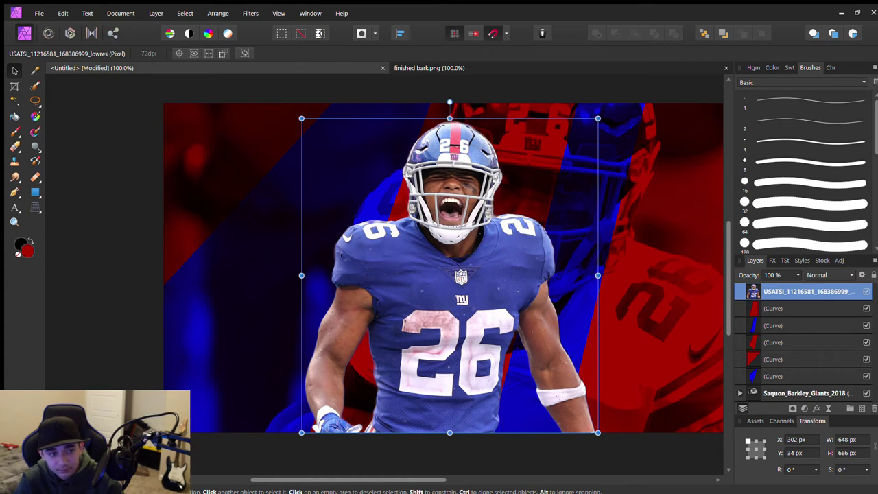
left_click(804, 393)
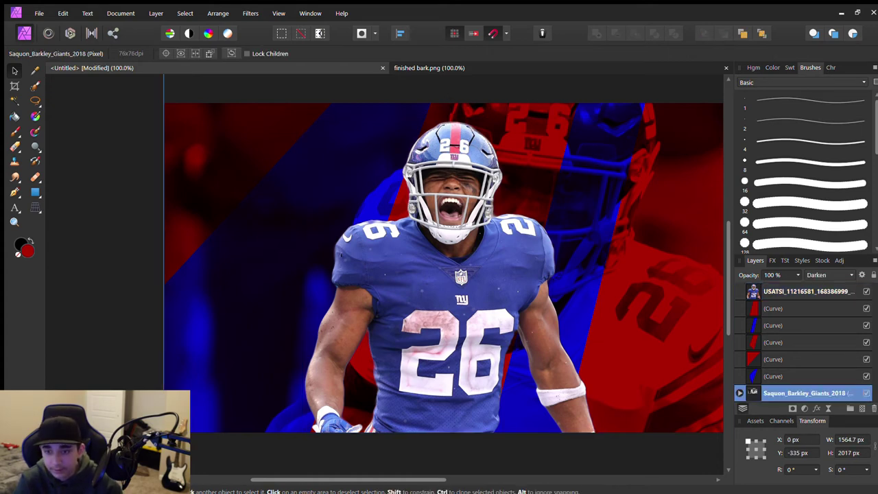
key("ctrl+d")
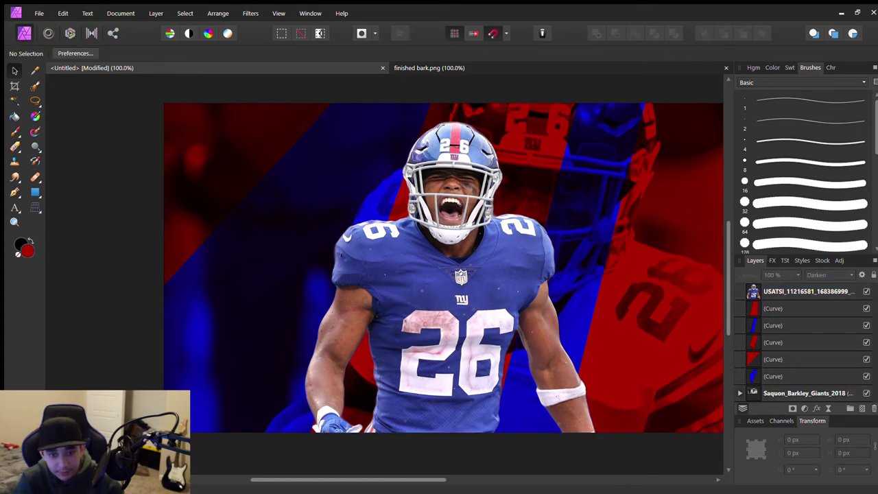
scroll(618, 128, "down", 3)
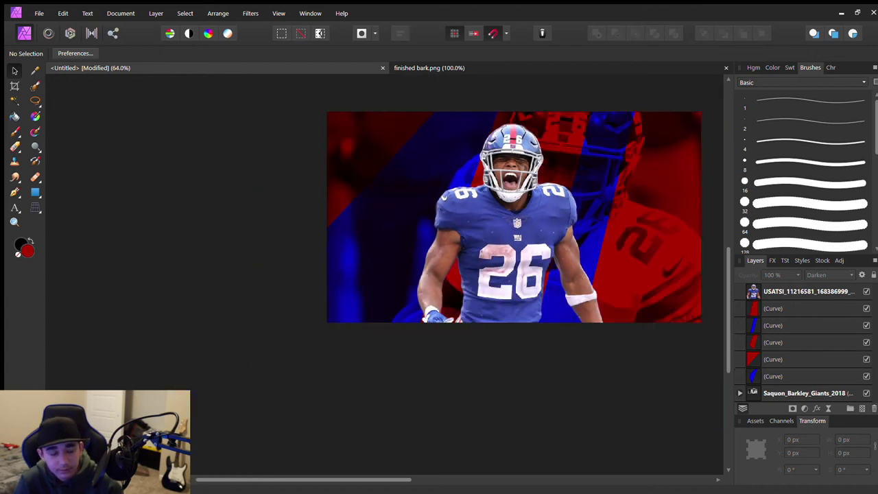
scroll(480, 220, "right", 1)
scroll(439, 233, "right", 2)
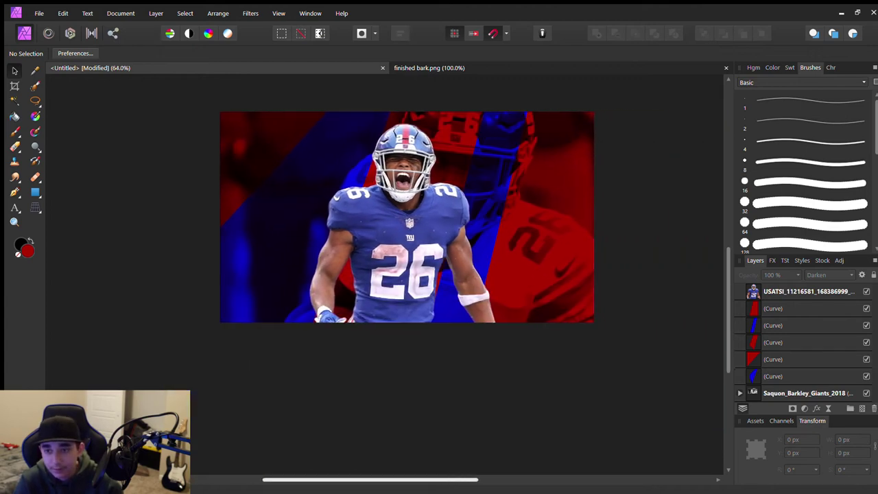
scroll(439, 234, "up", 1)
scroll(439, 247, "up", 1)
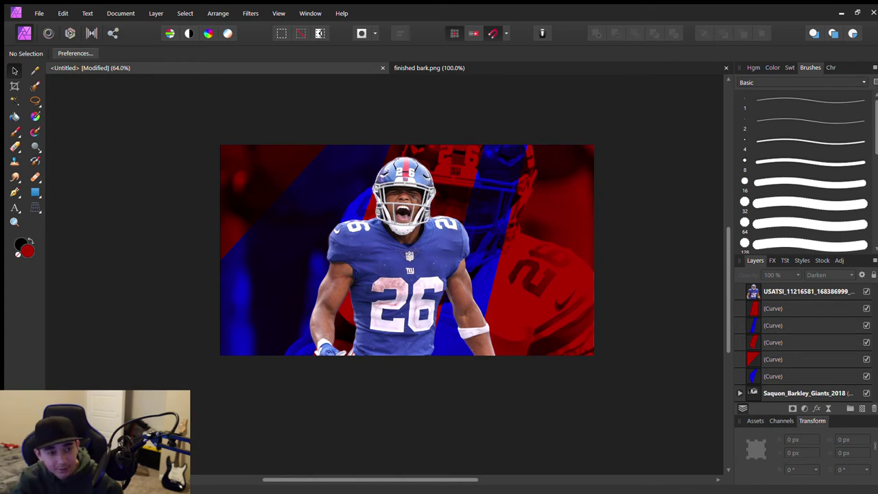
Choose a Texture spray brush for the Paint Brush and set the paint colour to white.
left_click(801, 83)
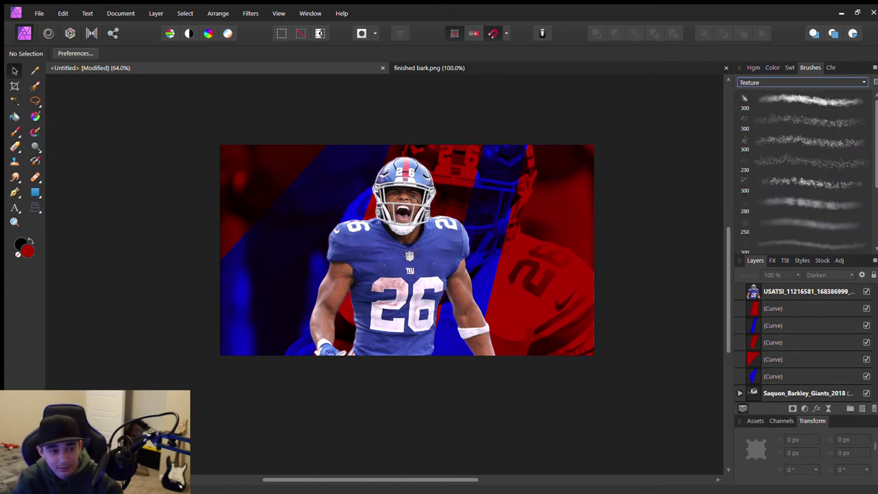
key("b")
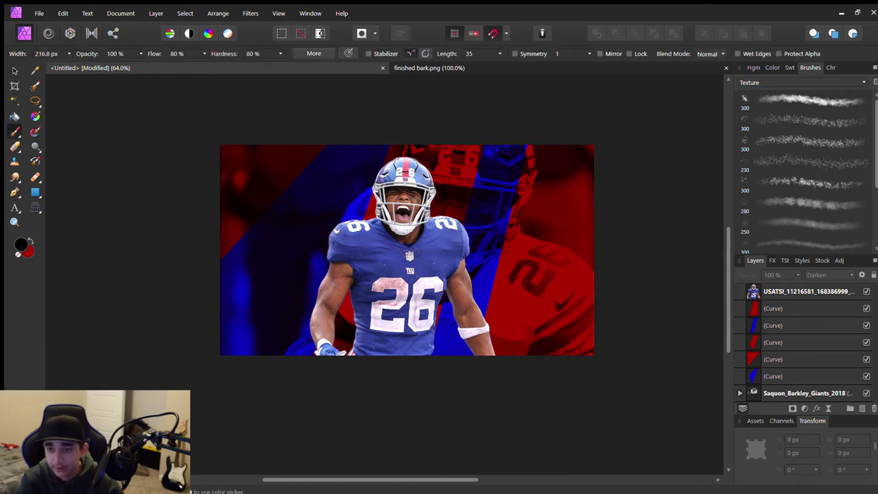
left_click(802, 100)
left_click_drag(361, 252, 371, 240)
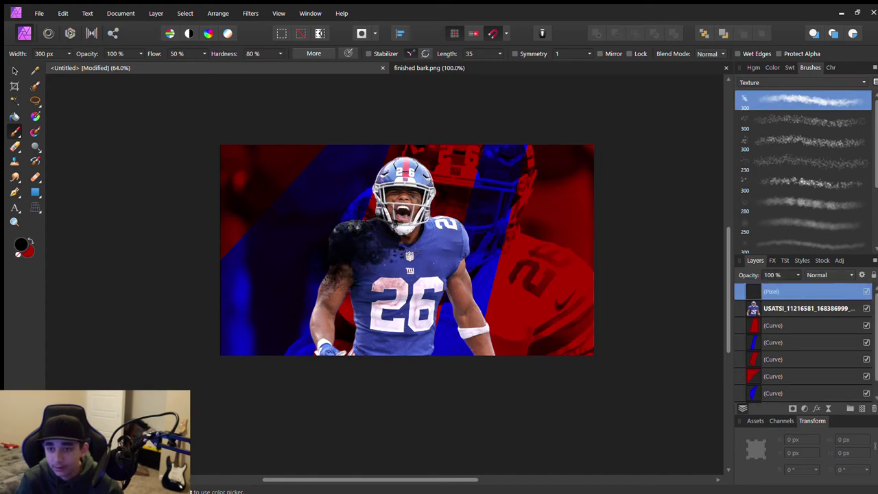
key("ctrl+z")
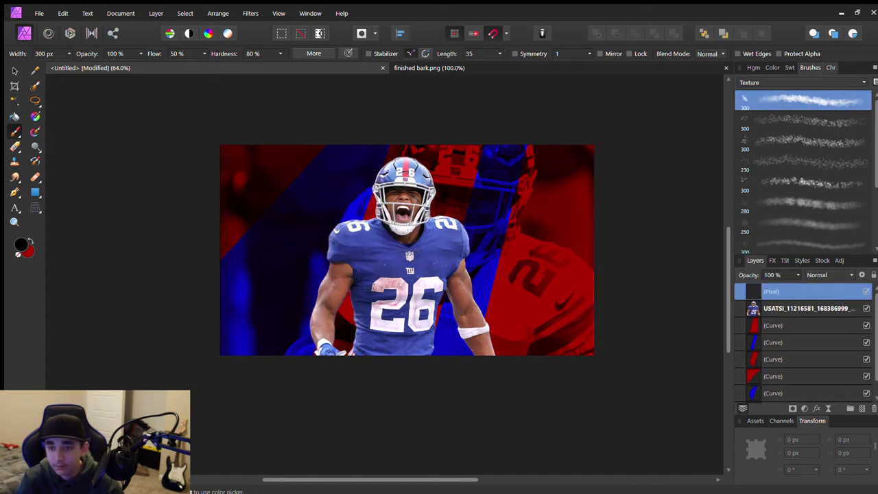
left_click(831, 68)
left_click(773, 67)
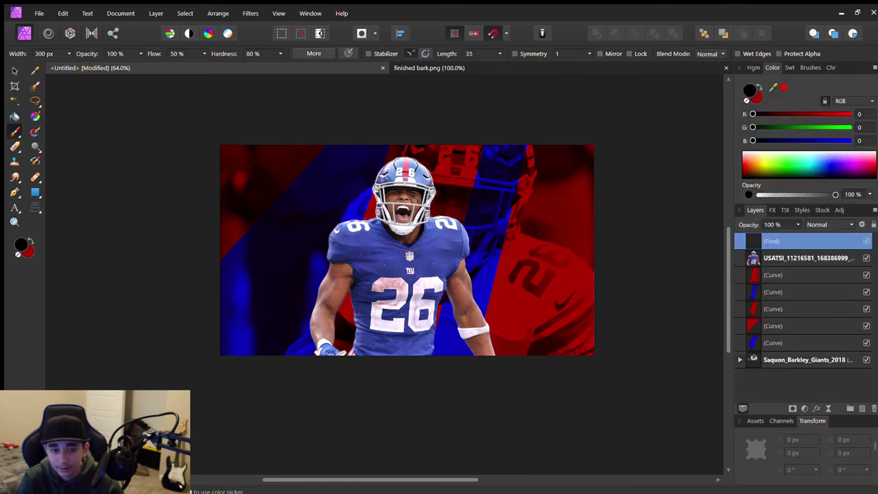
left_click_drag(810, 155, 789, 153)
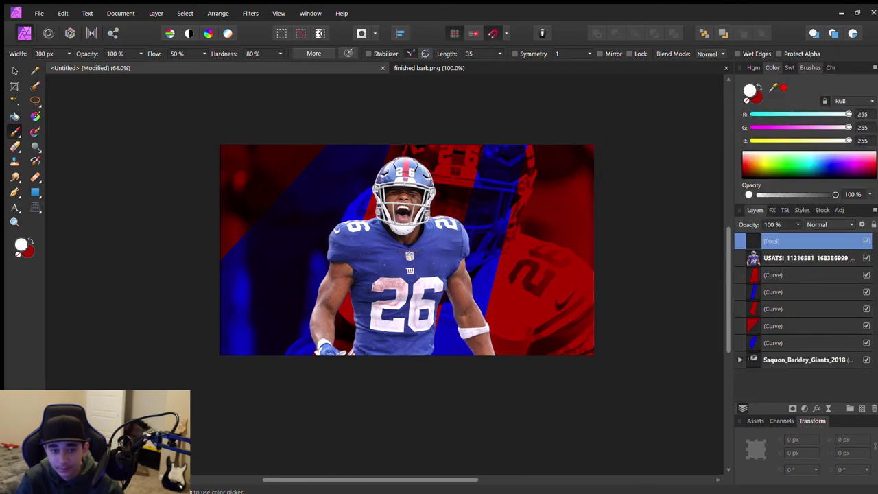
left_click(810, 68)
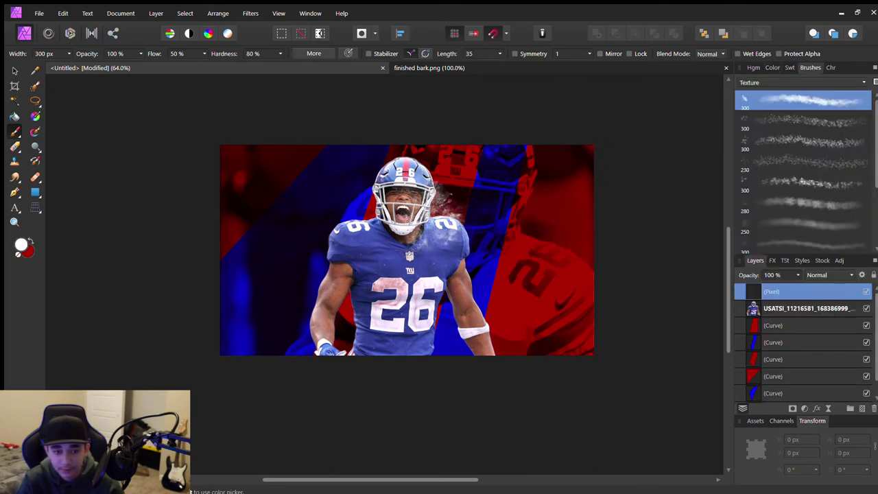
Paint white texture over the helmet, shoulders, torso, numbers and right arm with the second brush.
left_click(803, 121)
mouse_move(374, 189)
left_mouse_down()
mouse_move(347, 199)
mouse_move(339, 292)
left_mouse_up()
mouse_move(357, 206)
left_mouse_down()
mouse_move(371, 302)
mouse_move(330, 330)
mouse_move(329, 343)
mouse_move(411, 337)
mouse_move(460, 275)
mouse_move(391, 288)
mouse_move(426, 182)
mouse_move(385, 234)
mouse_move(473, 233)
mouse_move(418, 261)
mouse_move(405, 254)
mouse_move(384, 302)
left_mouse_up()
mouse_move(384, 301)
left_mouse_down()
mouse_move(343, 323)
mouse_move(322, 261)
left_mouse_up()
left_click_drag(323, 260, 350, 336)
left_click_drag(336, 206, 302, 246)
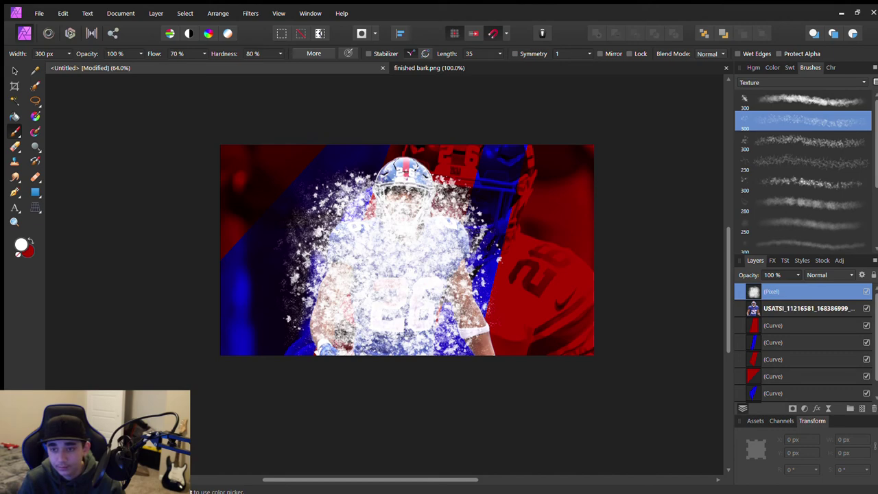
mouse_move(288, 309)
left_mouse_down()
mouse_move(330, 343)
mouse_move(388, 343)
mouse_move(308, 333)
left_mouse_up()
mouse_move(456, 322)
left_mouse_down()
mouse_move(522, 343)
mouse_move(511, 281)
mouse_move(535, 236)
left_mouse_up()
Add more white sparkle with the first brush, then move the cutout above the splash layer.
left_click(803, 101)
mouse_move(453, 237)
left_mouse_down()
mouse_move(439, 199)
mouse_move(508, 206)
left_mouse_up()
left_click_drag(480, 289, 343, 295)
left_click_drag(323, 199, 271, 247)
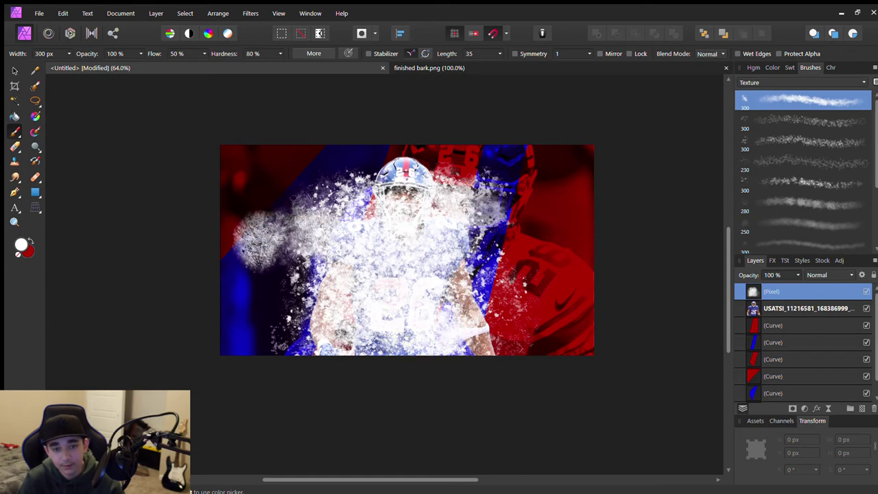
left_click_drag(309, 322, 295, 301)
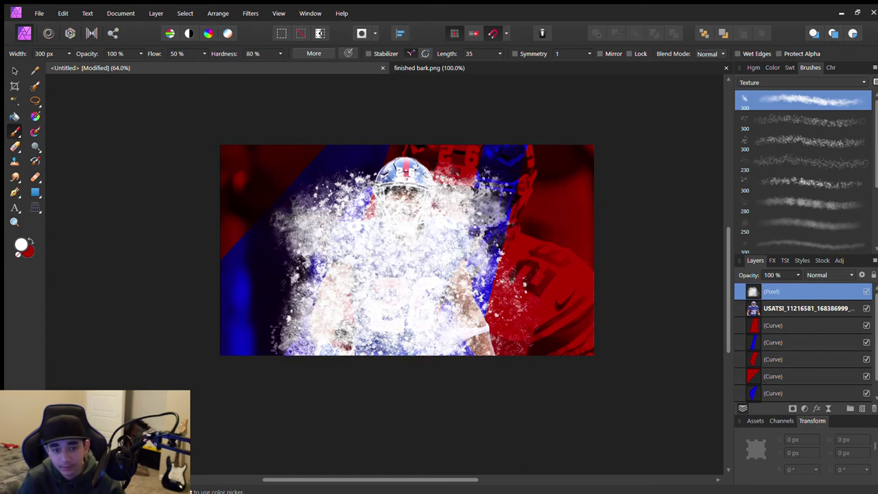
left_click_drag(361, 170, 349, 155)
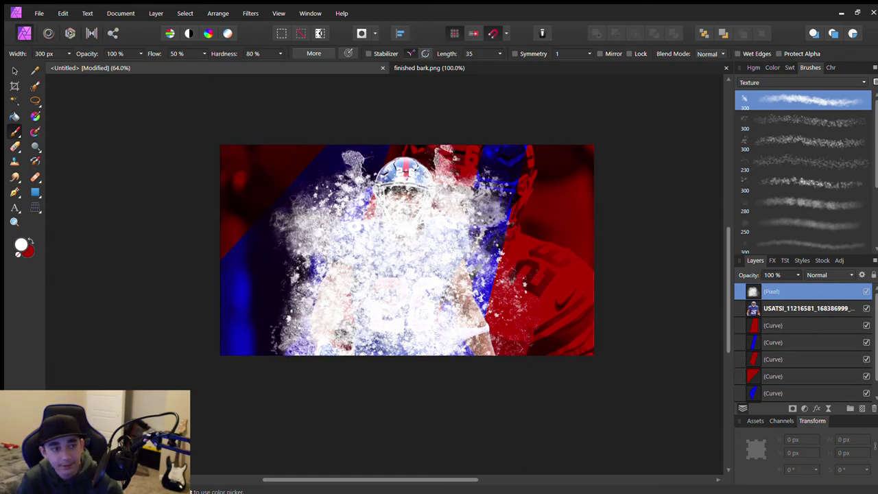
left_click_drag(772, 291, 772, 317)
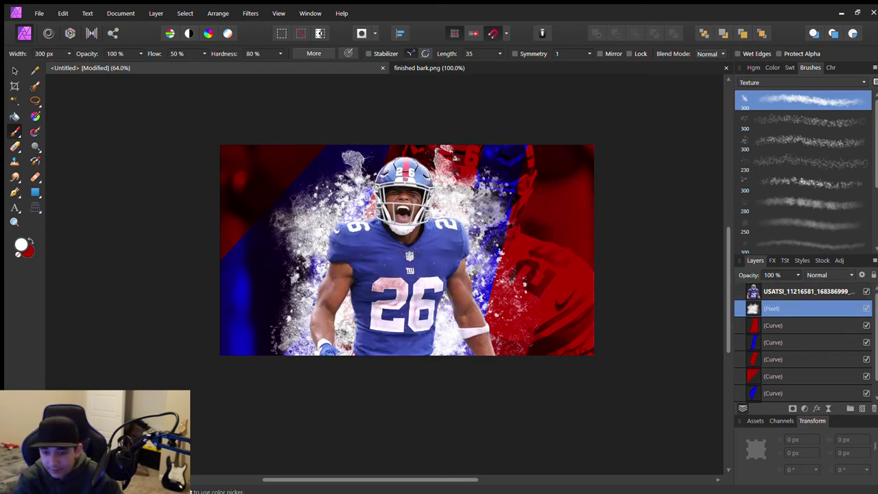
Select the USATSI player cutout and duplicate it.
key("v")
key("ctrl+d")
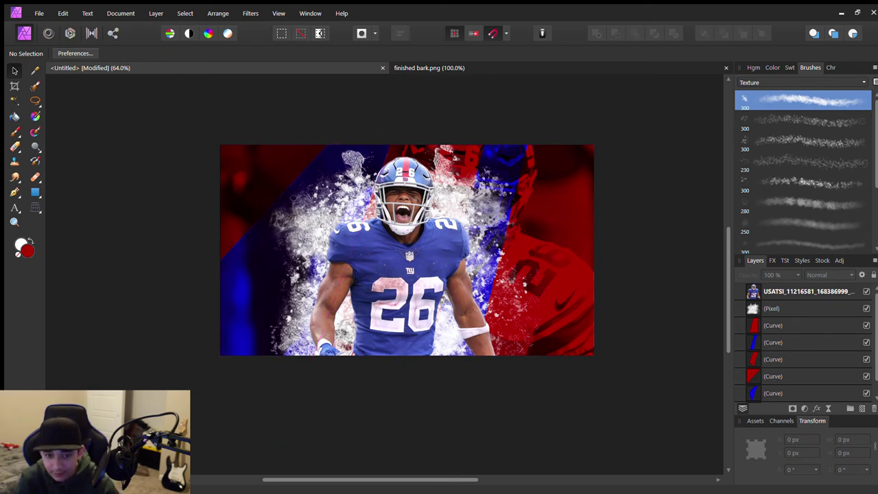
left_click(403, 261)
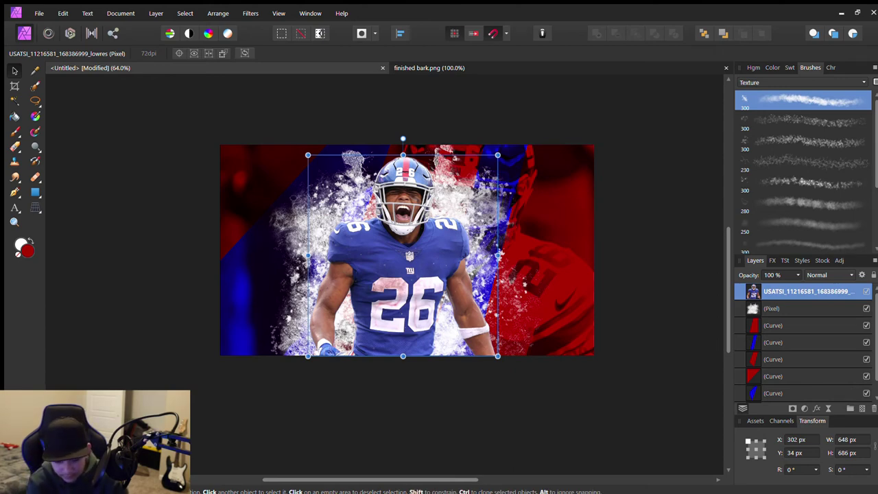
double_click(806, 291)
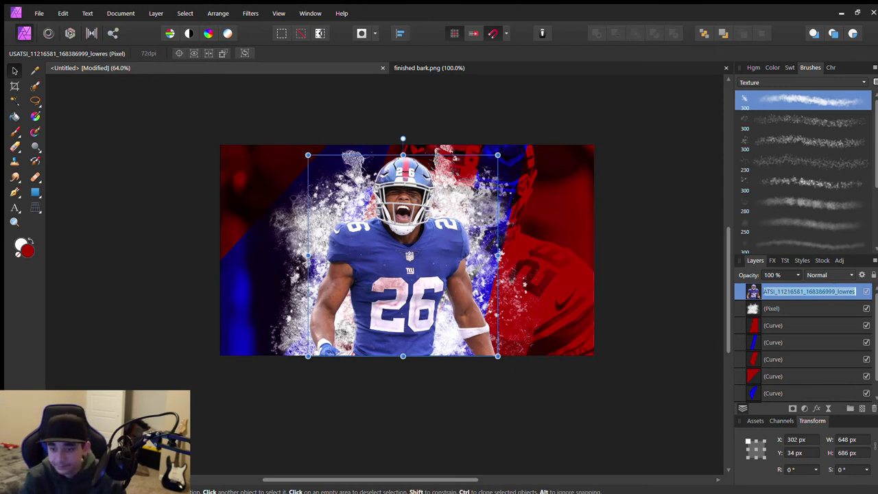
key("Escape")
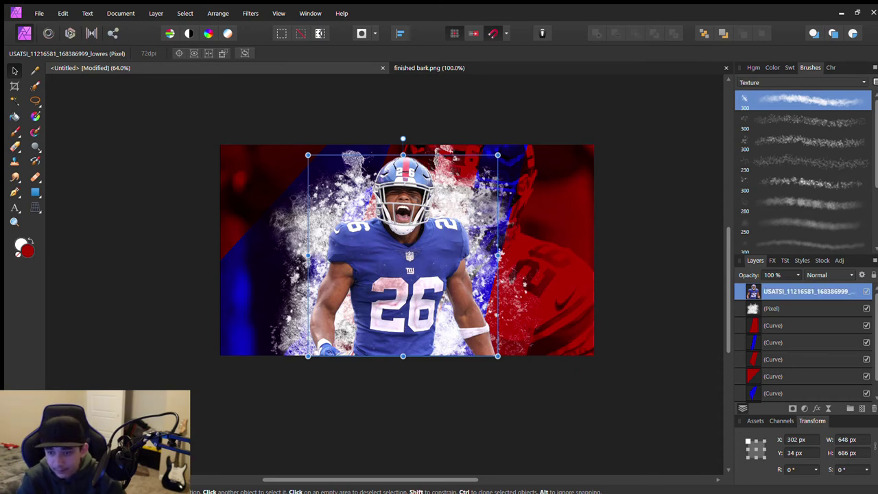
key("ctrl+j")
key("ctrl+j")
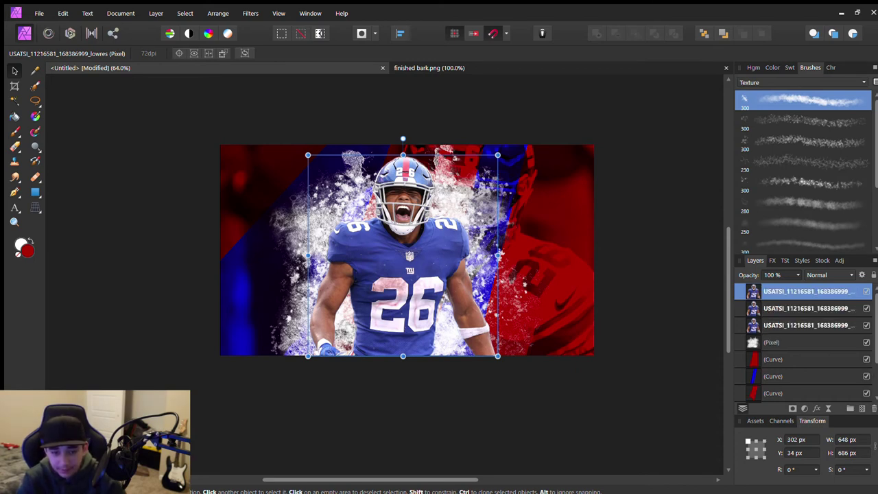
Hide the top two cutout copies and fill the bottom copy solid black.
key("alt+bracketleft")
key("alt+bracketleft")
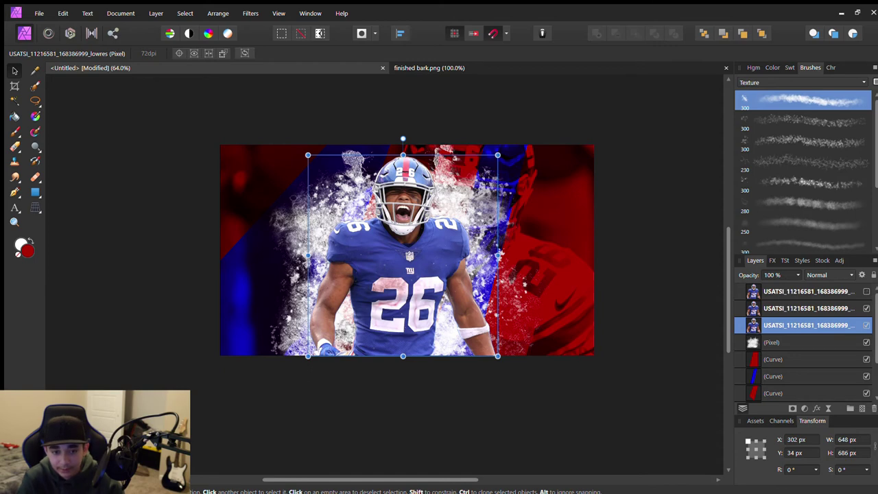
left_click(867, 291)
left_click(866, 308)
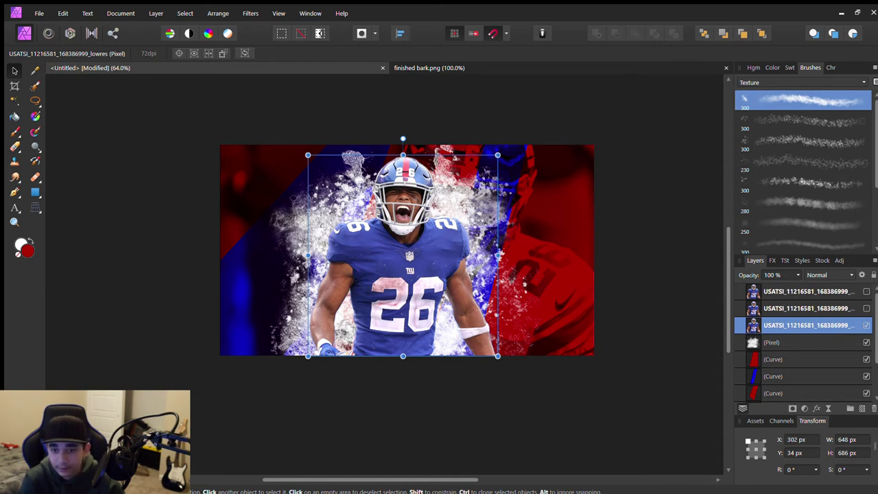
key("alt+BackSpace")
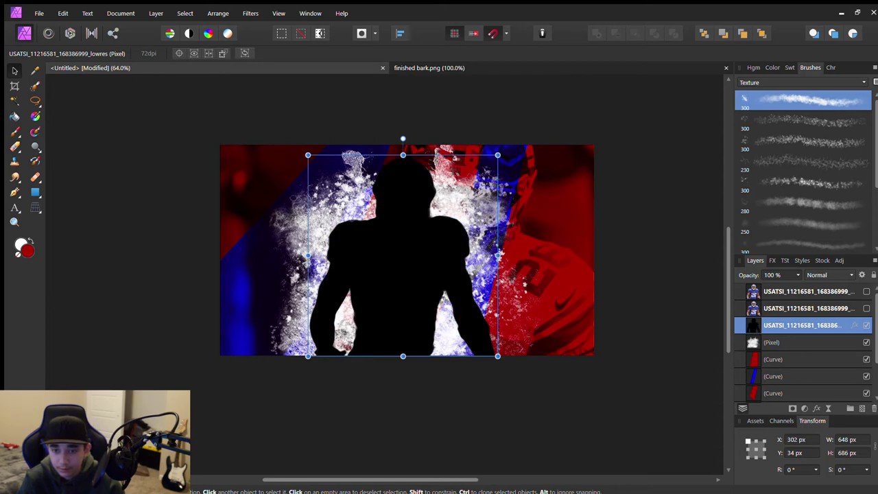
key("ctrl+d")
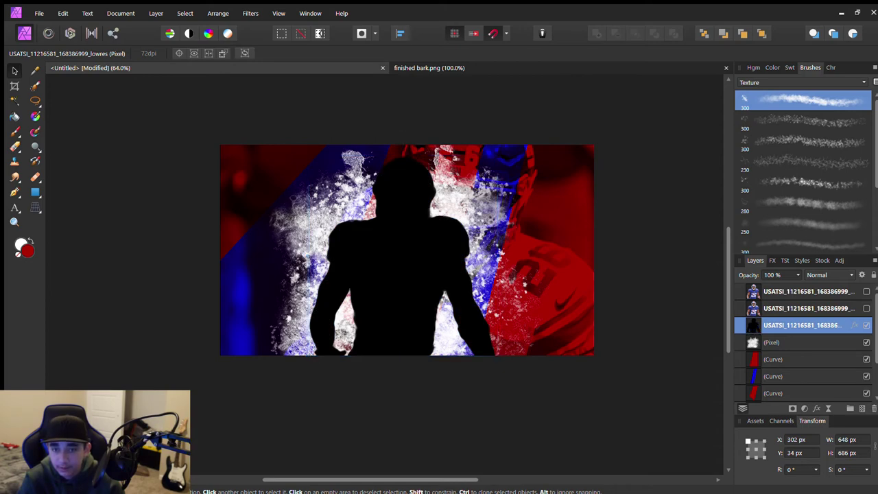
Fill the first silhouette light blue and turn the second cutout copy into a red silhouette.
key("alt+BackSpace")
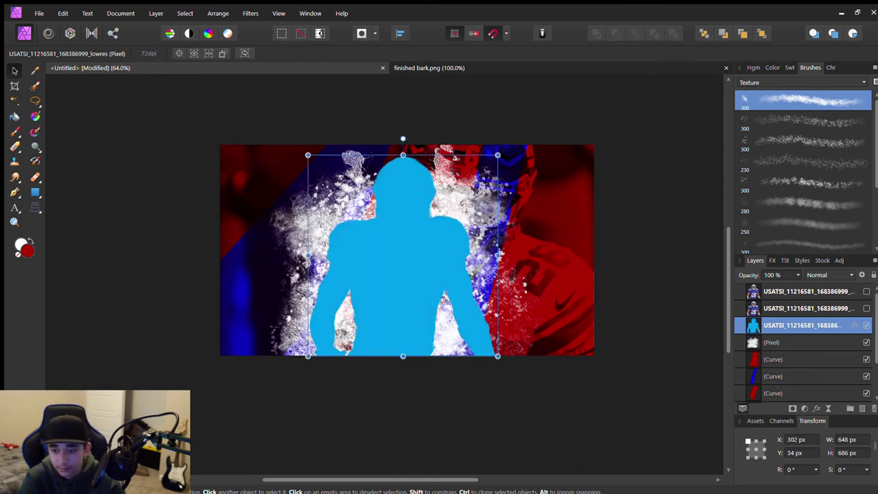
left_click(405, 260)
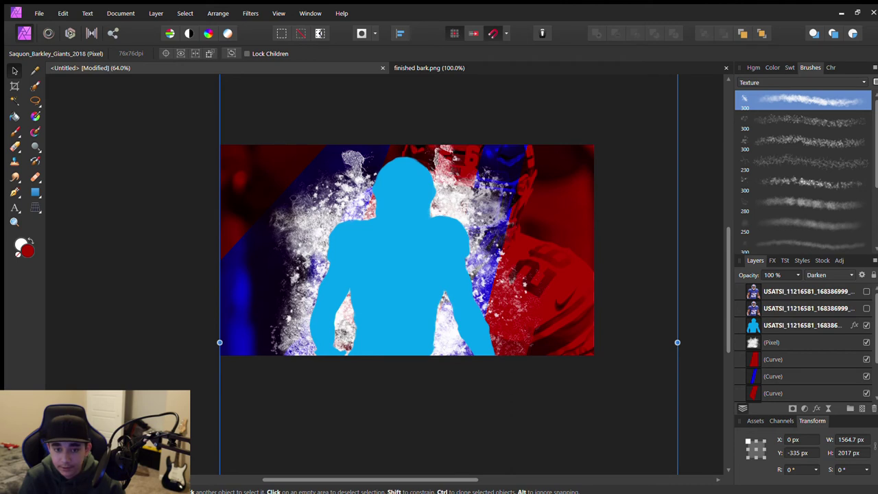
left_click(808, 308)
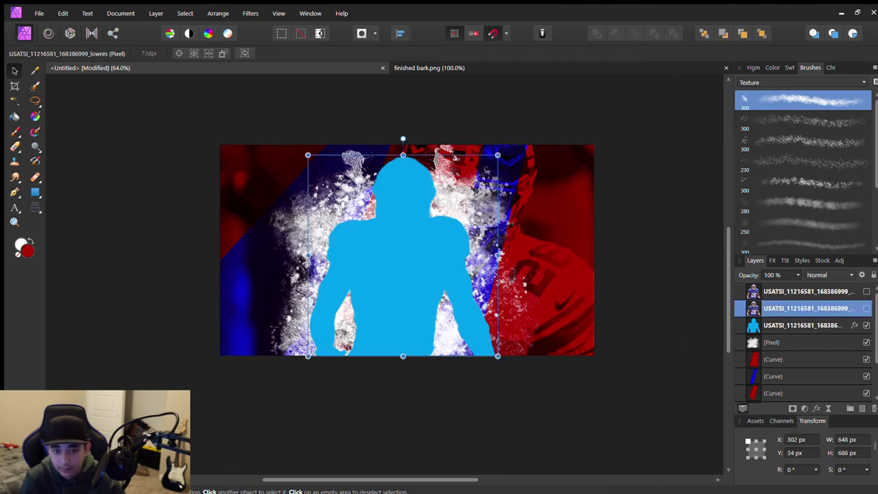
left_click(866, 308)
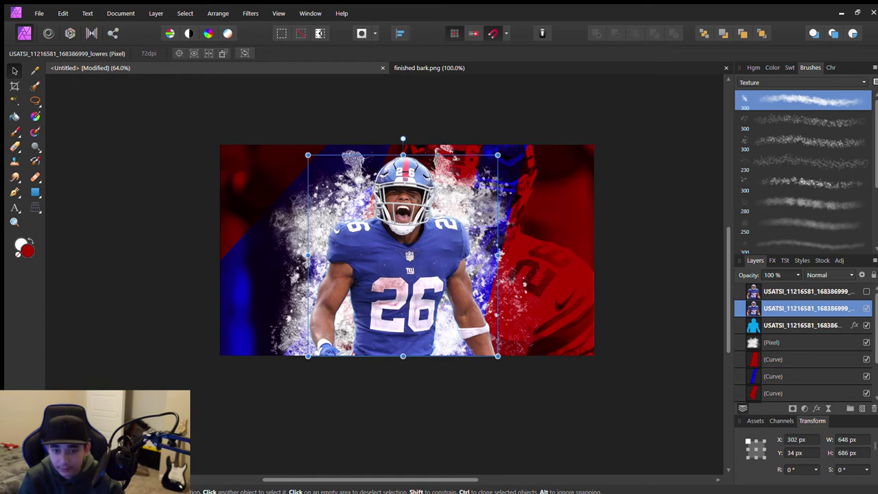
key("ctrl+shift+v")
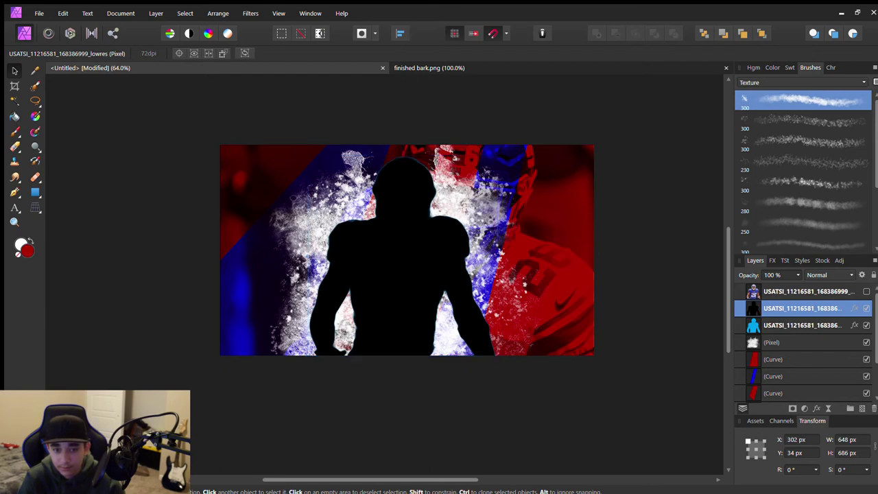
key("ctrl+BackSpace")
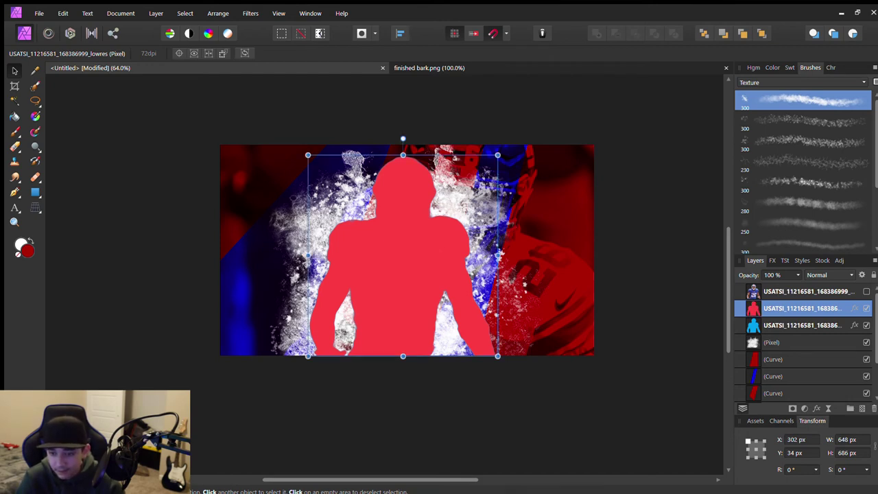
Show the top player cutout again and shift the blue silhouette left and the red one right.
left_click(867, 291)
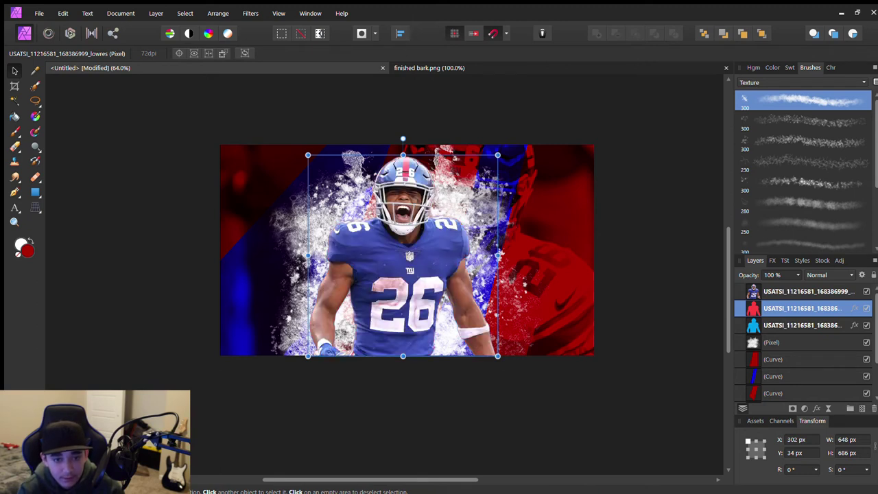
left_click(800, 325)
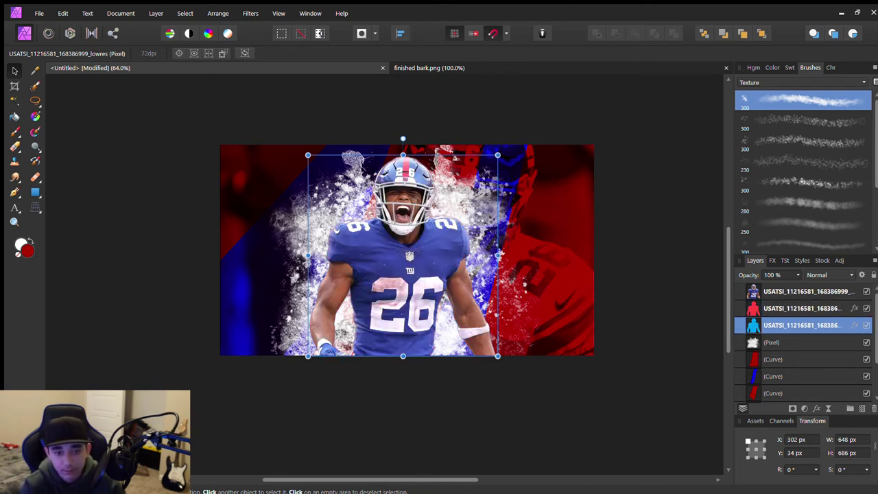
left_click_drag(402, 275, 391, 284)
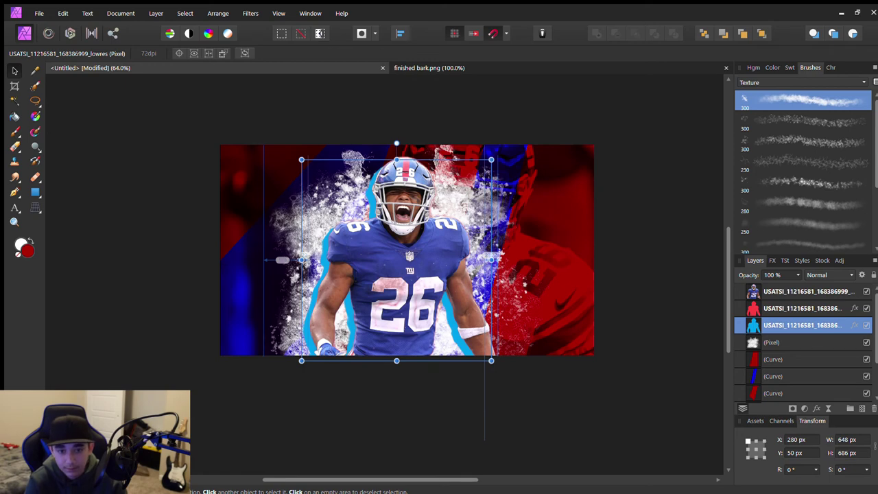
key("alt+bracketright")
left_click_drag(398, 150, 404, 149)
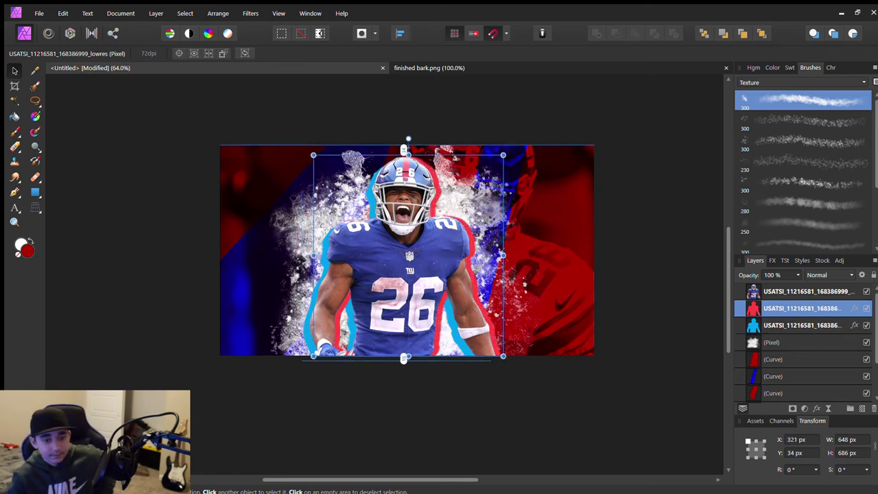
left_click_drag(404, 355, 404, 357)
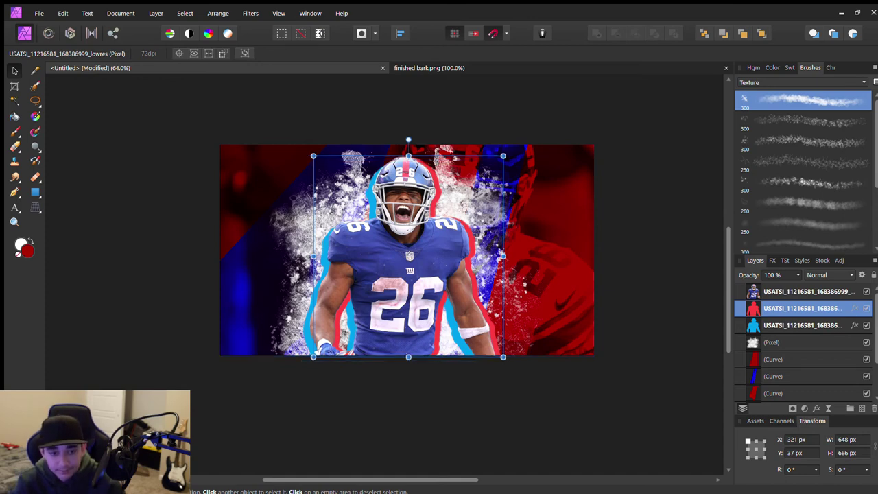
left_click(404, 357)
key("ctrl+d")
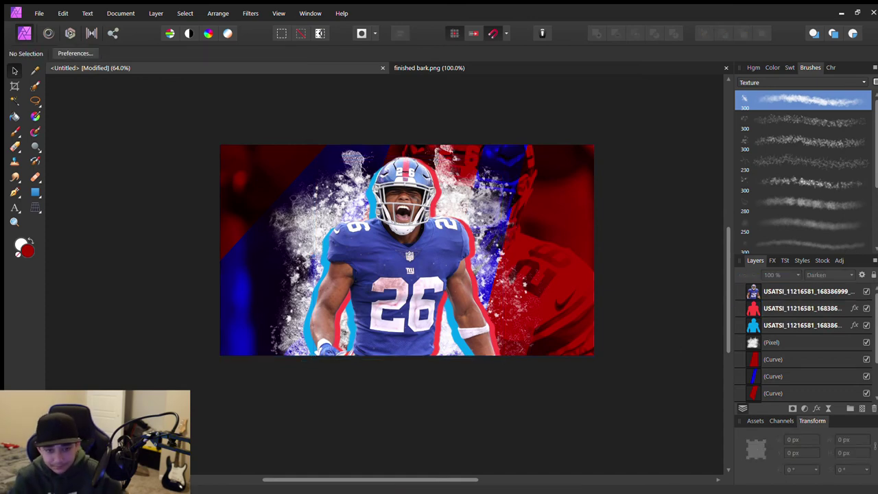
scroll(412, 268, "up", 1)
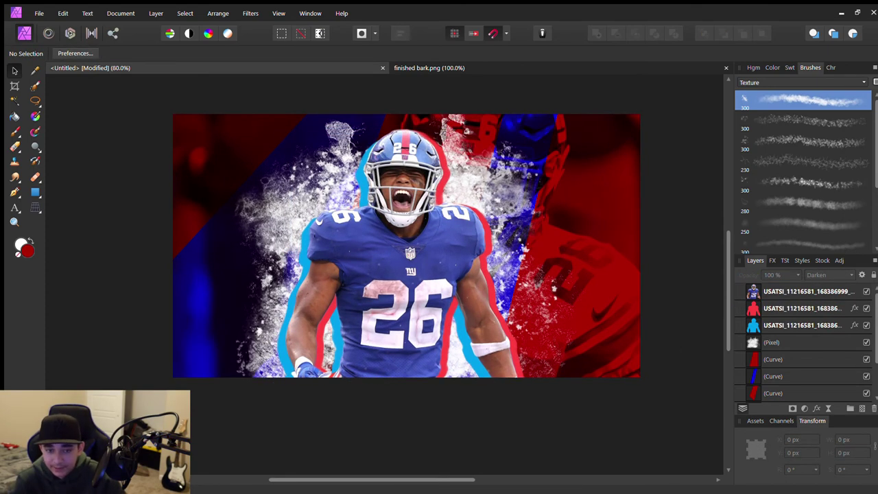
scroll(412, 268, "up", 1)
scroll(407, 254, "down", 1)
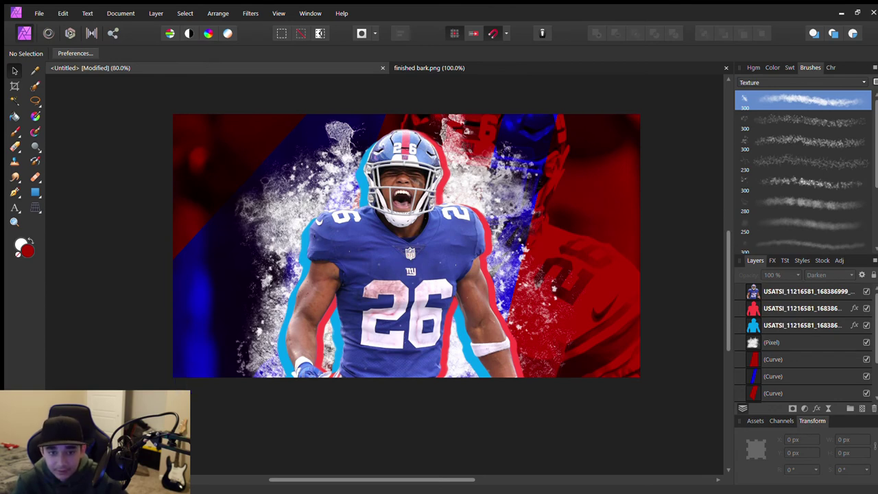
left_click(407, 254)
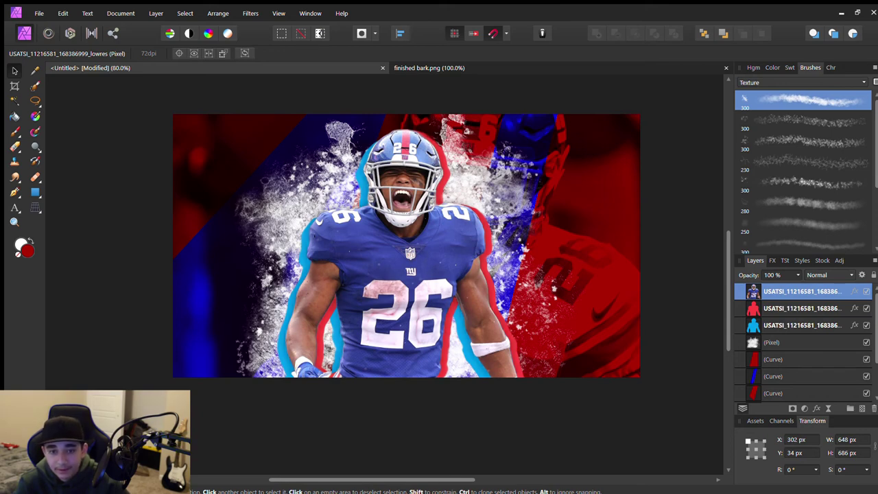
key("ctrl+d")
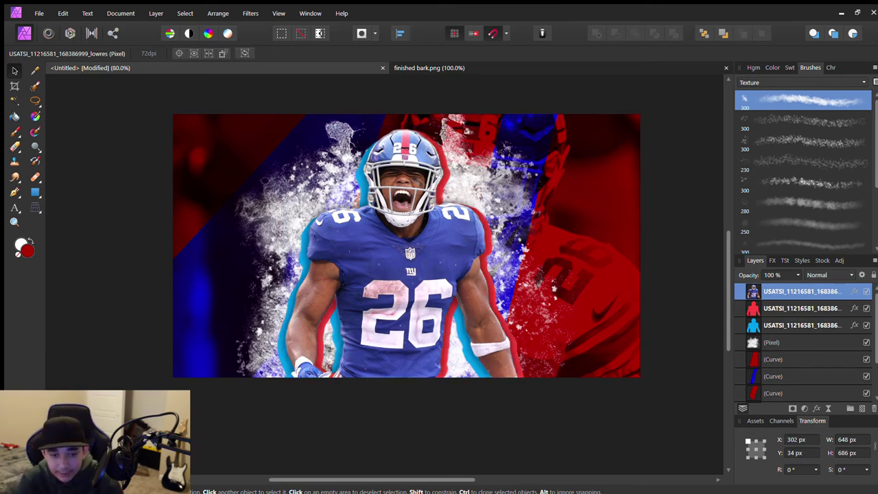
key("ctrl+z")
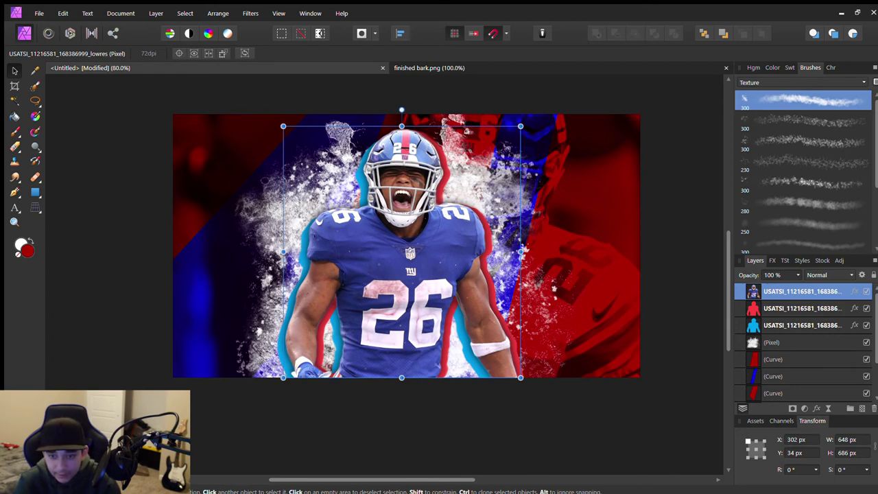
key("ctrl+z")
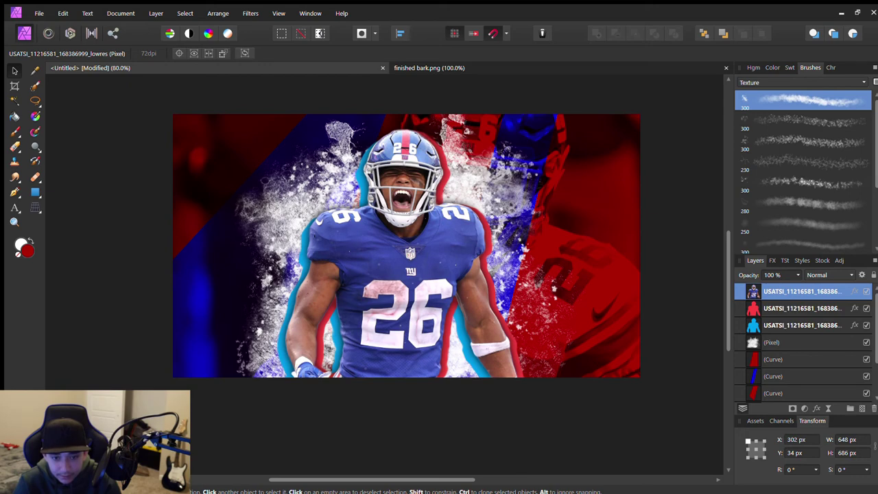
key("ctrl+shift+z")
key("ctrl+z")
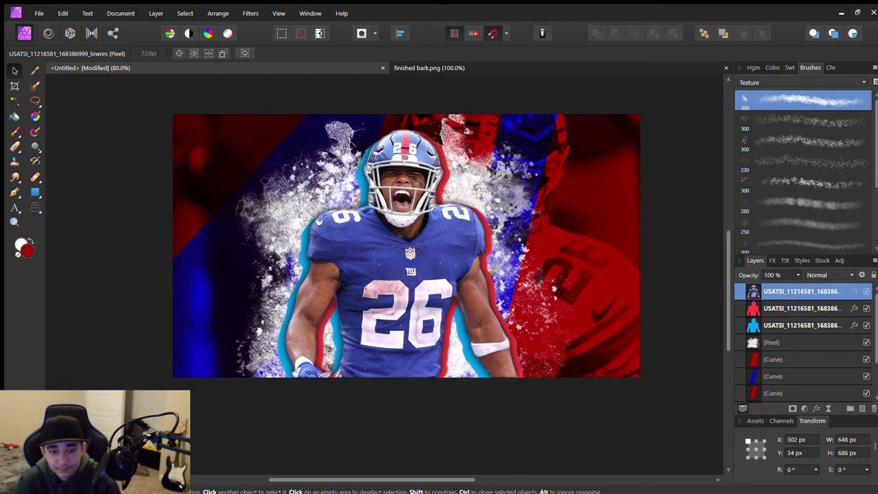
key("ctrl+shift+z")
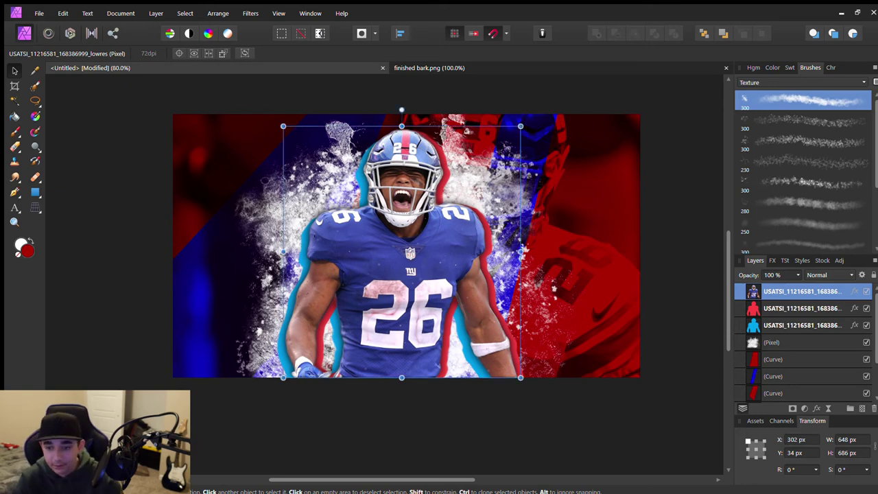
key("ctrl+shift+z")
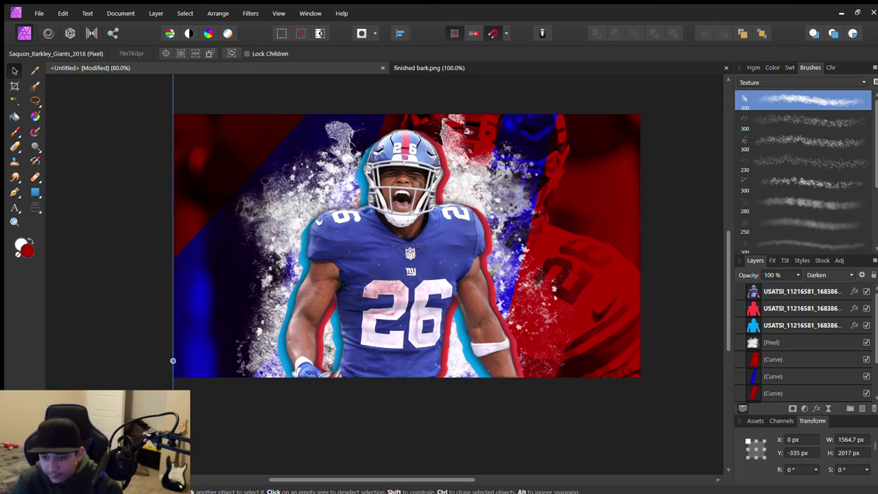
scroll(681, 217, "down", 1)
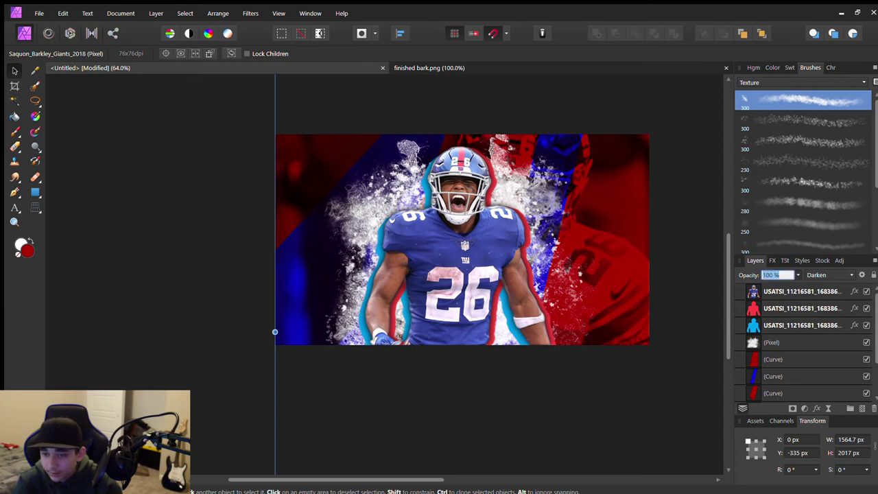
left_click(799, 291)
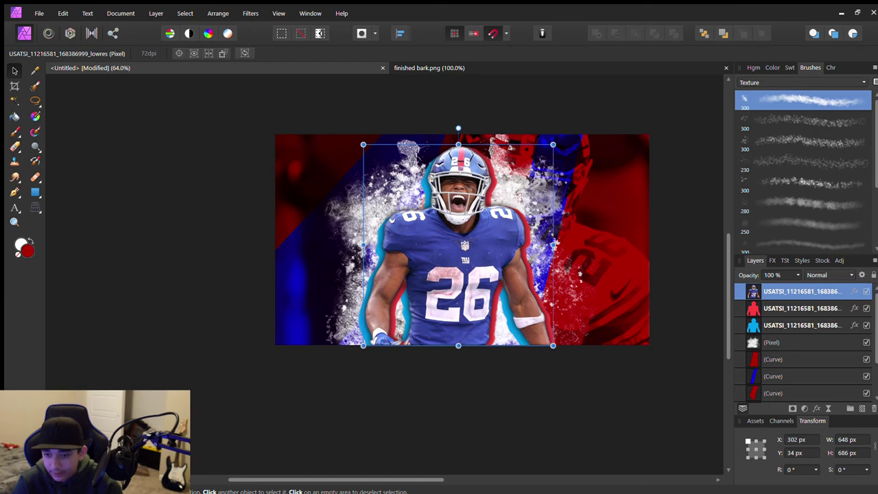
Add an HSL Shift adjustment nested inside the top player cutout and select it in Layers.
key("ctrl+u")
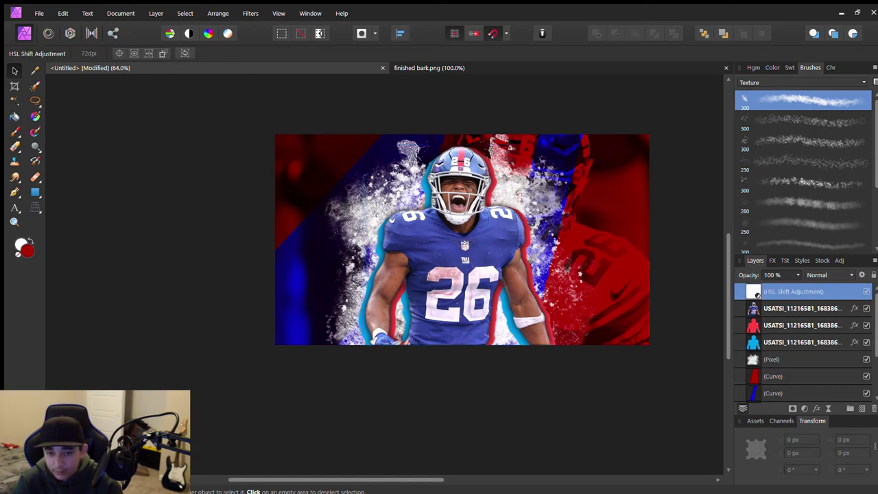
left_click_drag(793, 291, 754, 309)
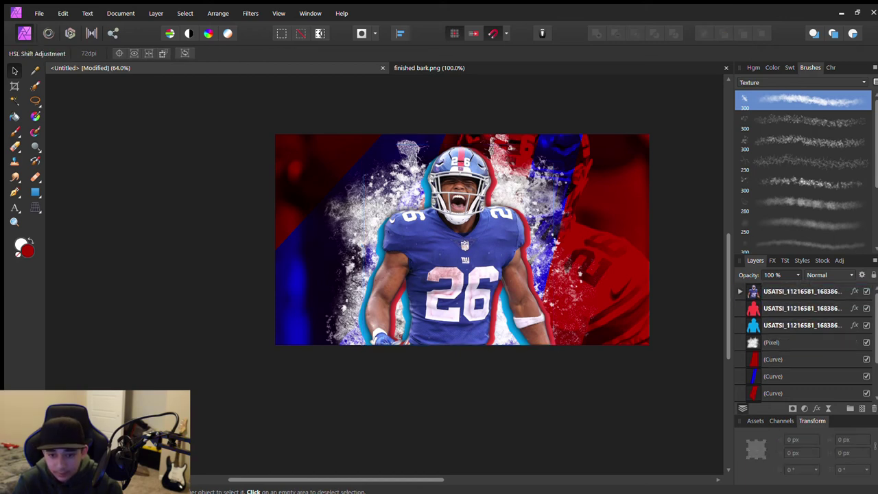
left_click(799, 291)
left_click(740, 291)
left_click(800, 308)
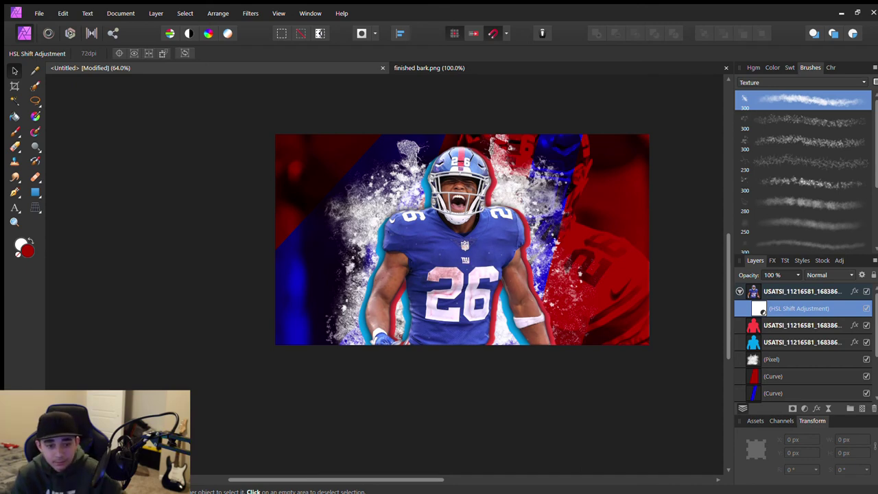
Test-shift the background player photo sideways, then undo the move.
left_click(275, 332)
scroll(677, 135, "up", 2)
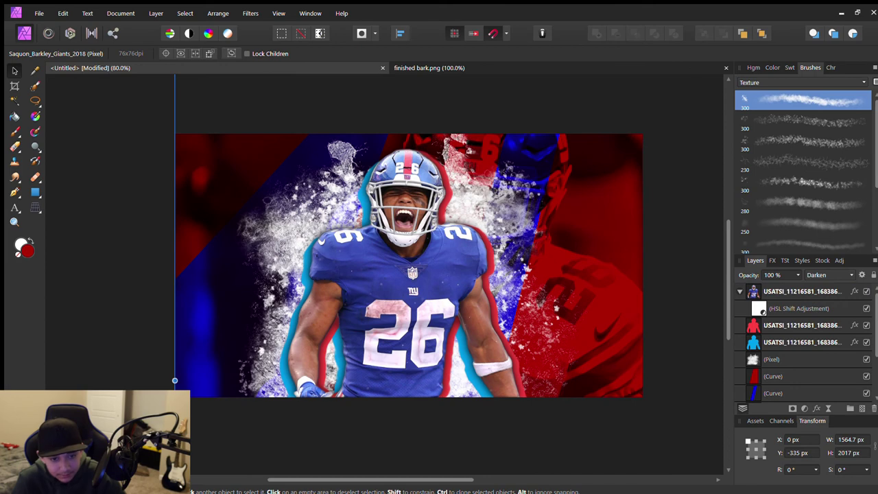
scroll(451, 236, "down", 1)
key("ctrl+d")
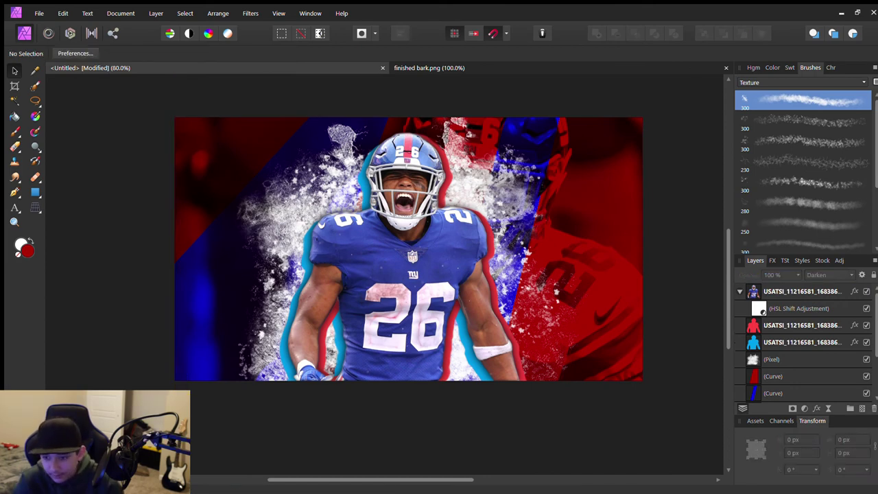
left_click_drag(553, 165, 367, 144)
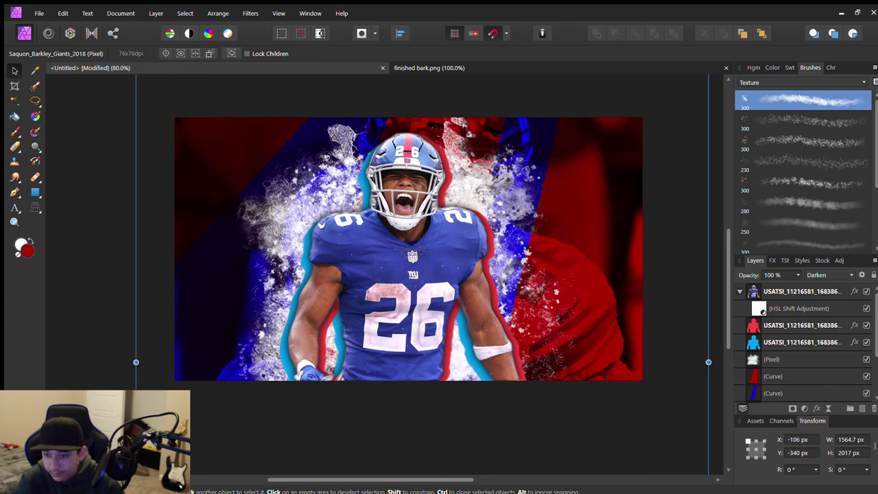
key("ctrl+z")
key("ctrl+d")
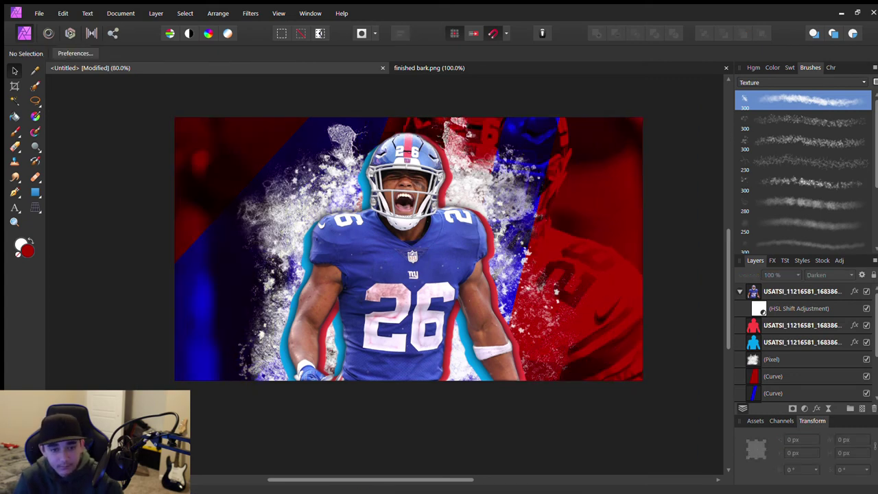
scroll(803, 343, "down", 3)
Select the Saquon_Barkley_Giants_2018 layer and compare the poster with the bark.png reference.
left_click(802, 393)
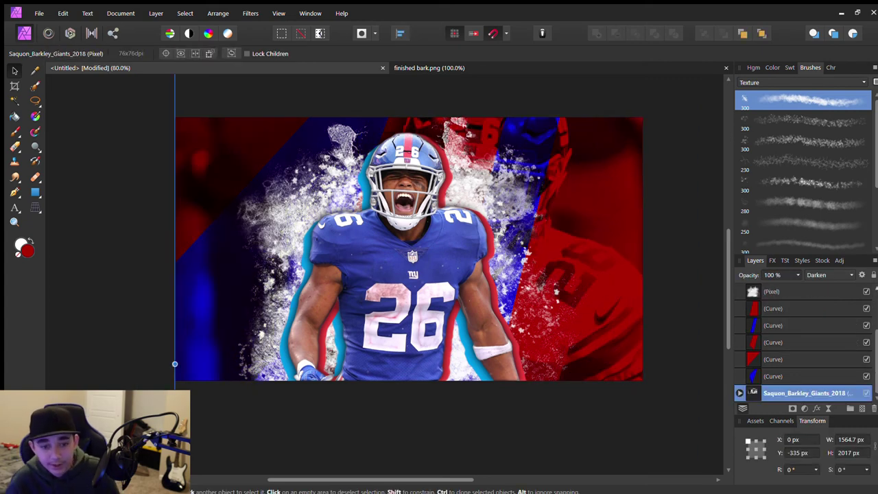
key("ctrl+d")
scroll(409, 258, "up", 1)
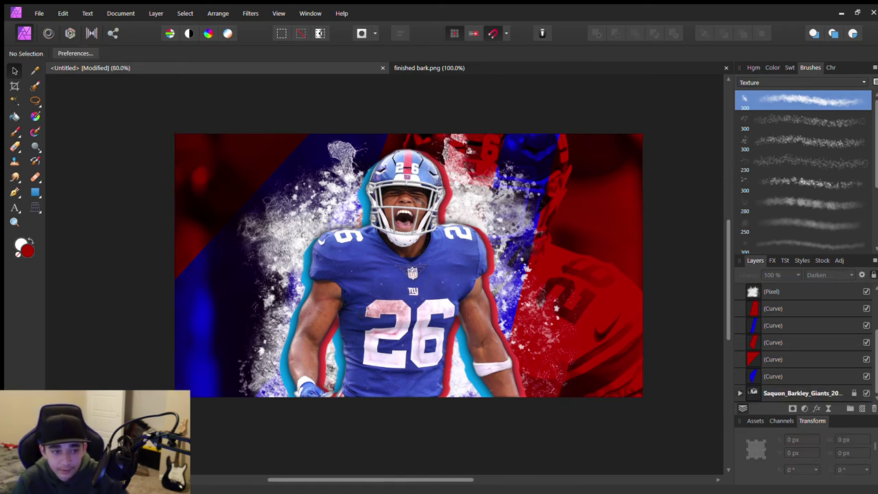
scroll(409, 258, "down", 1)
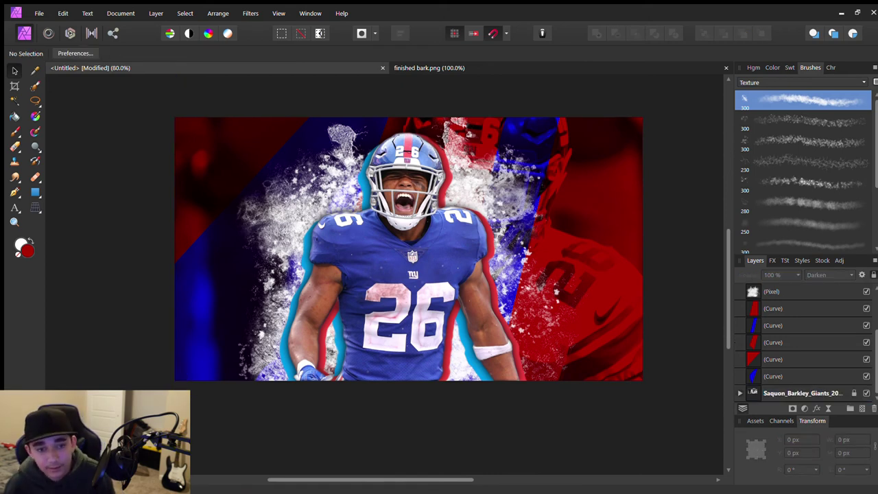
key("ctrl+Tab")
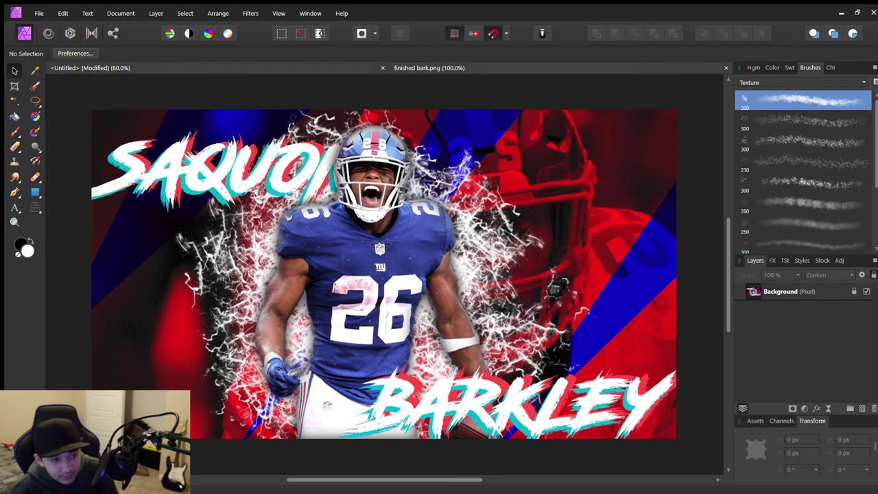
key("ctrl+Tab")
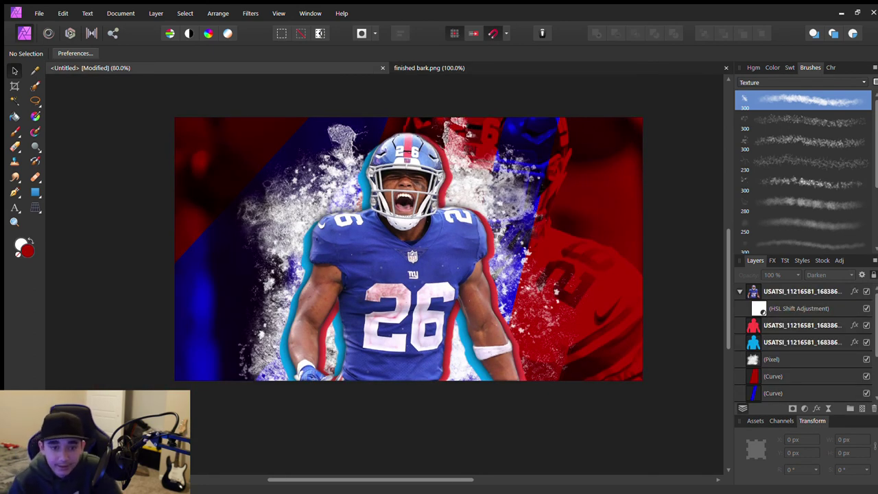
key("t")
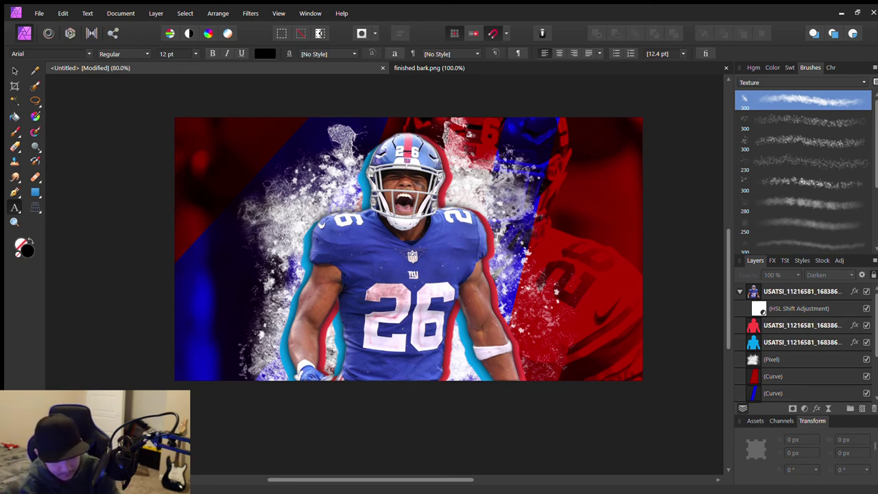
Create SAQUON text at the upper left in white Road Rage font.
left_click_drag(194, 130, 238, 204)
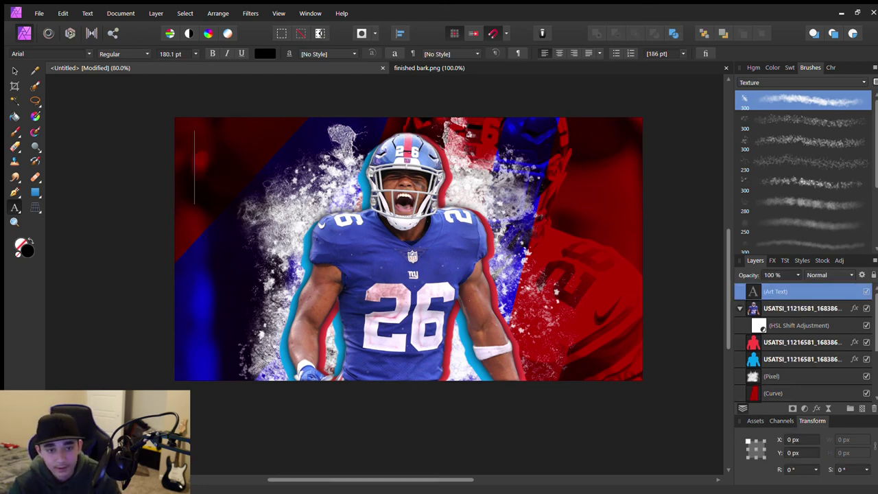
type("SAQU")
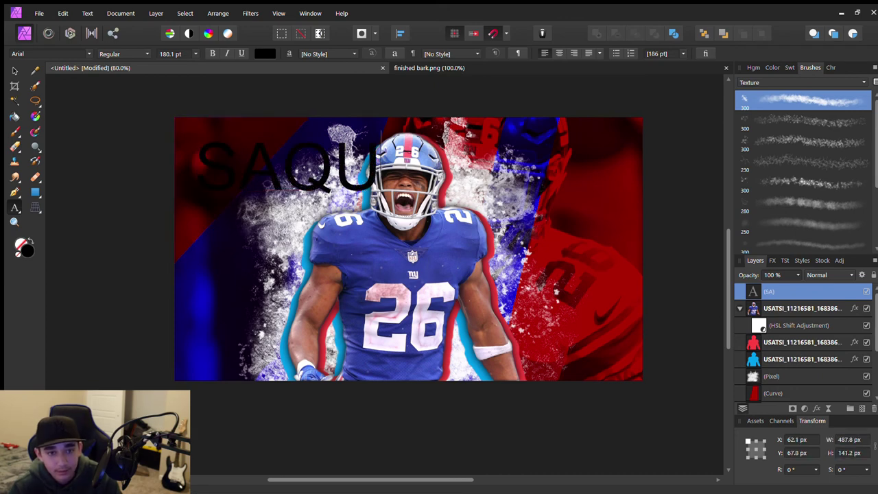
type("ON")
left_click(429, 67)
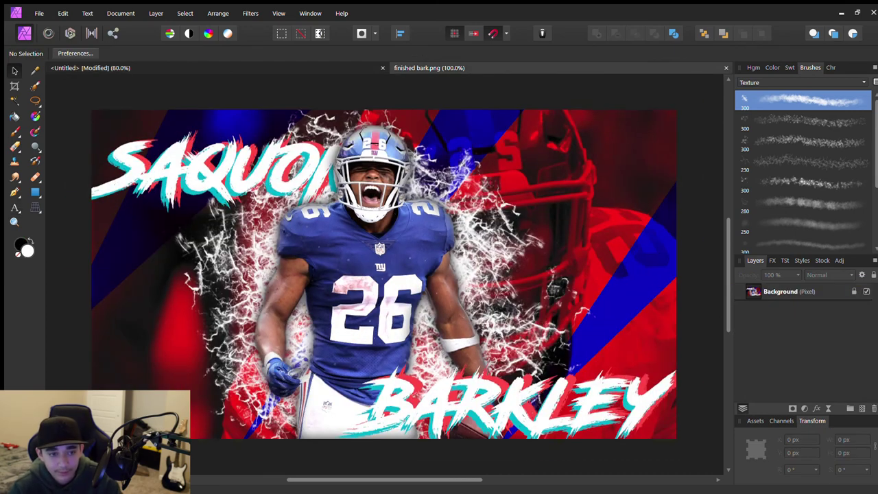
key("ctrl+Tab")
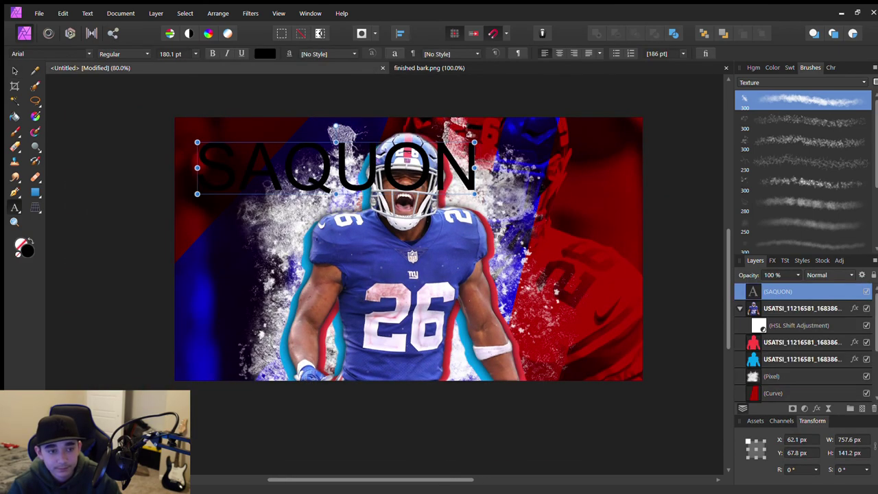
key("ctrl+a")
left_click(47, 54)
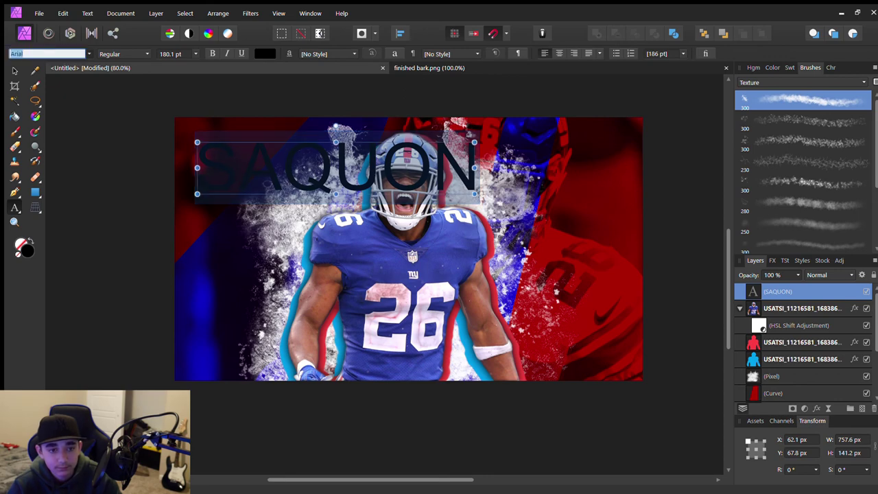
key("Return")
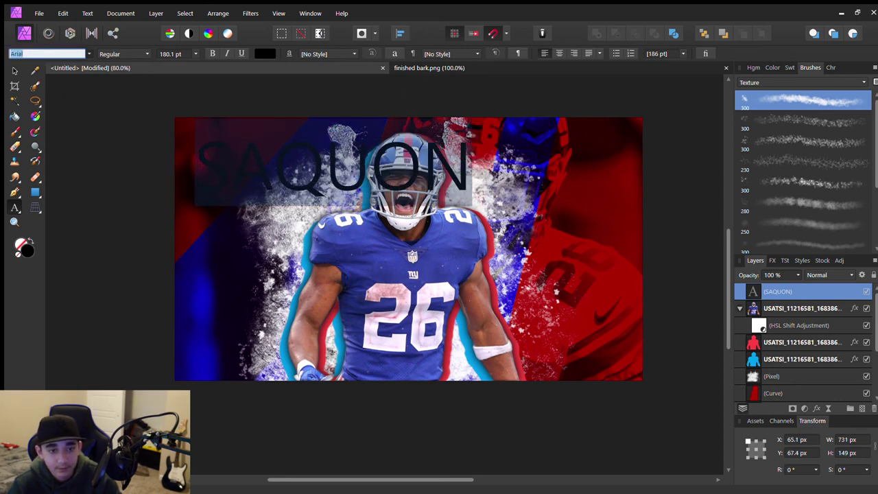
type("Road Rage")
key("Return")
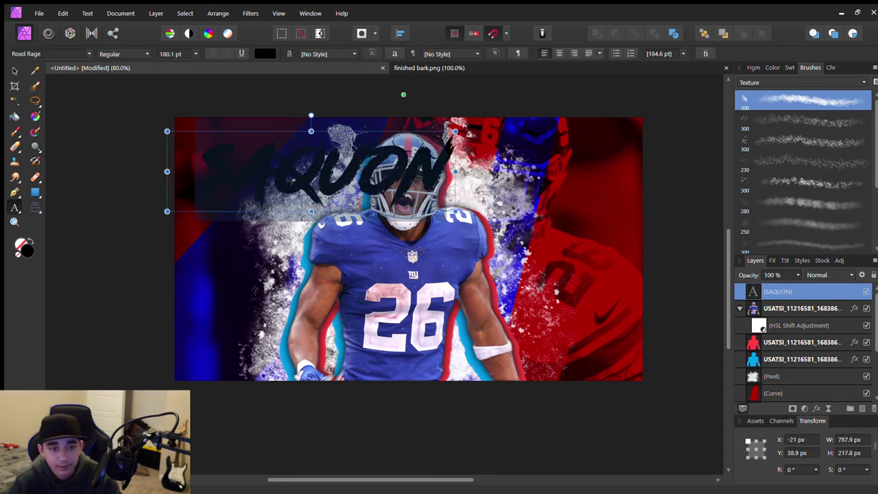
key("x")
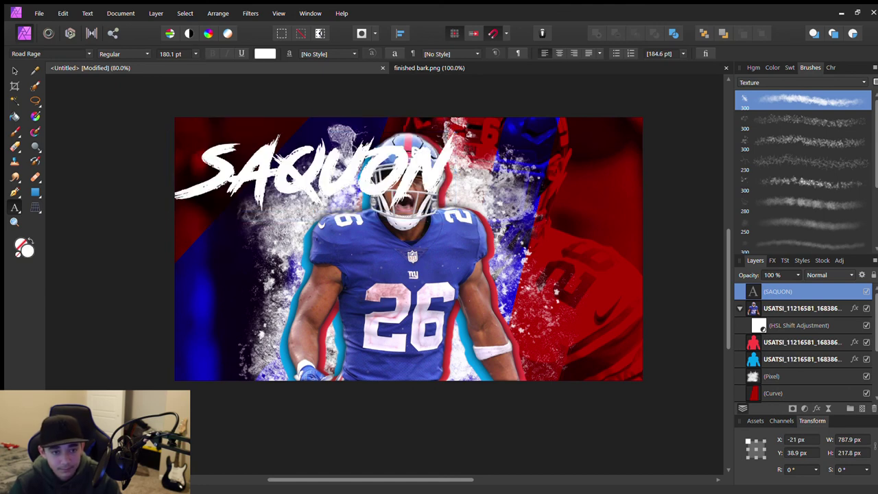
key("Escape")
Shrink SAQUON to about 127 pt and place a duplicate at the lower right.
left_click_drag(455, 131, 370, 155)
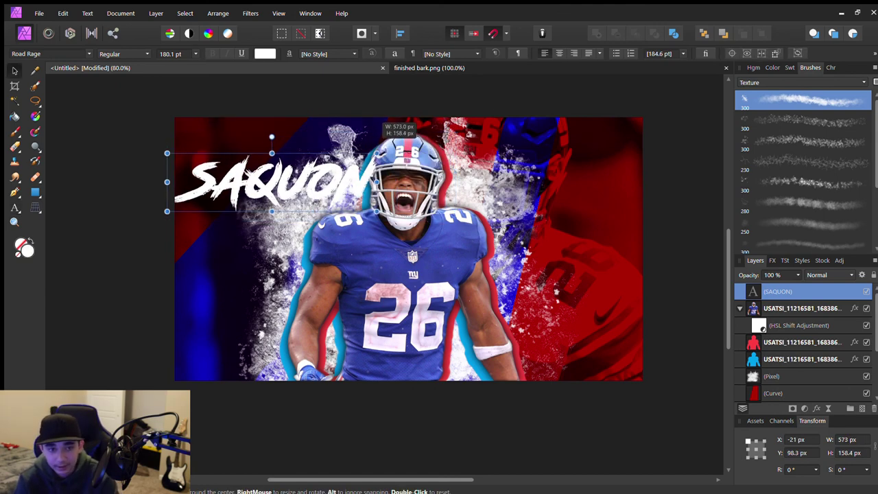
left_click_drag(274, 182, 279, 157)
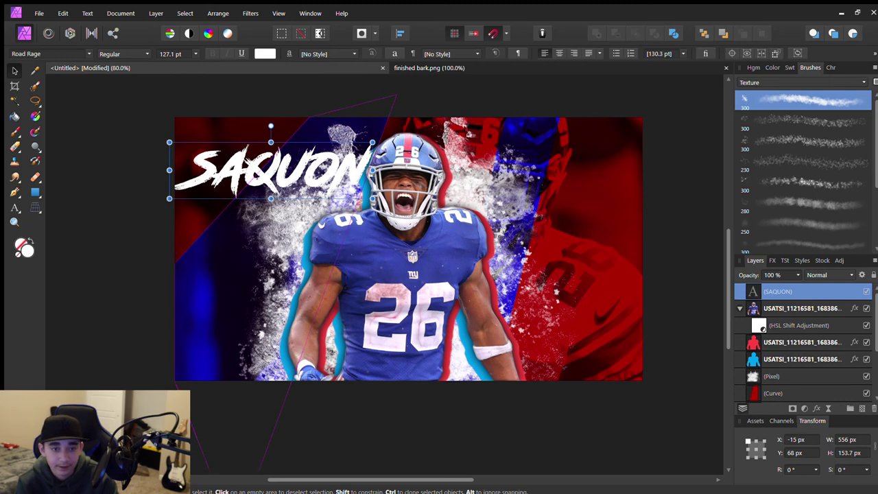
key("ctrl+j")
left_click_drag(275, 168, 533, 350)
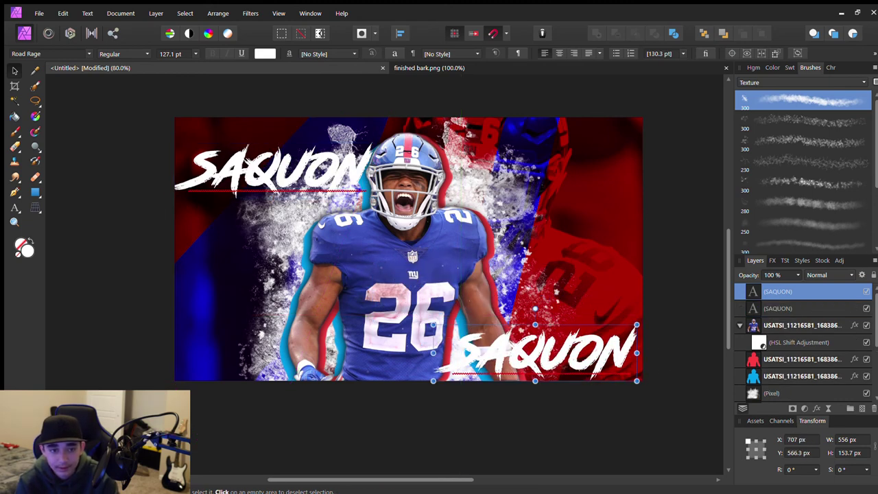
left_click_drag(274, 169, 298, 169)
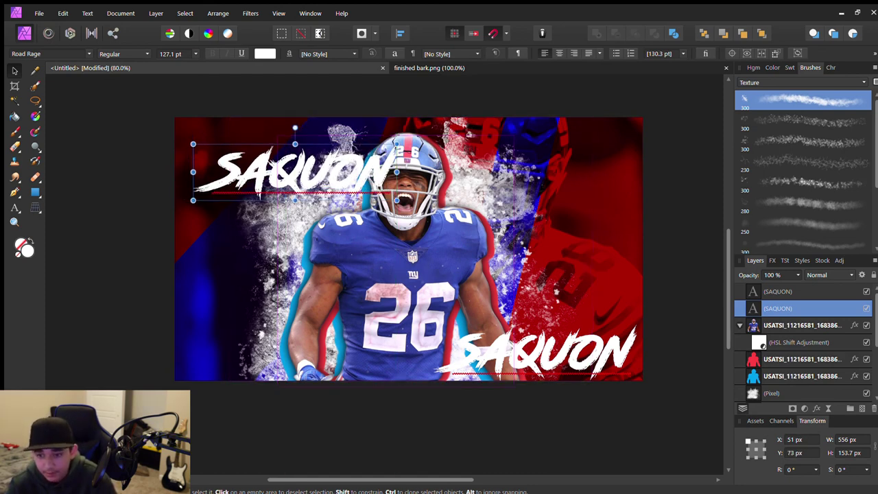
Move the SAQUON text behind the player cutout and make two more copies of it.
left_click(739, 325)
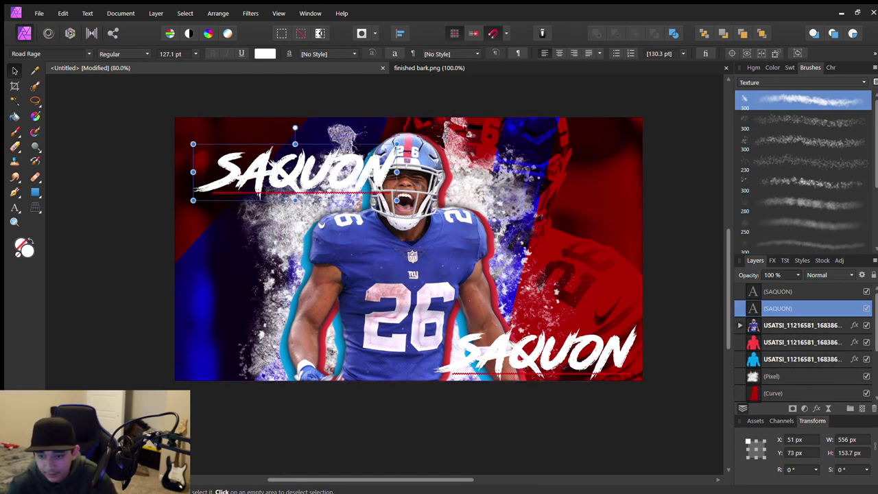
mouse_move(799, 342)
left_mouse_down()
mouse_move(799, 306)
mouse_move(799, 335)
left_mouse_up()
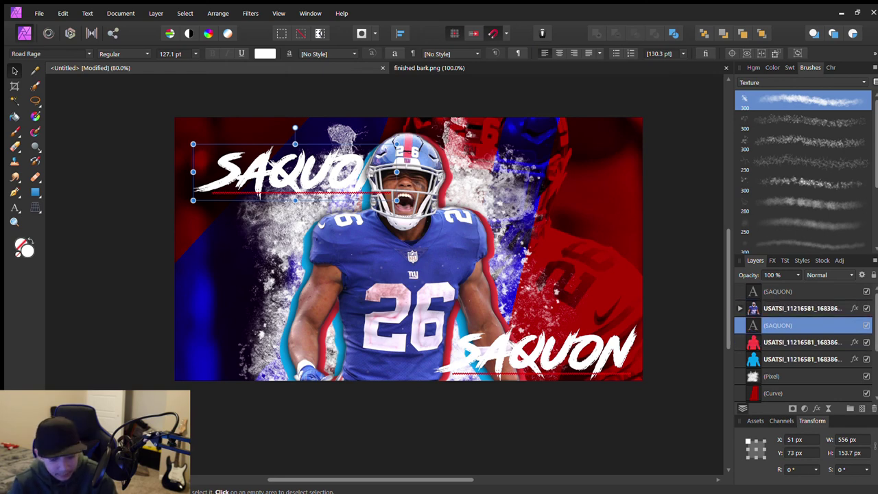
left_click(174, 364)
left_click(275, 171)
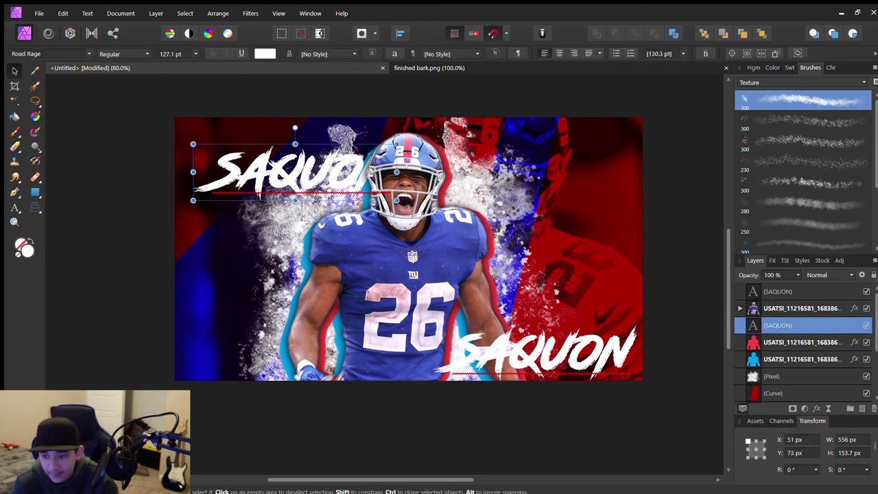
key("ctrl+j")
key("ctrl+j")
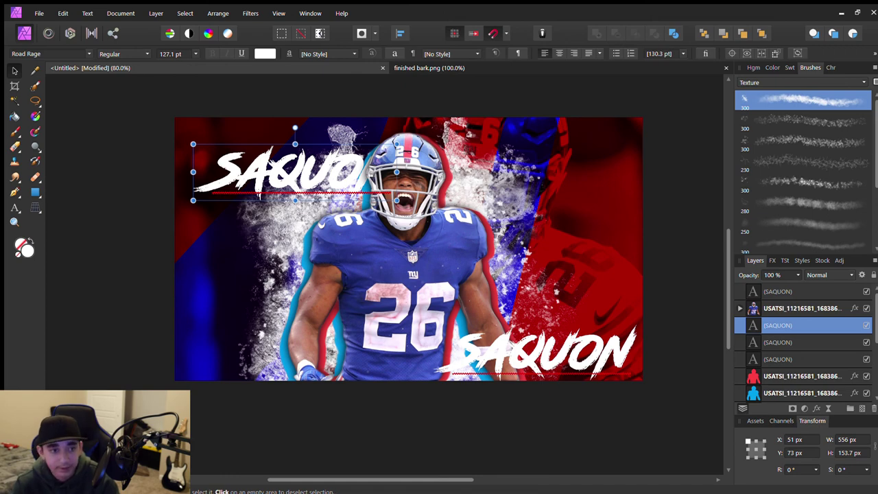
key("ctrl+bracketleft")
key("ctrl+bracketleft")
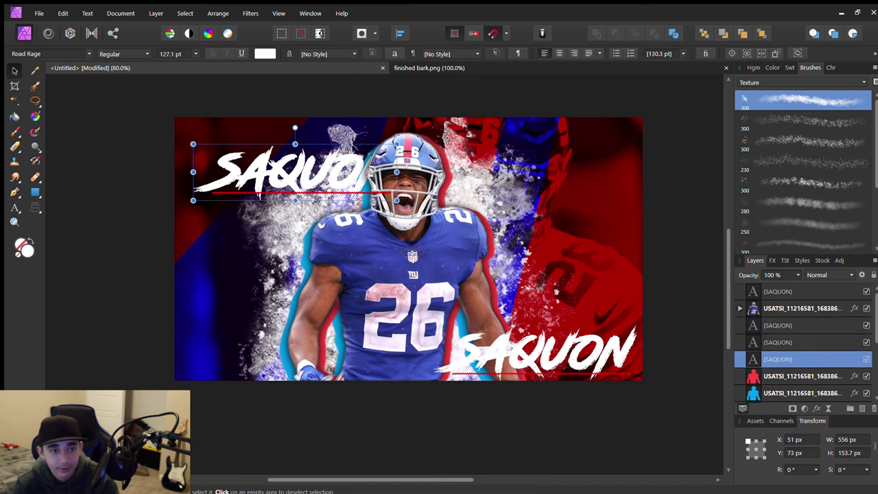
left_click(867, 341)
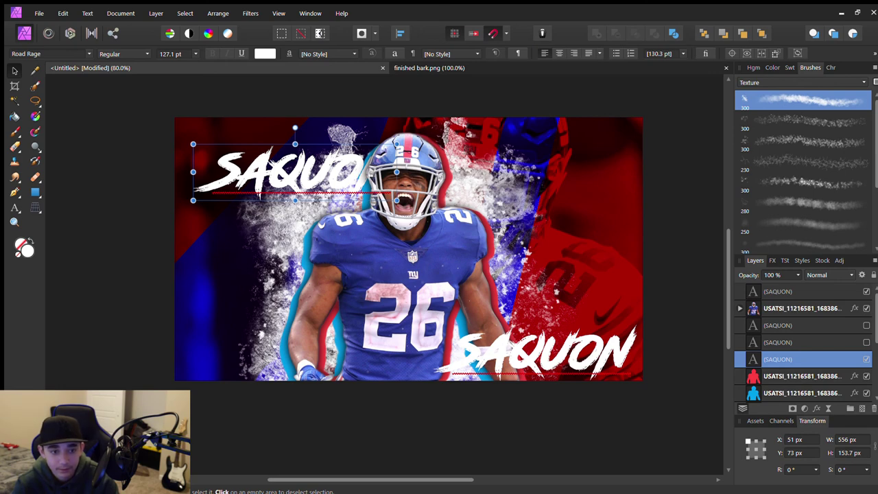
Recolour the SAQUON copies blue and red, comparing colours before settling.
key("ctrl+z")
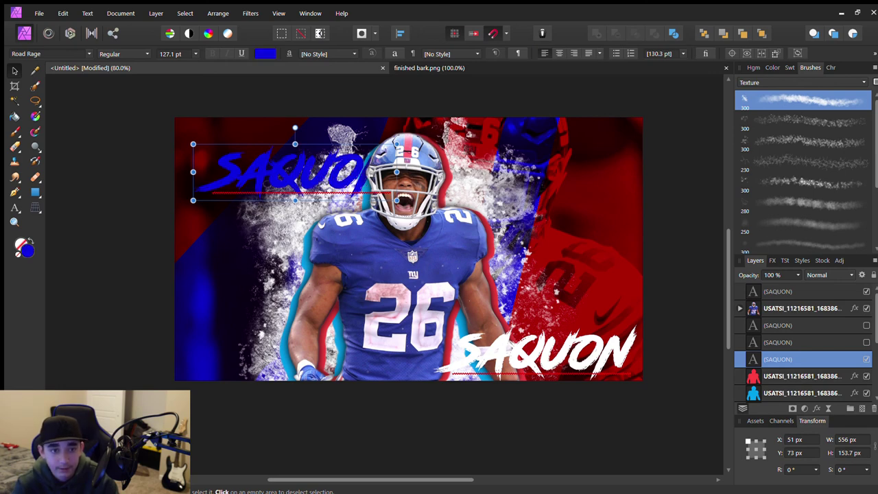
key("Escape")
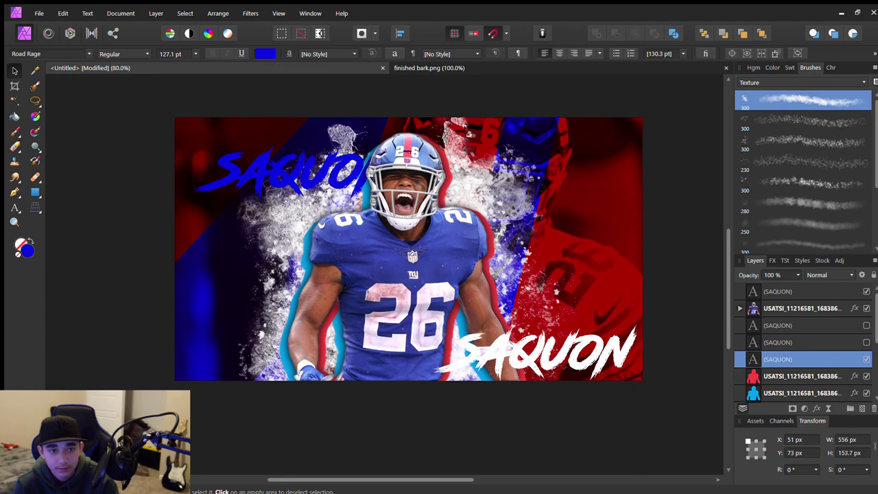
key("ctrl+z")
key("ctrl+z")
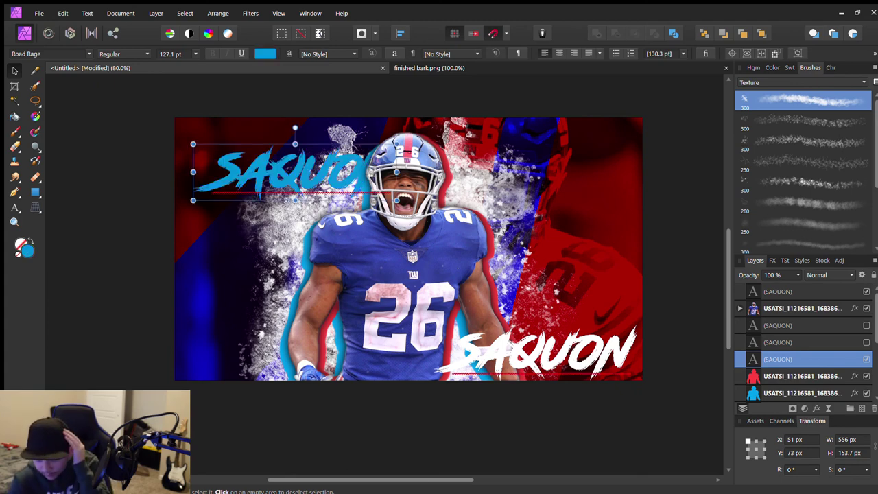
left_click(174, 364)
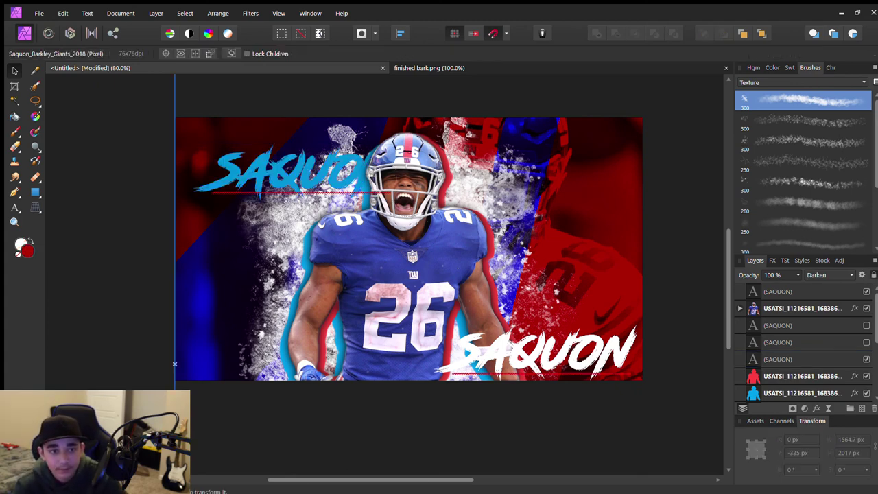
key("ctrl+z")
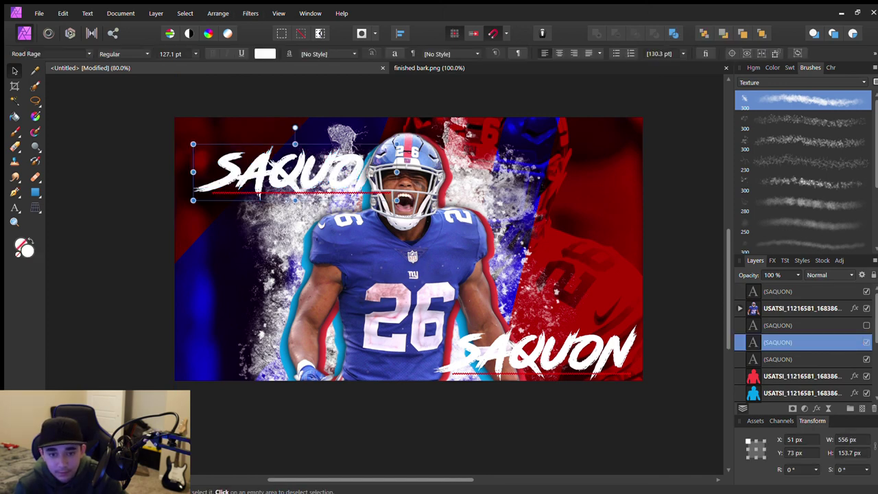
key("ctrl+z")
key("ctrl+shift+z")
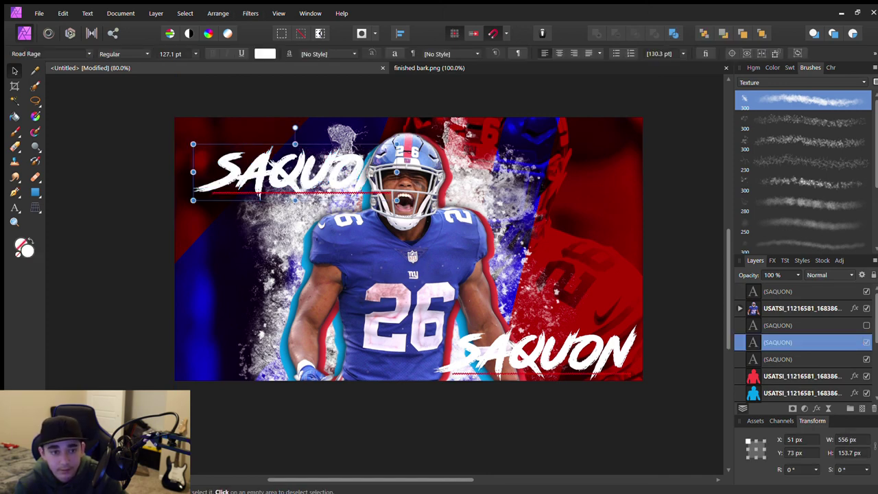
key("ctrl+z")
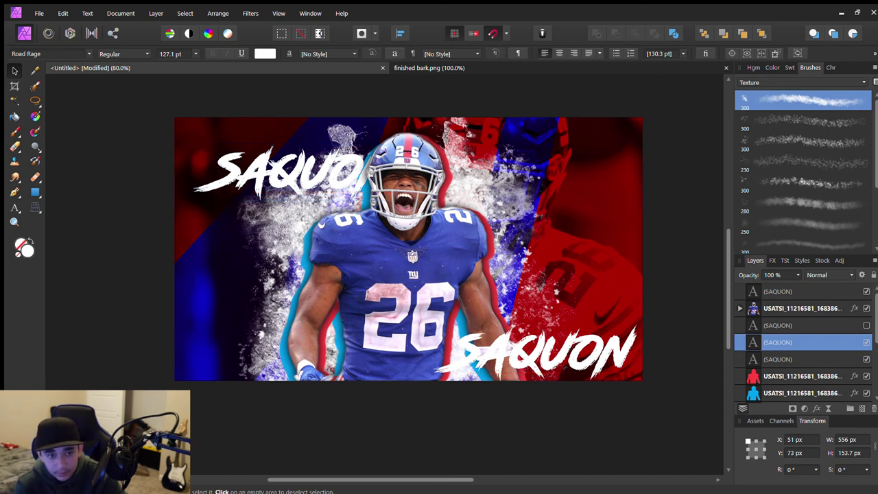
key("ctrl+shift+z")
key("ctrl+z")
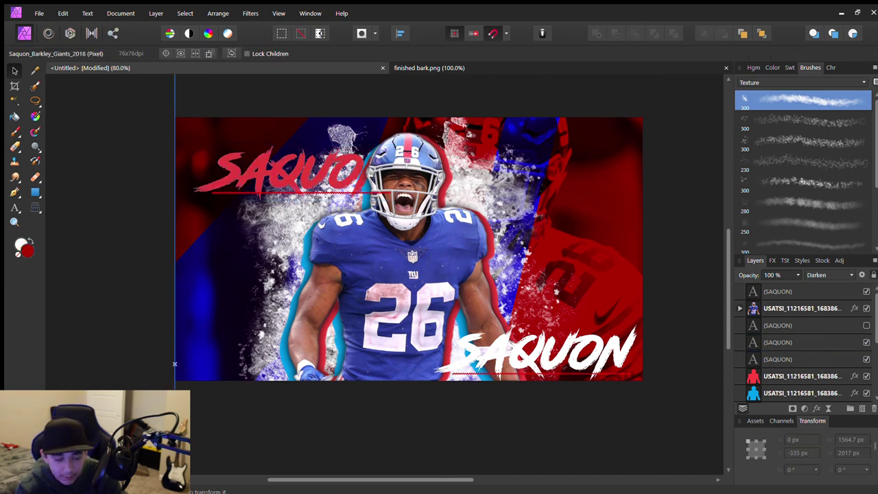
left_click(175, 364)
key("ctrl+shift+z")
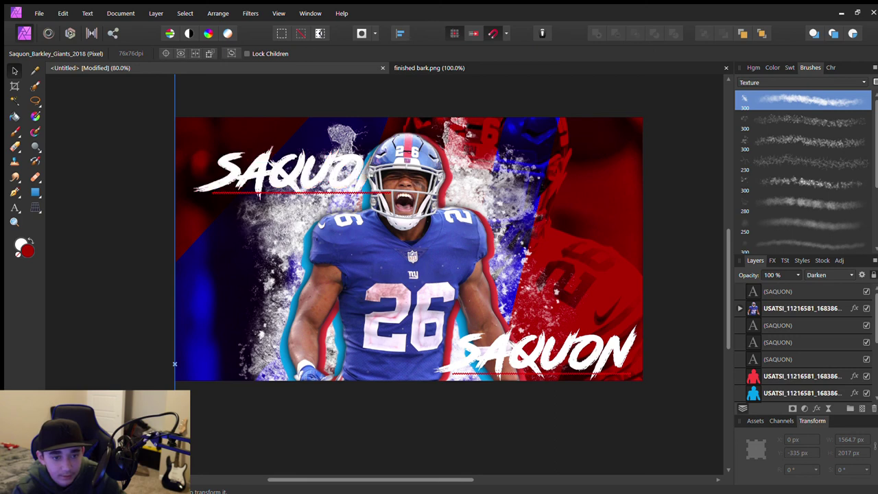
Nudge the white SAQUON slightly left and the red copy up and right.
left_click(195, 172)
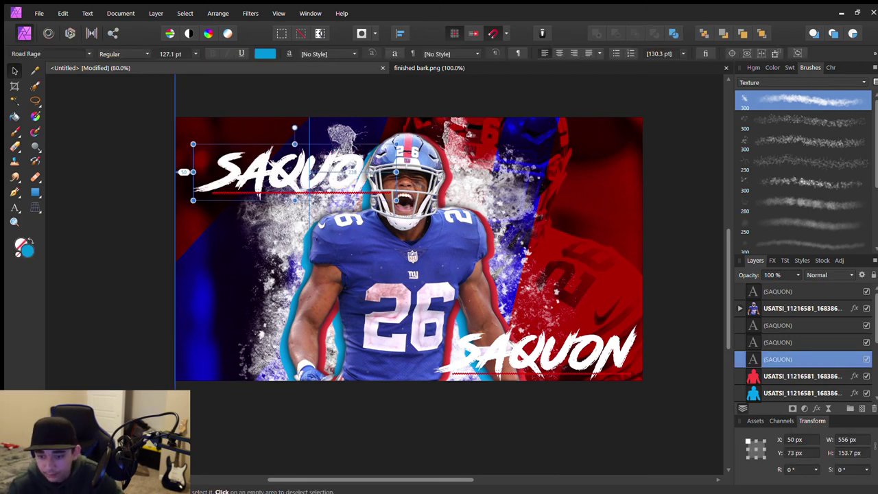
left_click_drag(195, 172, 190, 173)
left_click(291, 142)
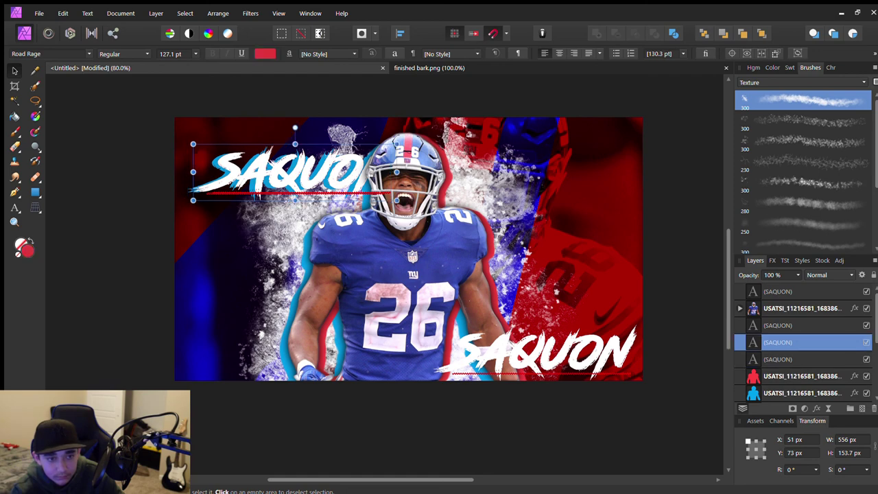
left_click_drag(193, 172, 194, 169)
Retype the bottom SAQUON as BARKLEY and move it left to X 640 px.
key("ctrl+d")
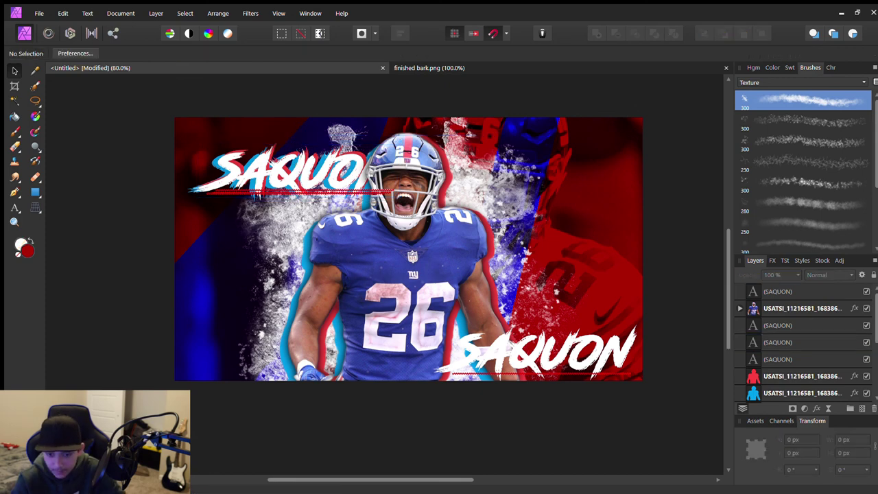
left_click(535, 351)
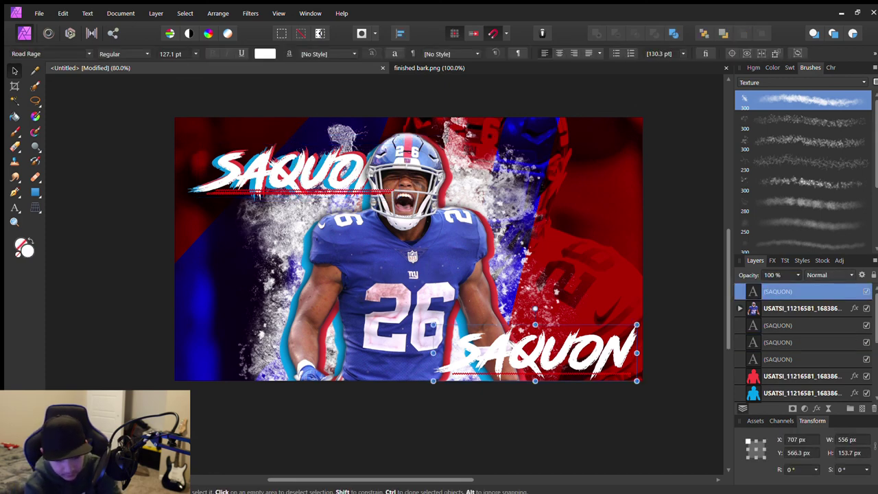
double_click(535, 351)
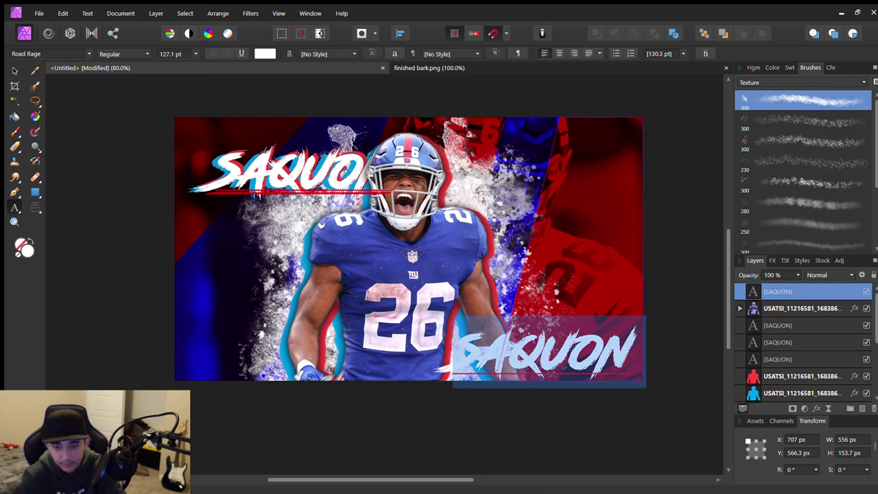
type("BARKE")
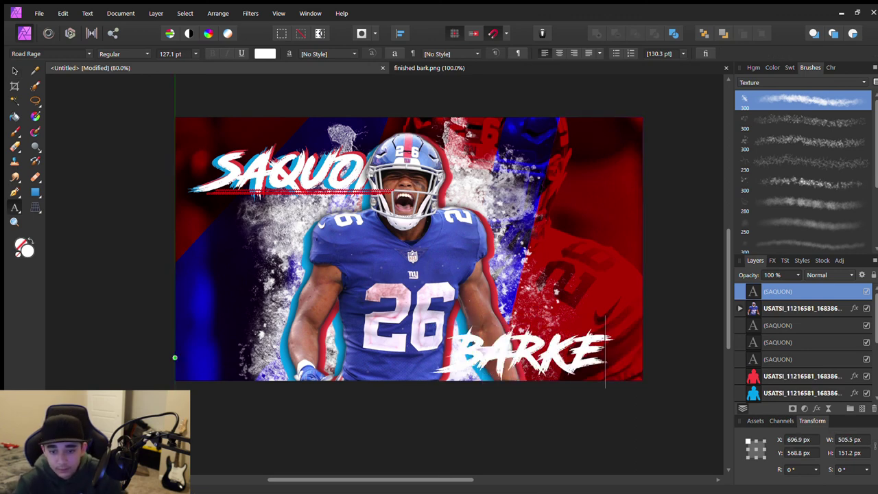
key("BackSpace")
type("LEY")
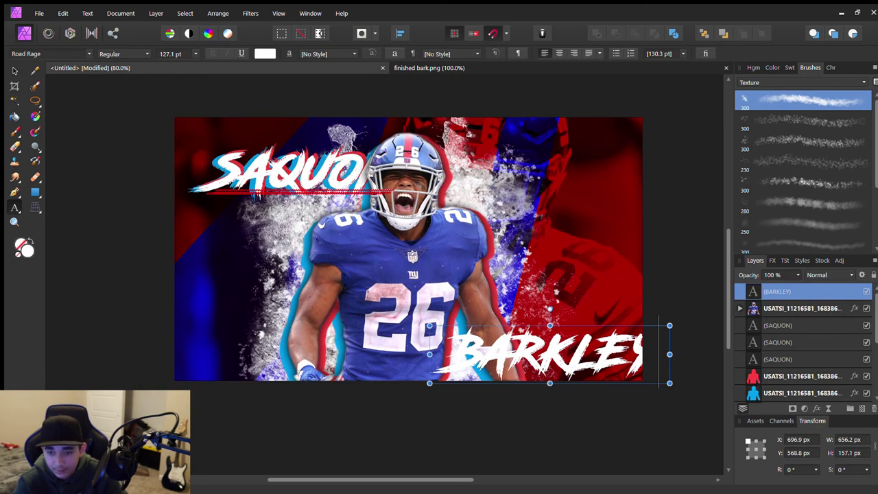
left_click_drag(548, 354, 522, 352)
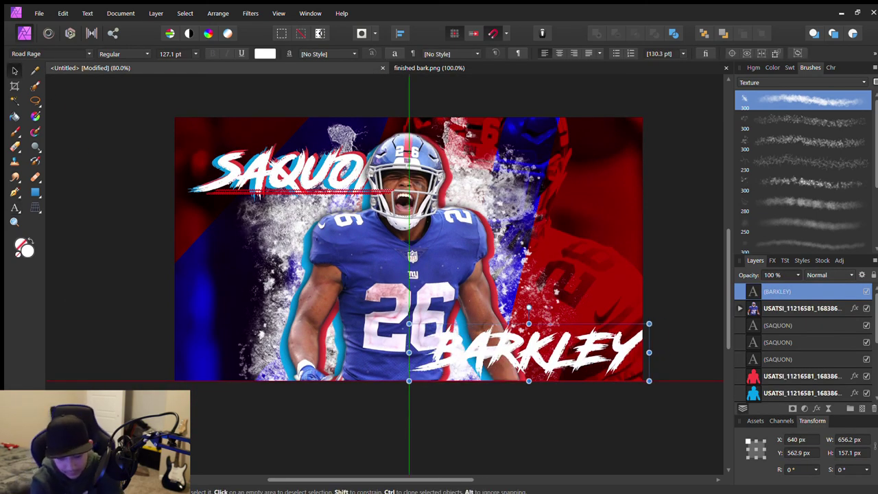
Duplicate BARKLEY twice and colour the copies blue and red.
left_click(175, 363)
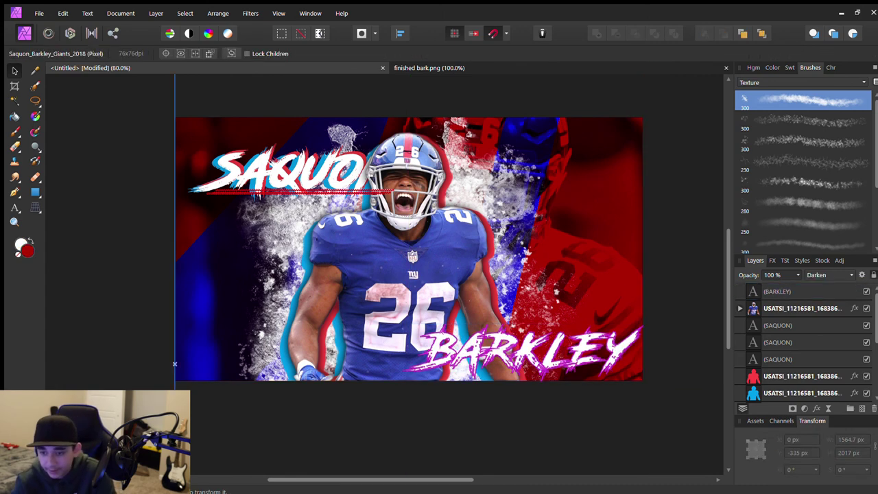
key("ctrl+z")
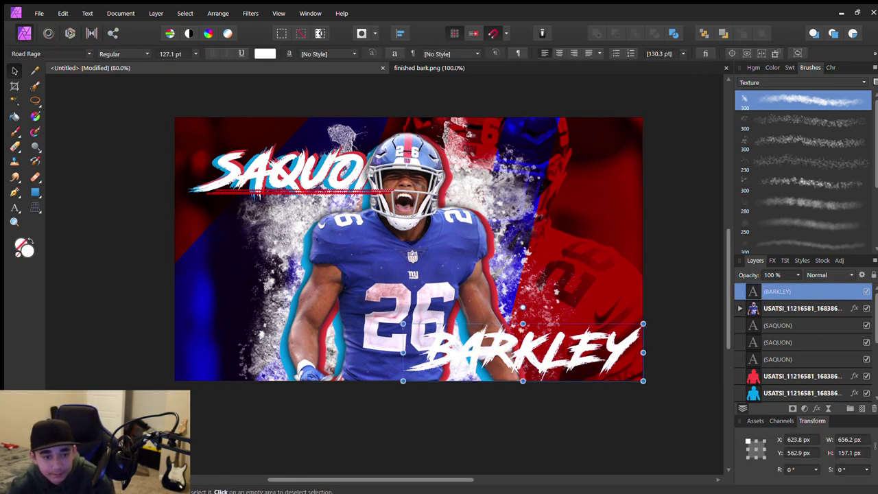
key("ctrl+j")
key("ctrl+j")
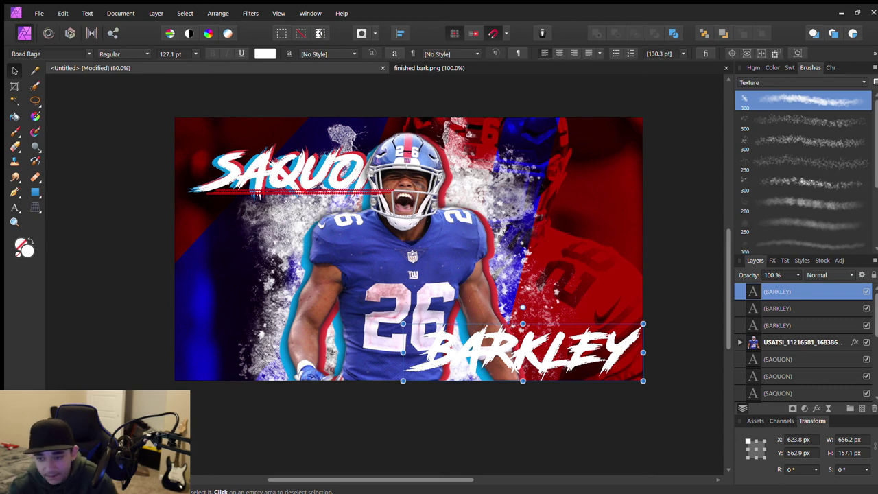
key("alt+bracketleft")
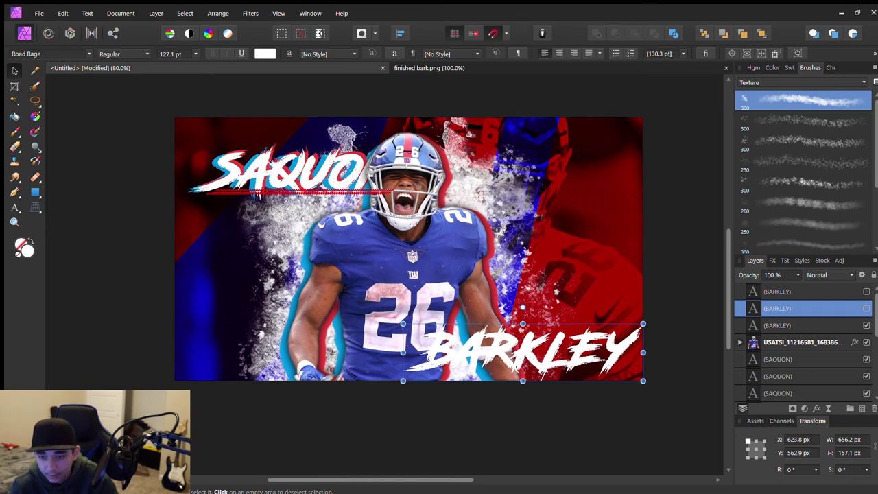
key("alt+bracketleft")
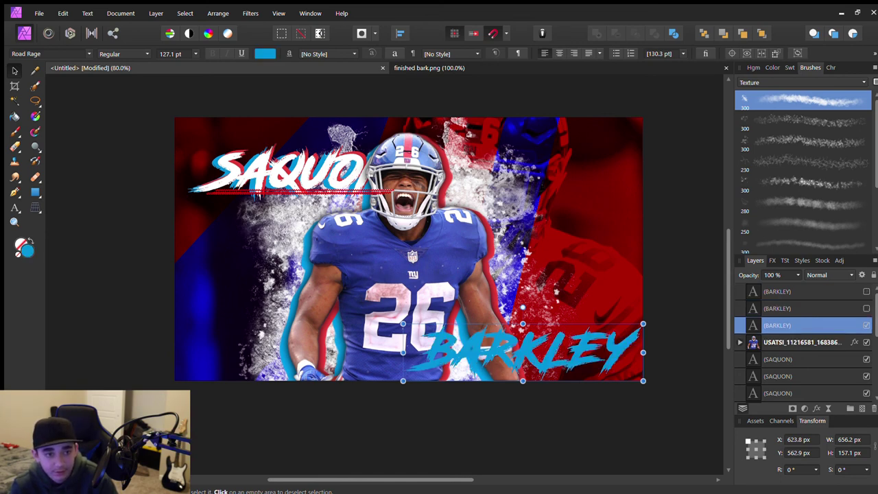
key("alt+bracketright")
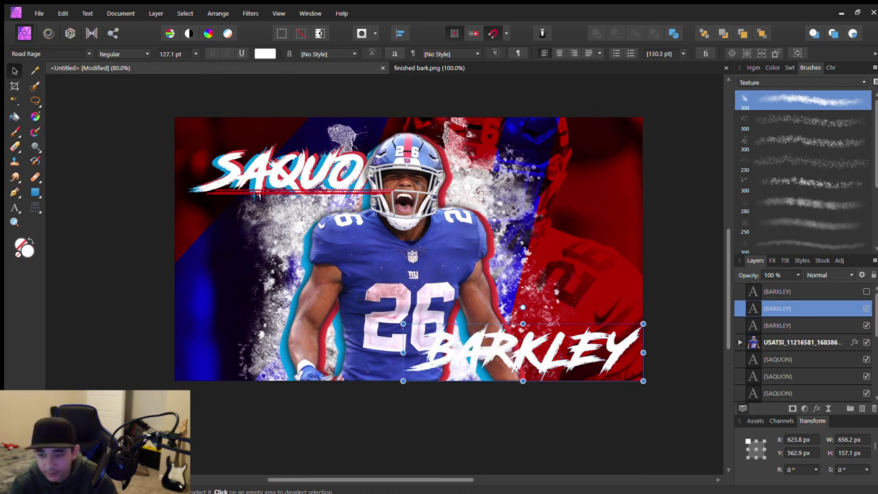
key("ctrl+z")
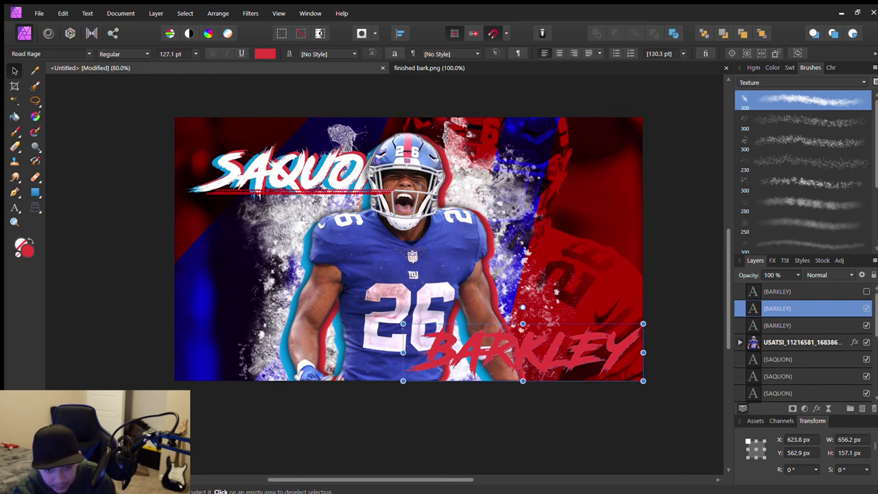
key("ctrl+z")
key("ctrl+z")
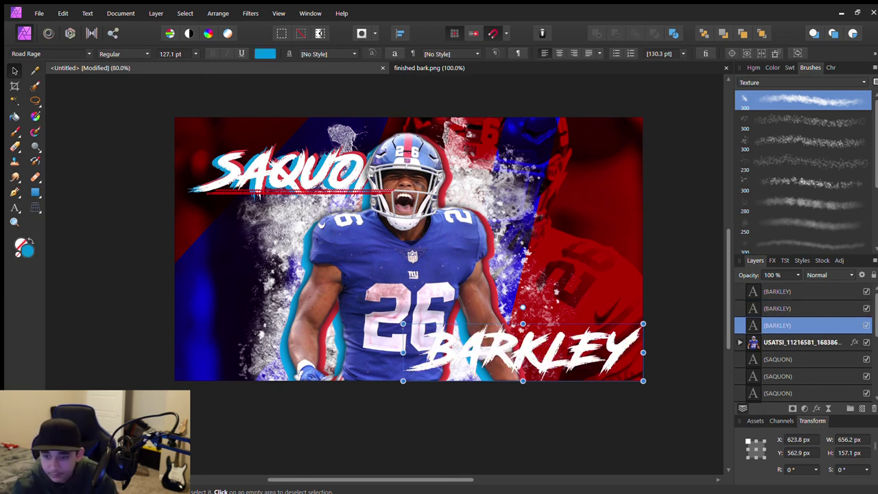
Offset the blue and red BARKLEY copies behind the white text and preview the result.
left_click_drag(518, 381, 649, 347)
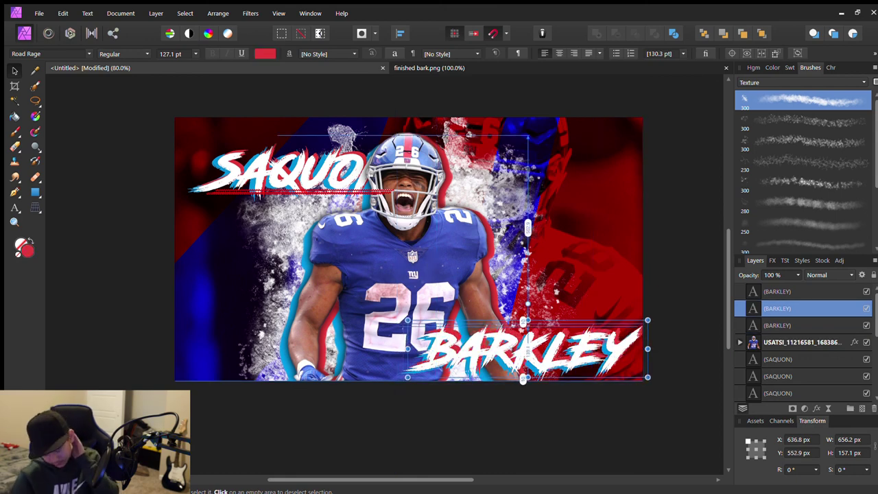
left_click_drag(648, 348, 649, 350)
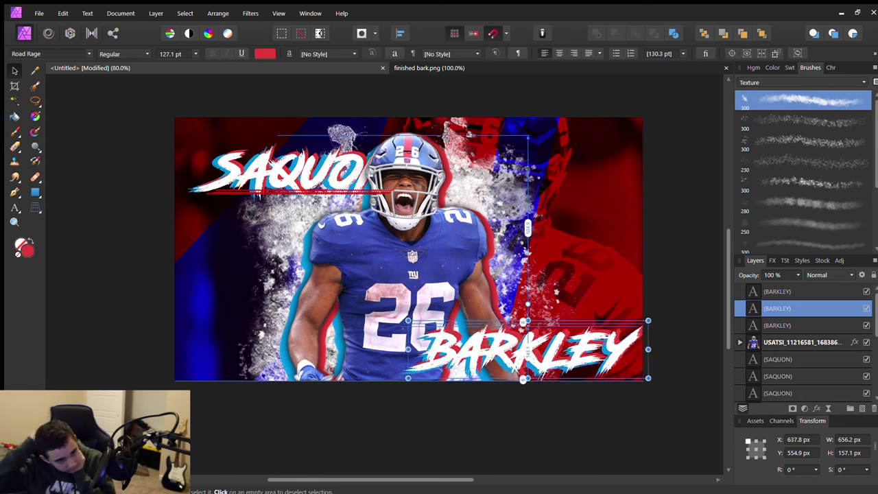
left_click(175, 363)
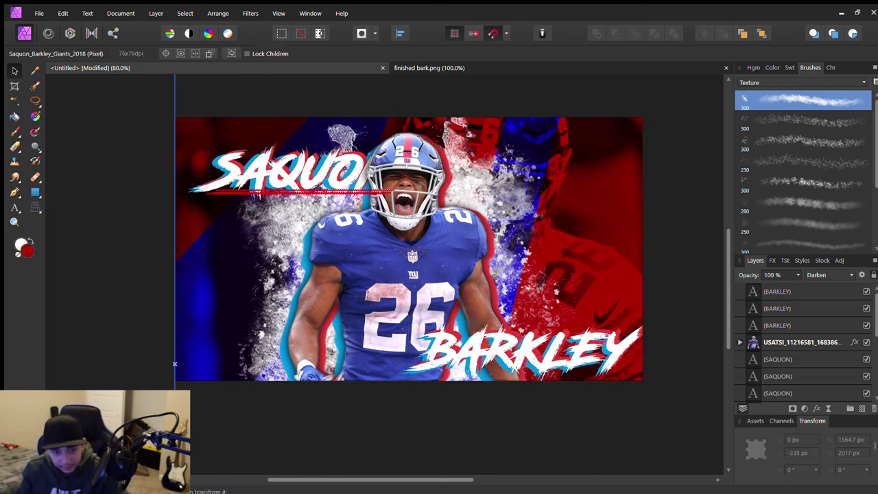
key("ctrl+d")
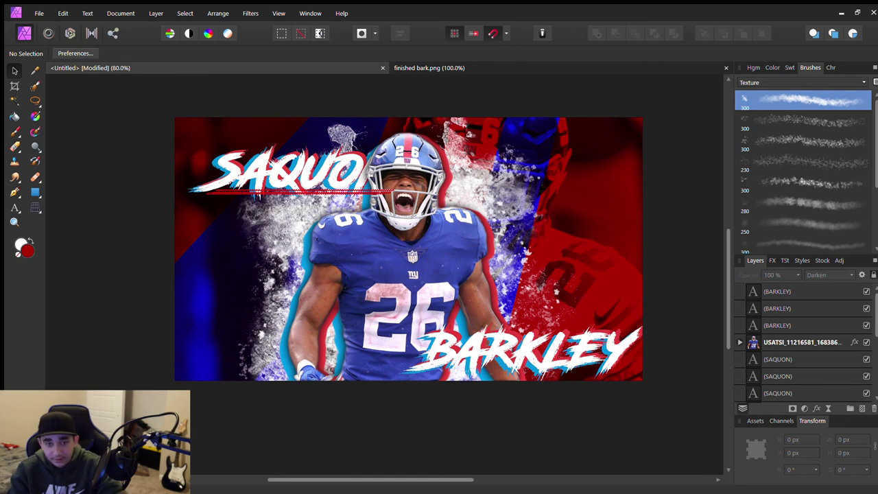